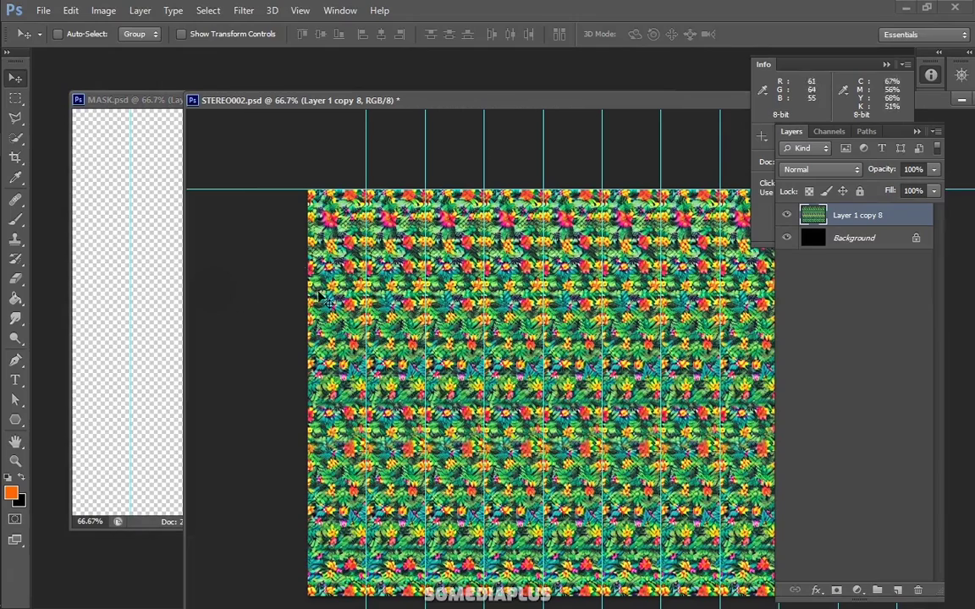
- Marquee-select the first vertical pattern strip up to the first guide, and turn on the rulers in MASK.psd
left_click(16, 98)
left_click_drag(309, 99, 303, 74)
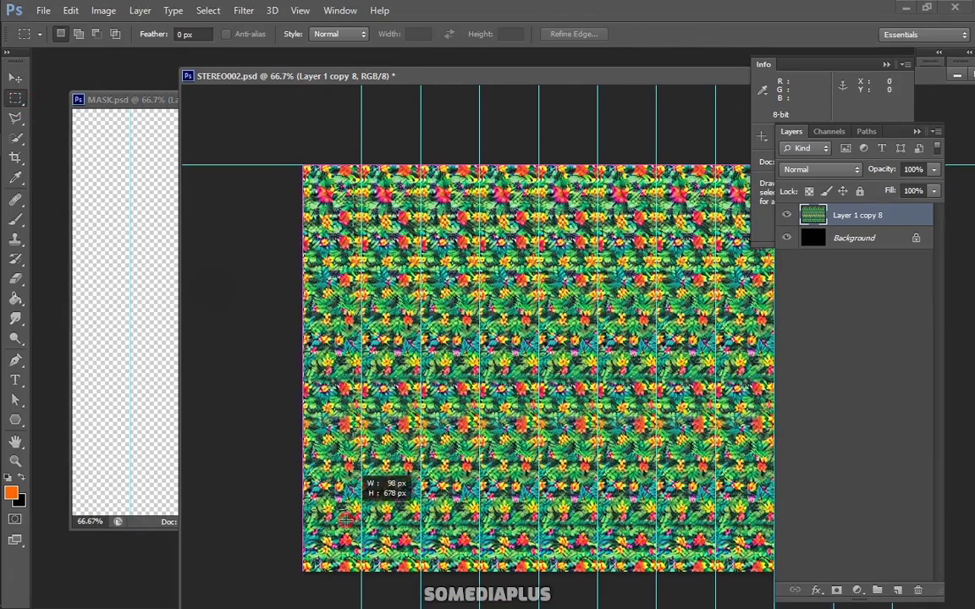
left_click_drag(229, 105, 288, 510)
left_click(138, 417)
left_click_drag(134, 417, 112, 432)
key("ctrl+r")
left_click_drag(80, 284, 44, 285)
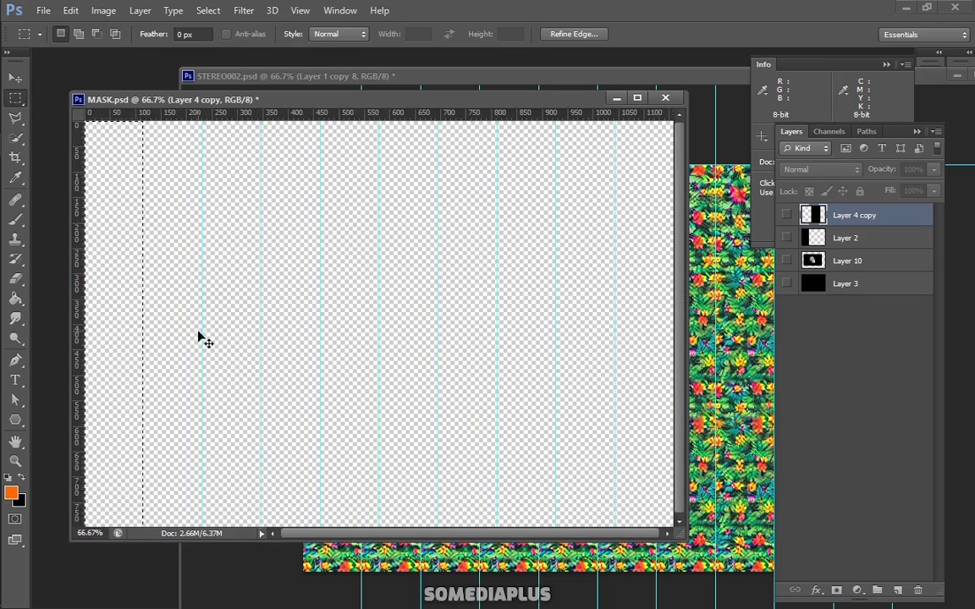
- Make the skull depth map on Layer 10 visible in MASK.psd
left_click(635, 76)
right_click(634, 79)
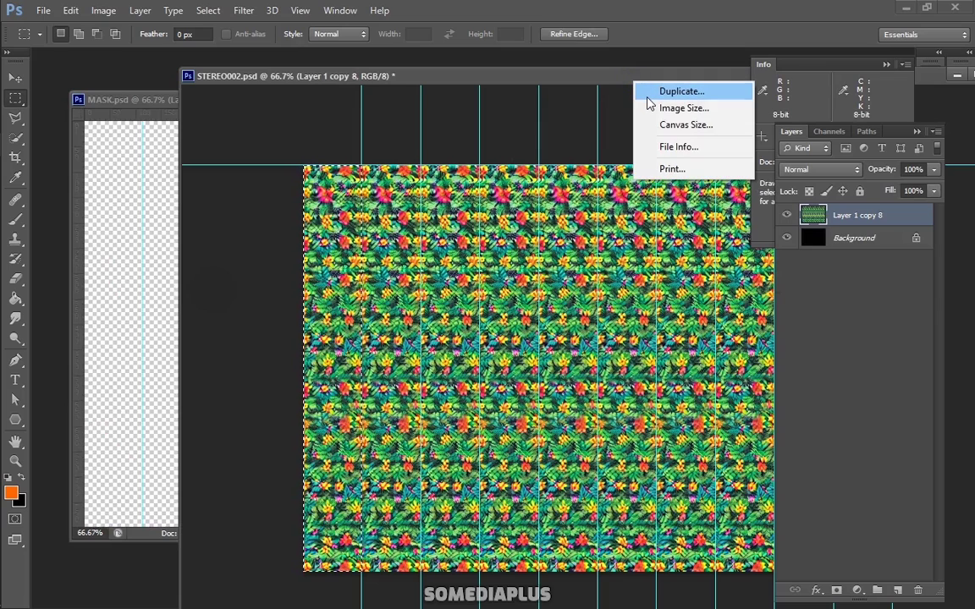
left_click(119, 270)
left_click(787, 261)
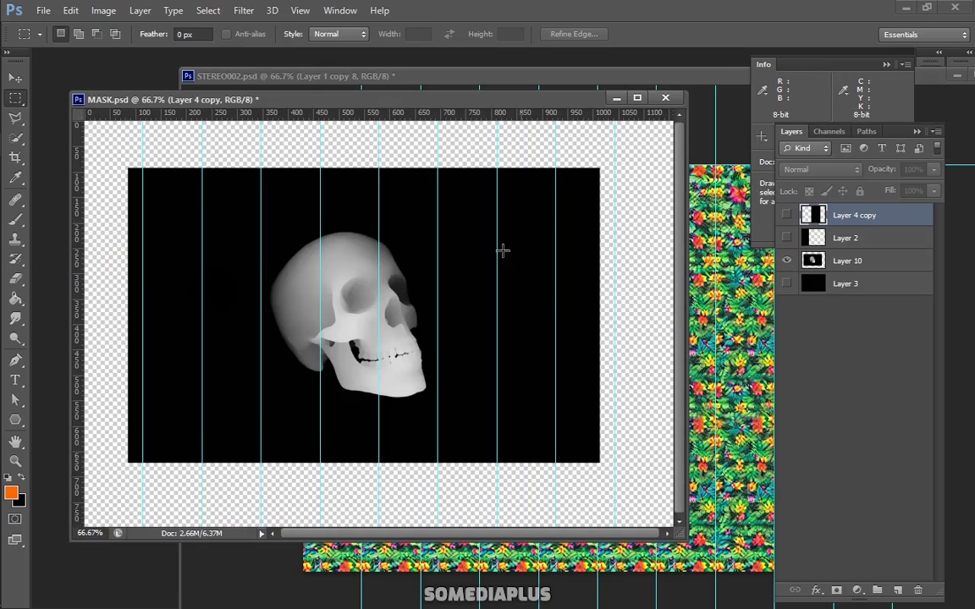
key("v")
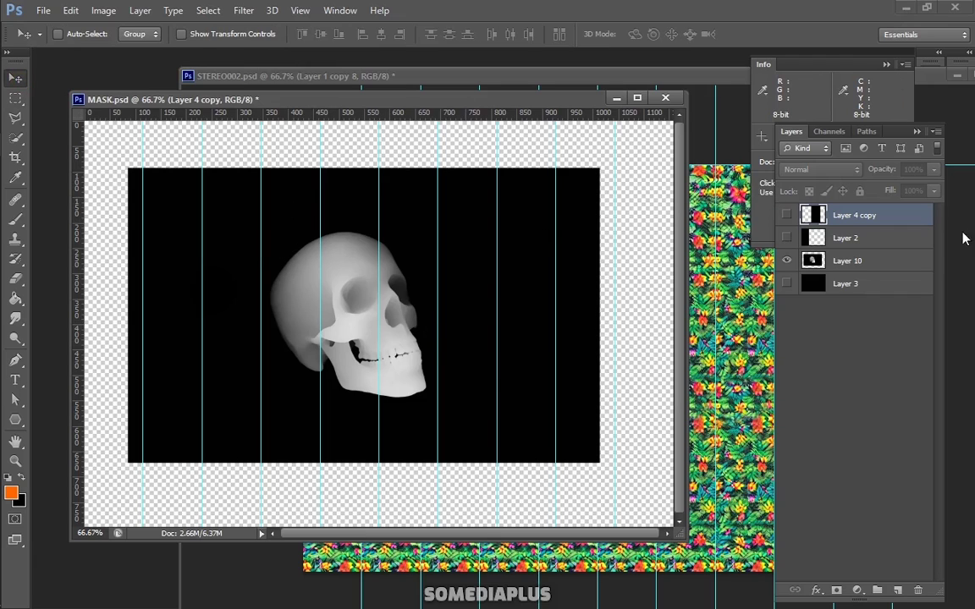
- Try to scale the skull image on Layer 10 with Free Transform
left_click(846, 261)
key("ctrl+t")
left_click_drag(596, 171, 618, 201)
key("Return")
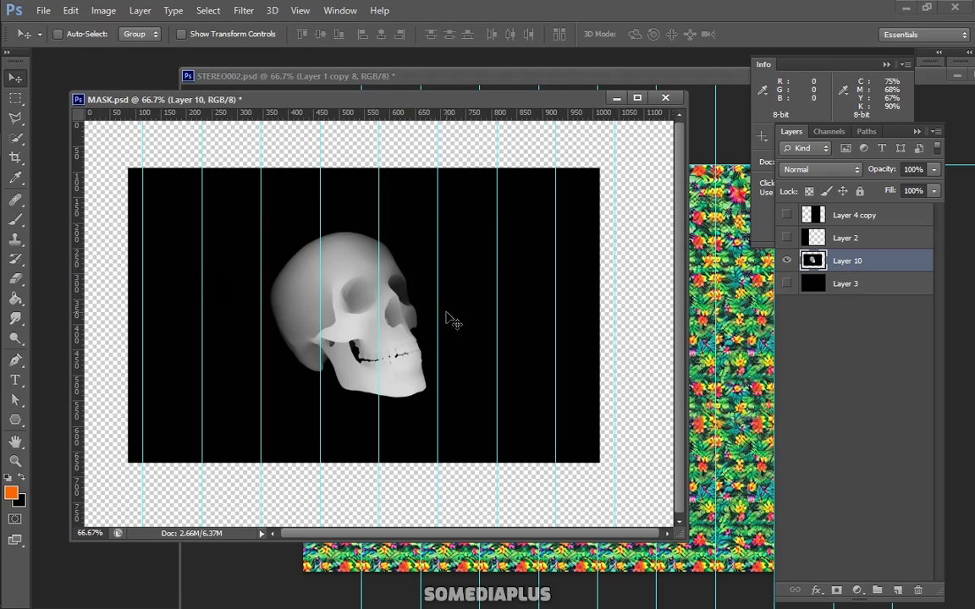
- Show the black covers Layer 2 and Layer 4 copy, aligned to guides so only the skull's first strip is exposed
left_click(788, 238)
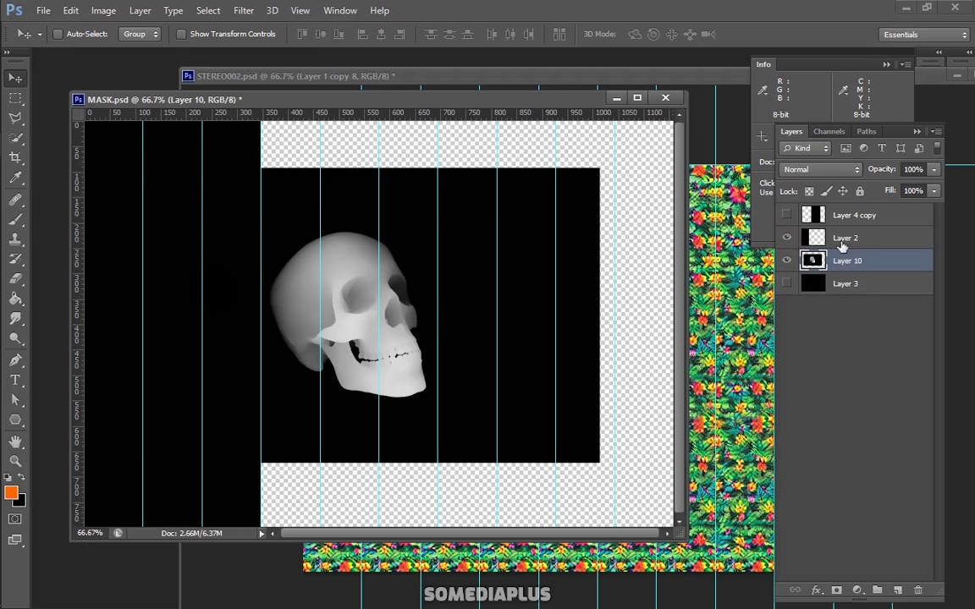
left_click(849, 239)
mouse_move(248, 243)
left_mouse_down()
mouse_move(225, 239)
mouse_move(247, 243)
left_mouse_up()
left_click(815, 217)
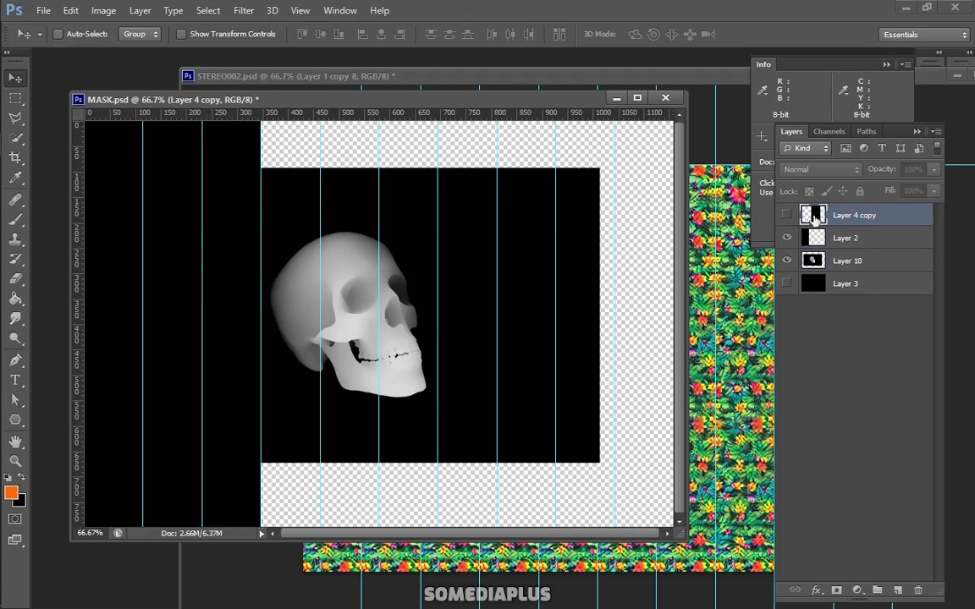
left_click(787, 215)
left_click_drag(378, 252, 350, 253)
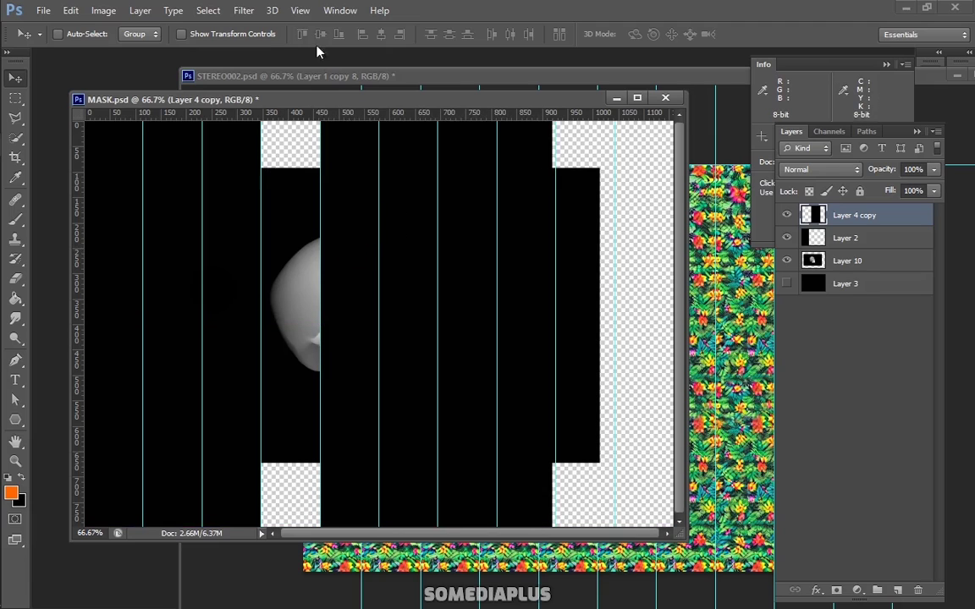
- Check the Snap To options and show the black Layer 3 behind the skull image
left_click(299, 10)
mouse_move(360, 294)
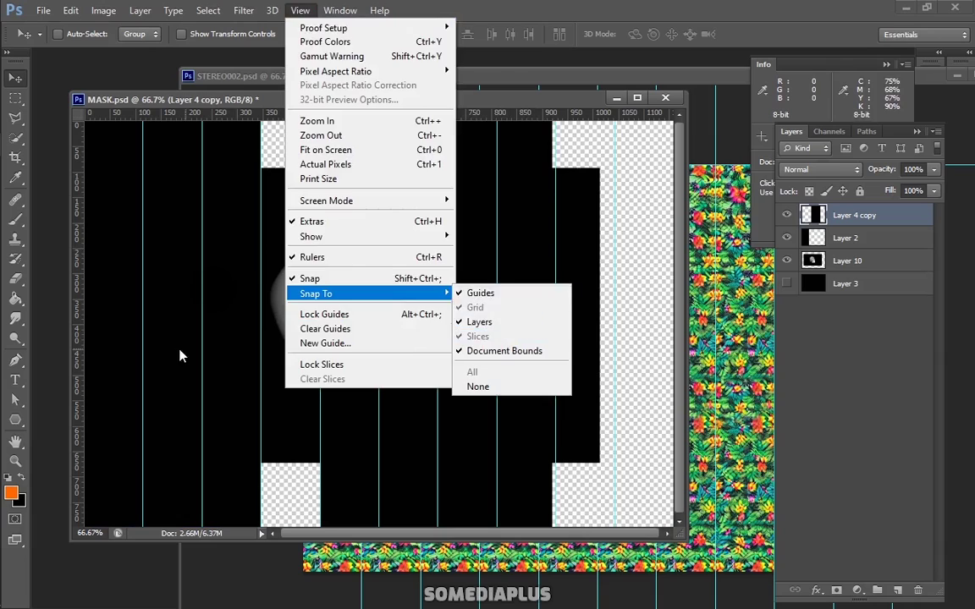
left_click(161, 314)
left_click(787, 284)
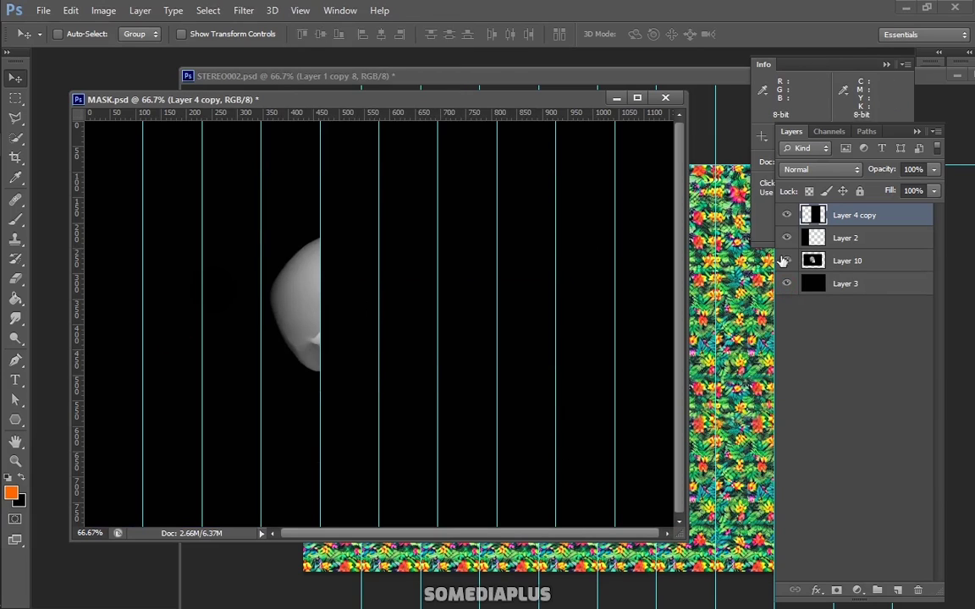
- Save the mask document as MASK.psd in the TEST folder, overwriting the existing file
left_click_drag(352, 100, 329, 187)
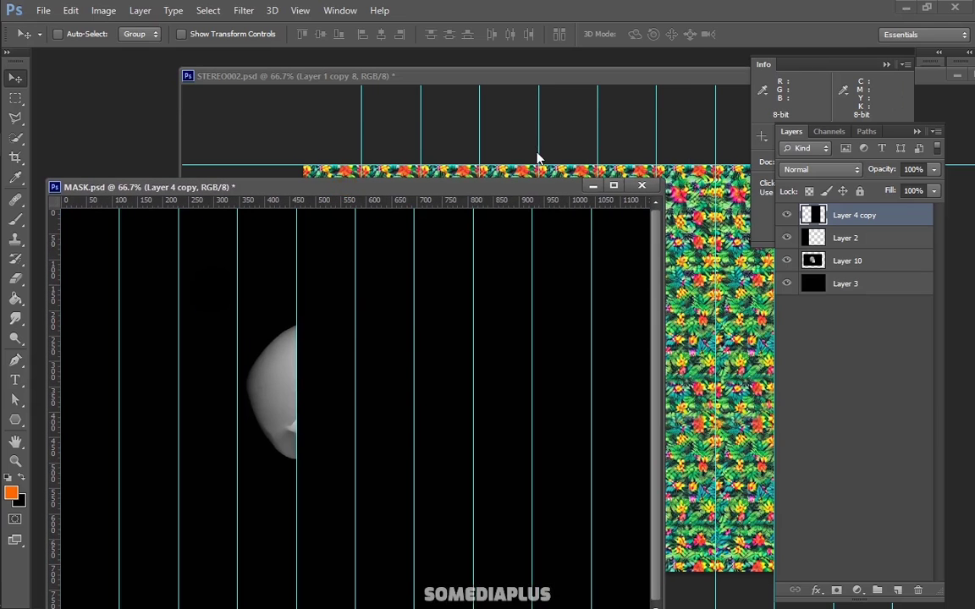
left_click_drag(467, 191, 548, 228)
key("ctrl+minus")
key("ctrl+Tab")
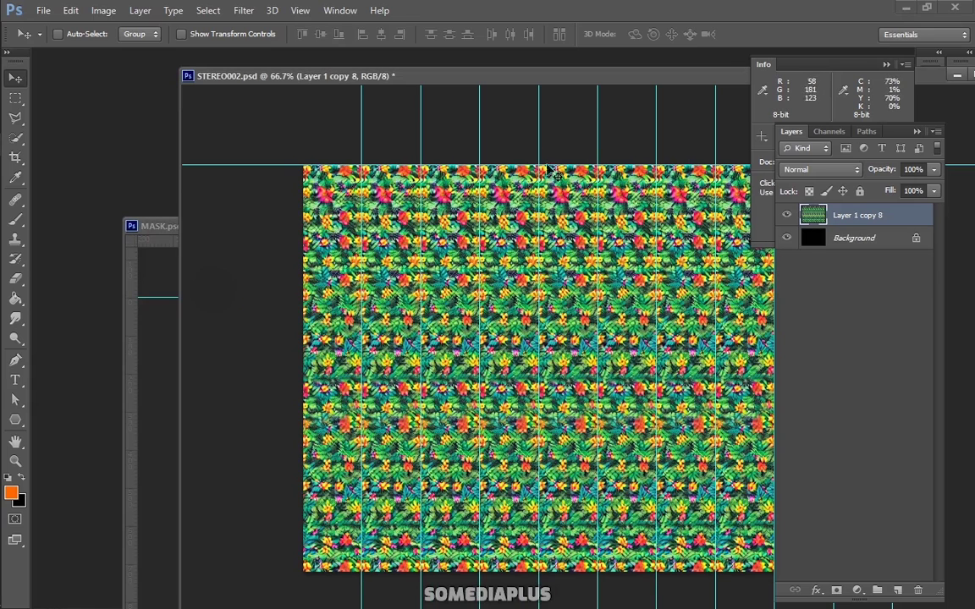
left_click(142, 375)
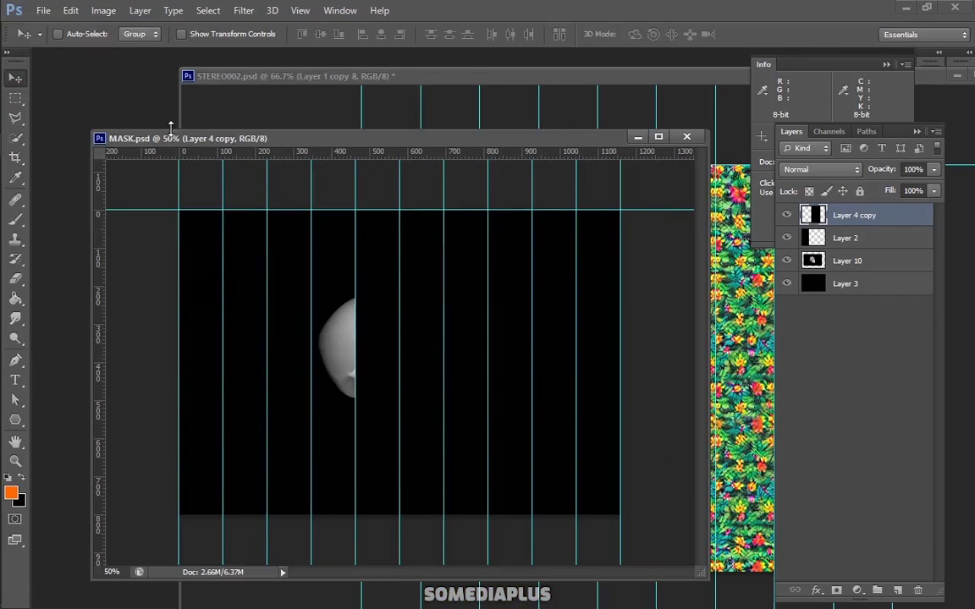
left_click(44, 11)
left_click(42, 195)
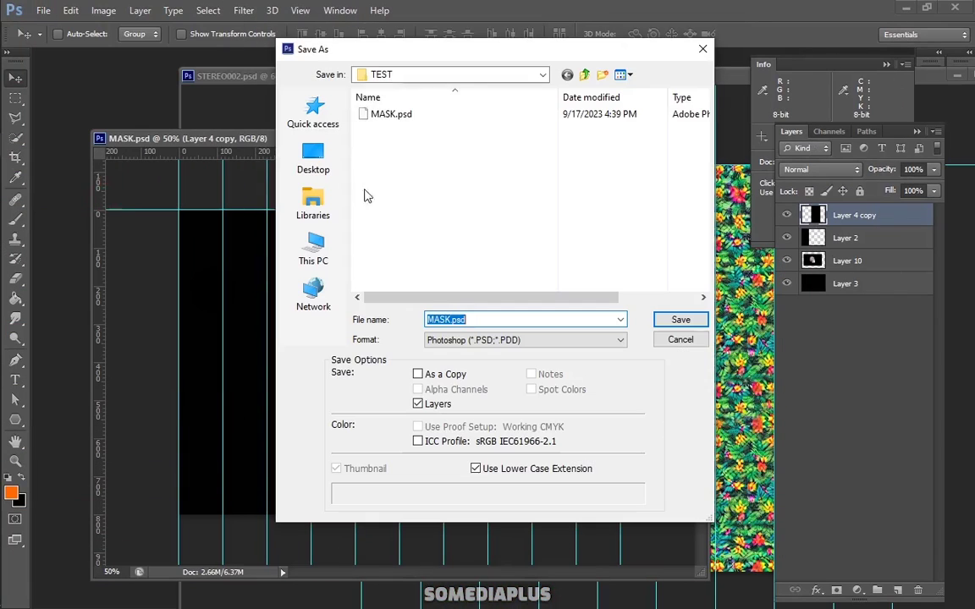
double_click(412, 121)
key("Return")
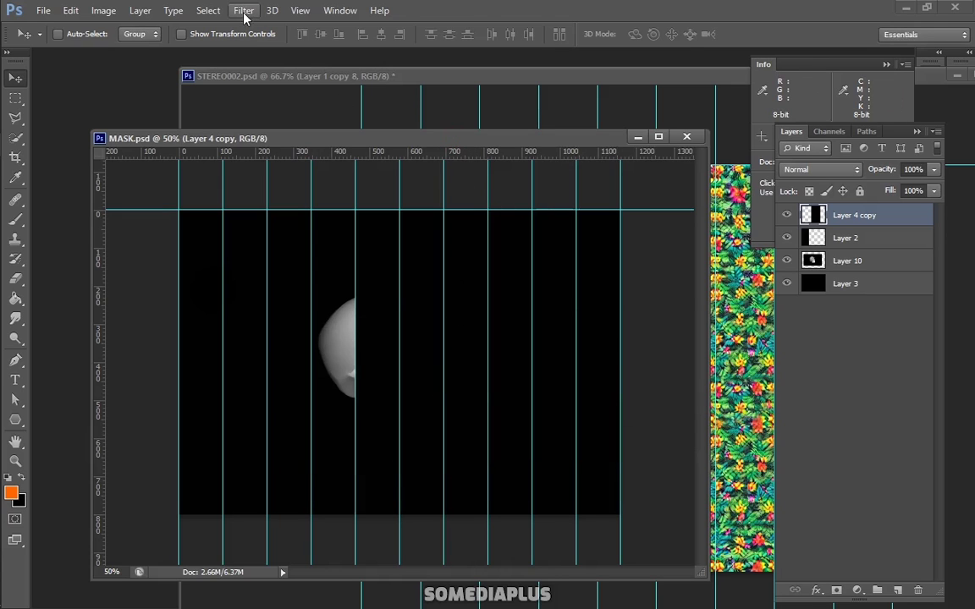
- Apply the Displace filter to the pattern in STEREO002.psd with horizontal scale 4, vertical scale 0, Stretch To Fit and Wrap Around
left_click(331, 109)
left_click(243, 10)
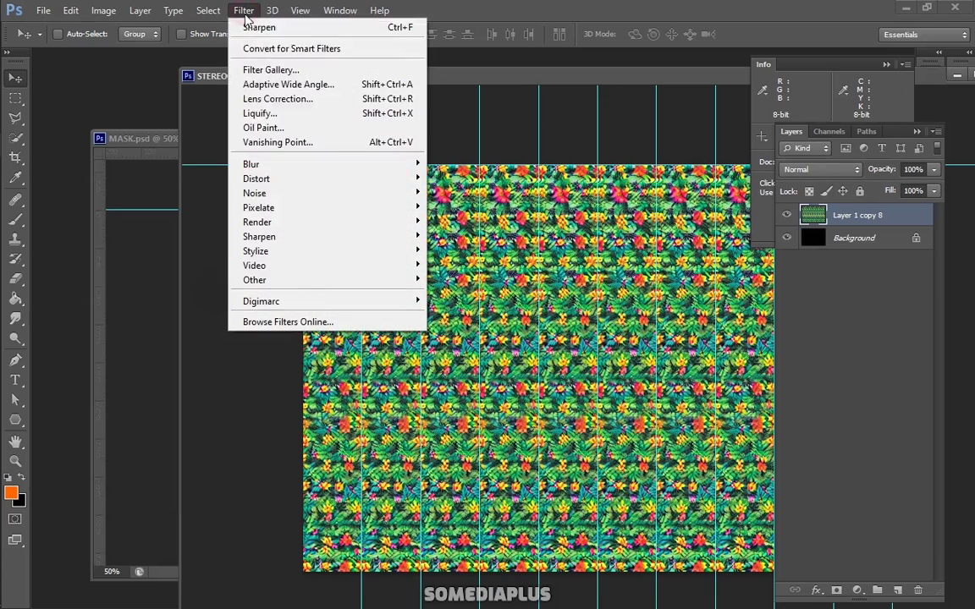
mouse_move(416, 187)
left_click(455, 179)
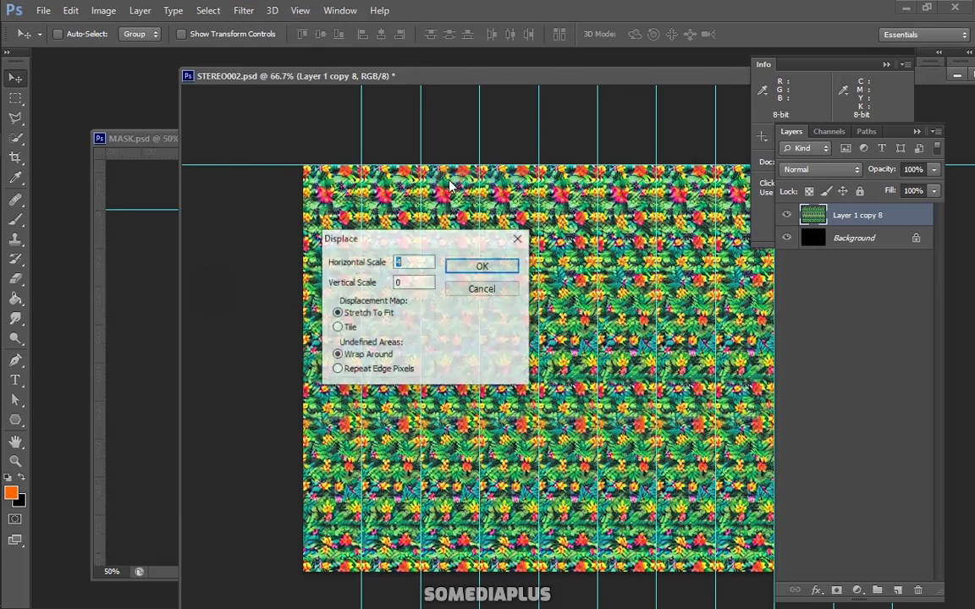
type("4")
left_click(391, 283)
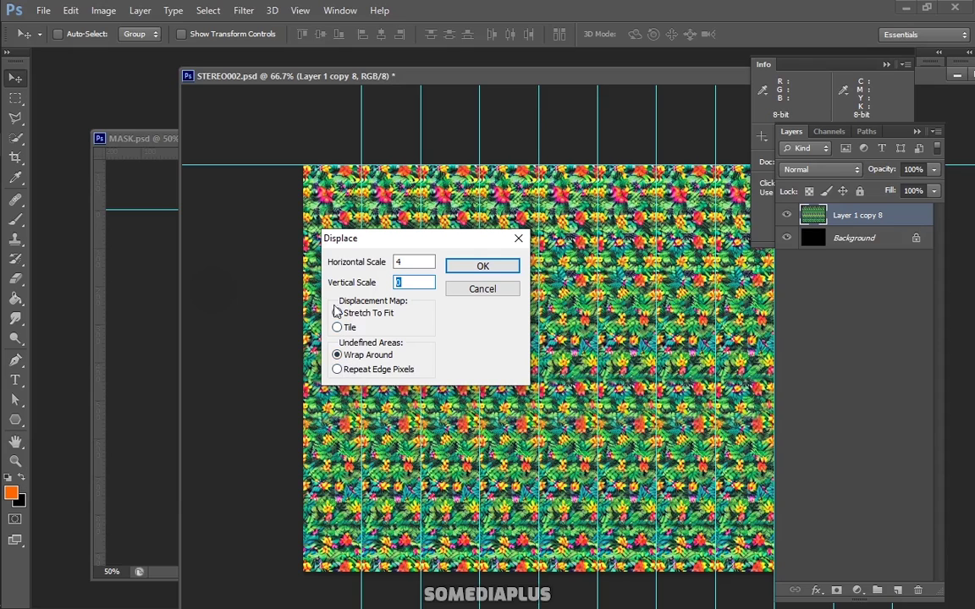
left_click(475, 268)
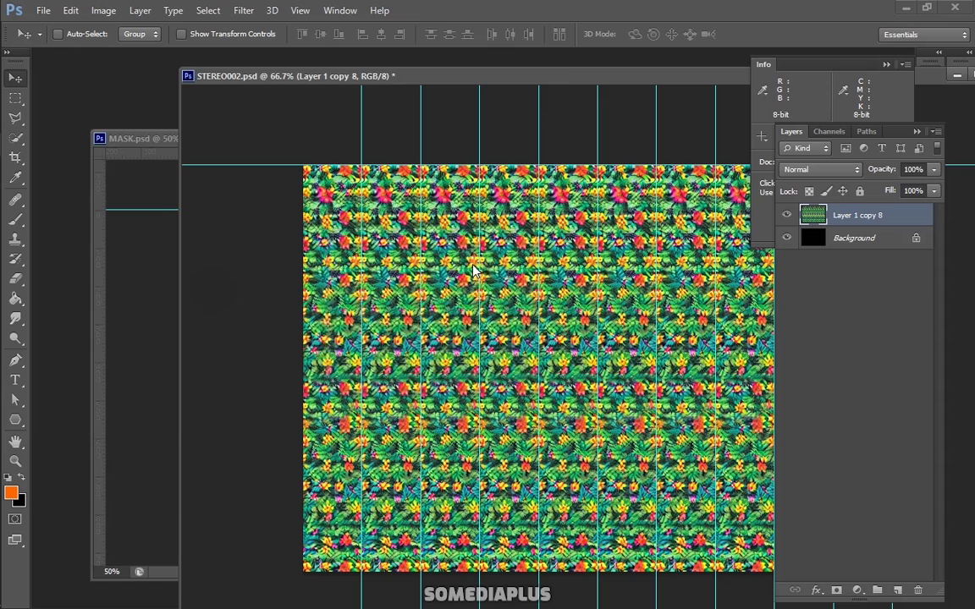
- Choose MASK.psd as the displacement map and inspect the displaced pattern up close
left_click(210, 188)
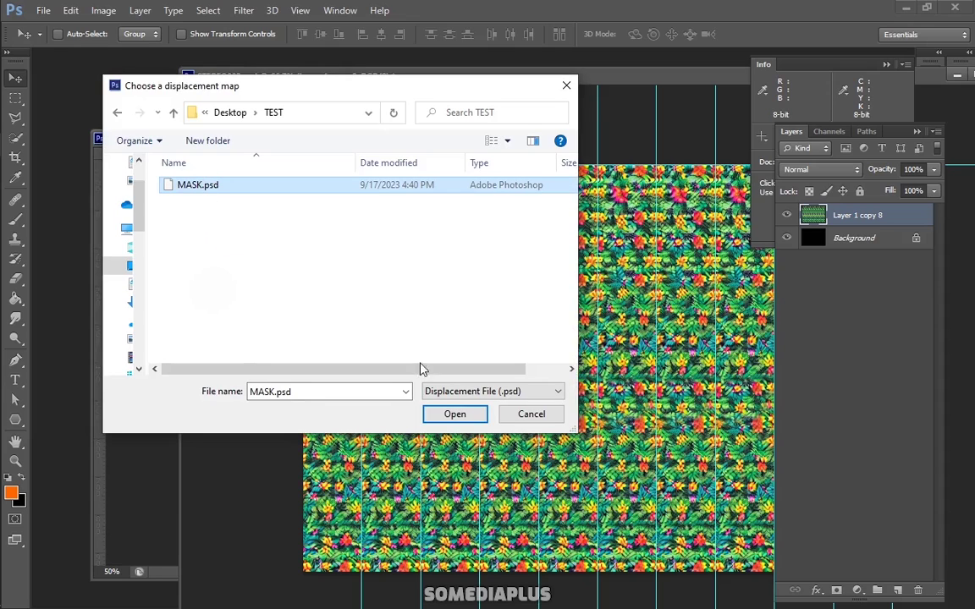
left_click(446, 411)
left_click(287, 188)
left_click(450, 414)
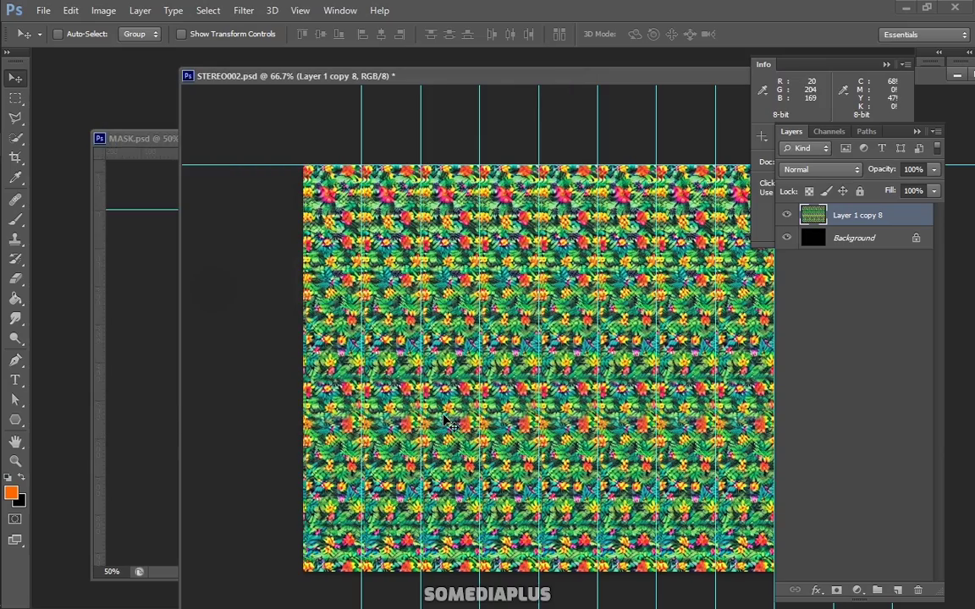
scroll(427, 302, "up", 1)
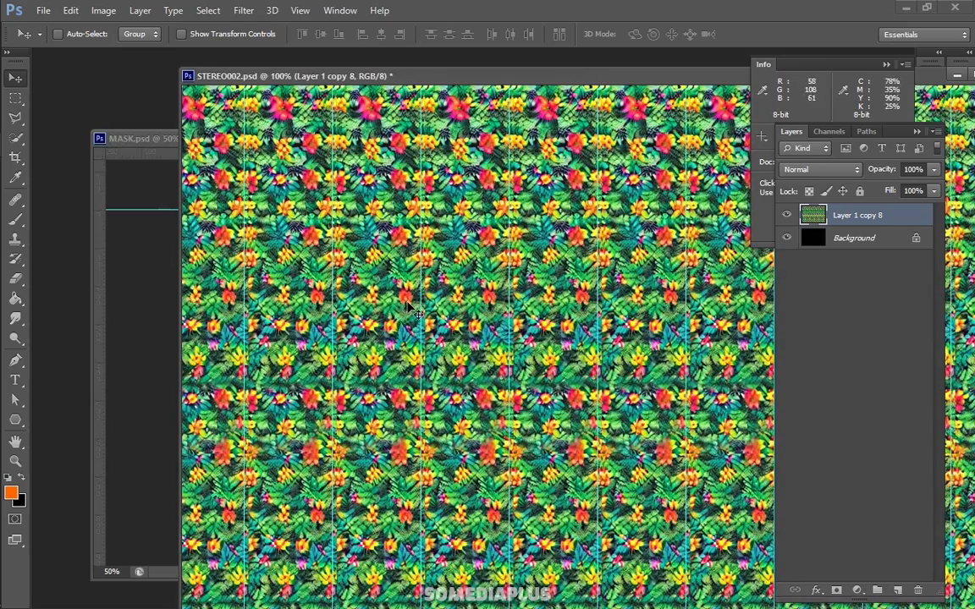
scroll(453, 319, "down", 1)
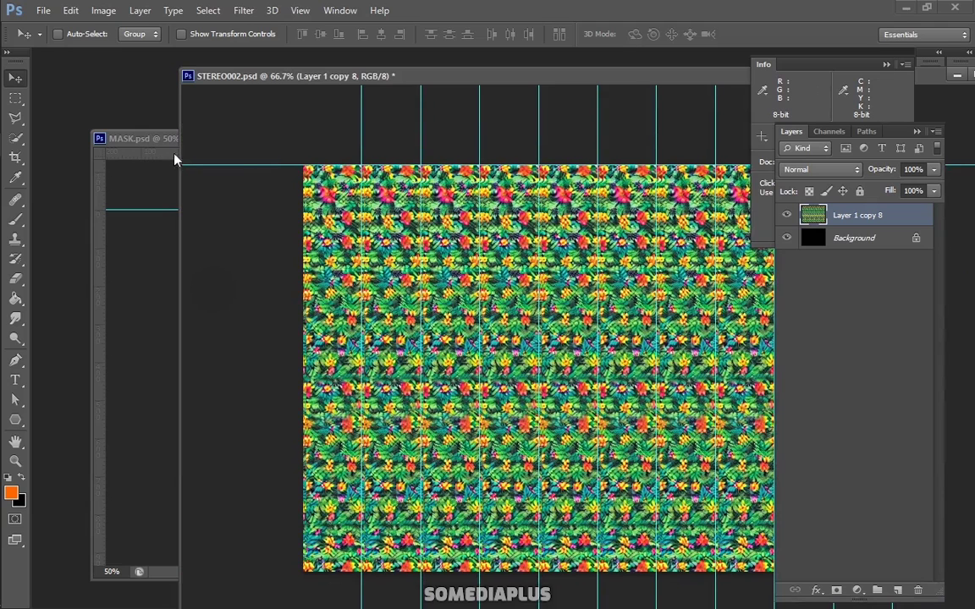
- Copy the displaced fourth pattern strip to a new layer and move it one column to the right, aligned with the guides
key("m")
left_click_drag(480, 165, 538, 571)
key("ctrl+j")
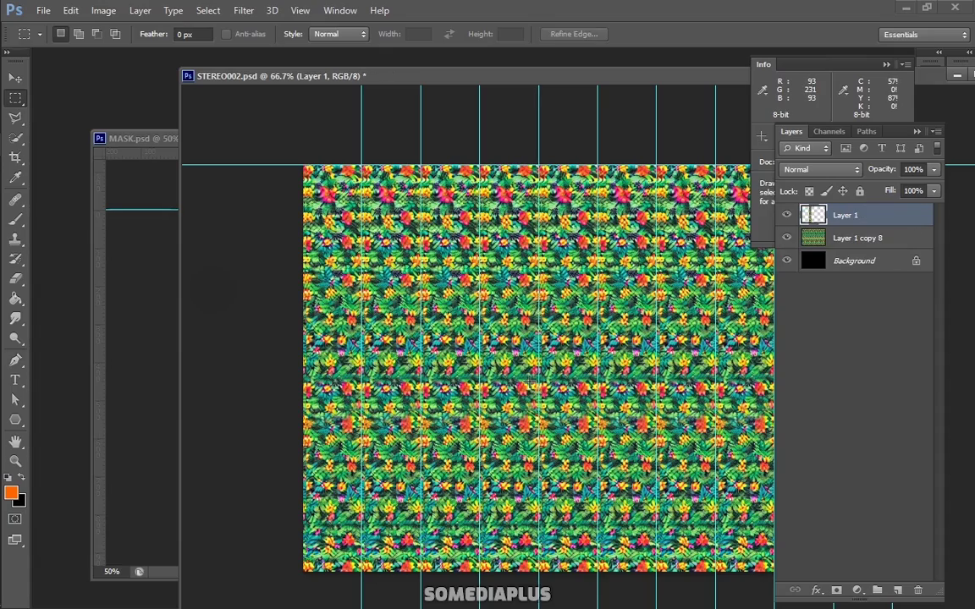
key("ctrl+t")
left_click_drag(508, 254, 541, 254)
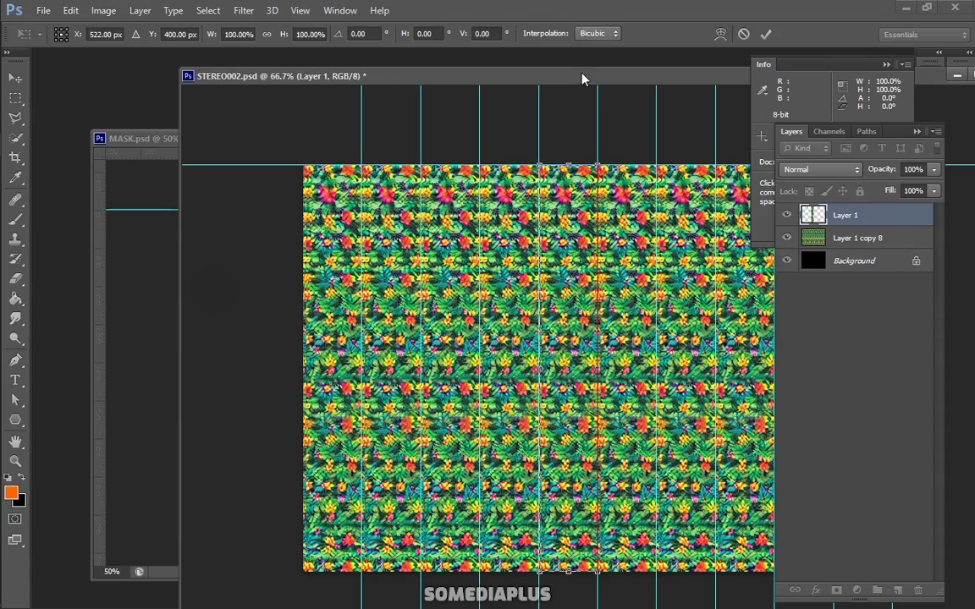
left_click_drag(582, 78, 400, 78)
key("Return")
- Repeat the strip's copy-and-shift transform five times across the remaining columns, and merge all strips with Layer 1 copy 8
key("ctrl+alt+shift+t")
key("ctrl+alt+shift+t")
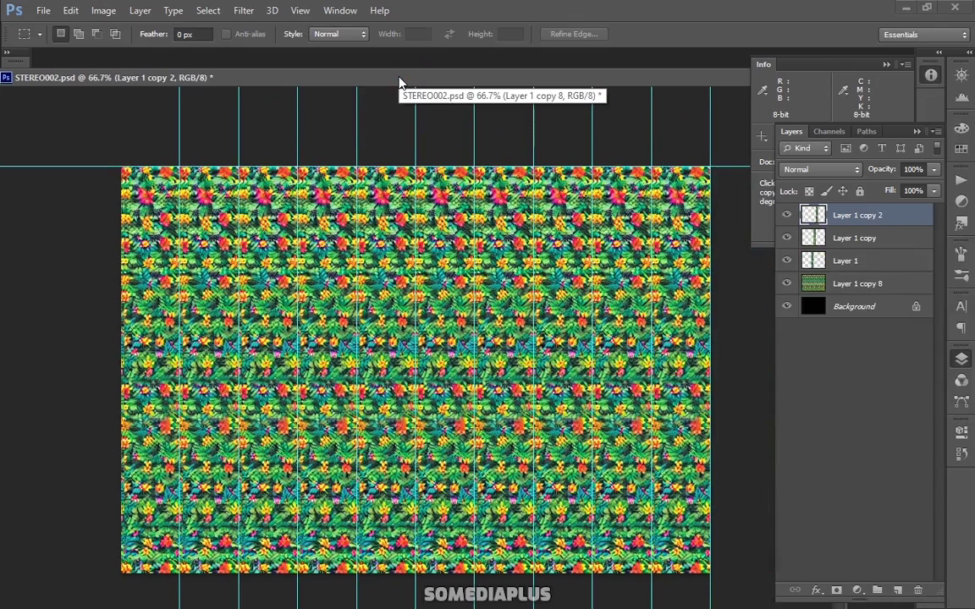
key("ctrl+alt+shift+t")
key("ctrl+alt+shift+t")
key("ctrl+alt+shift+t")
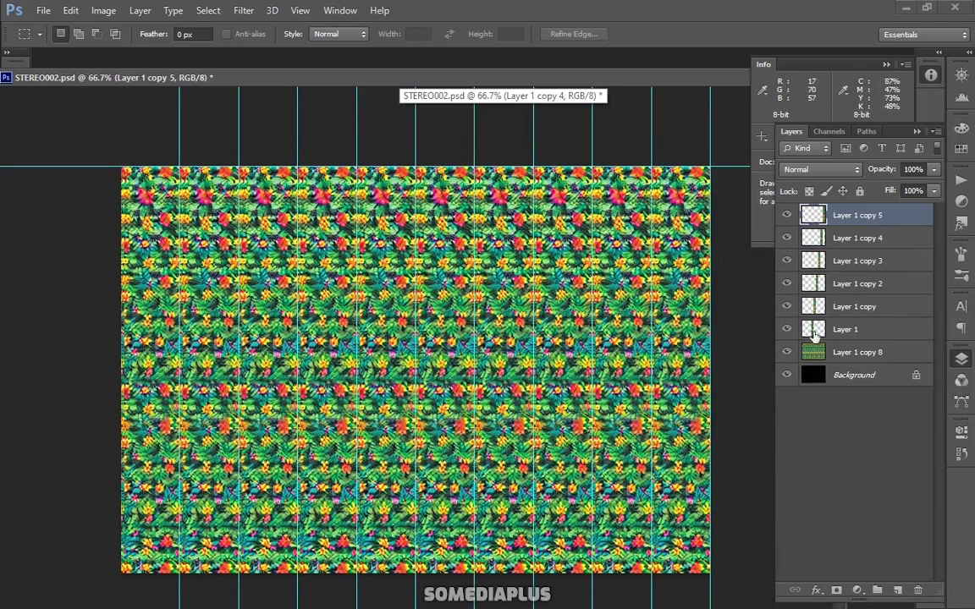
left_click(855, 352, "shift")
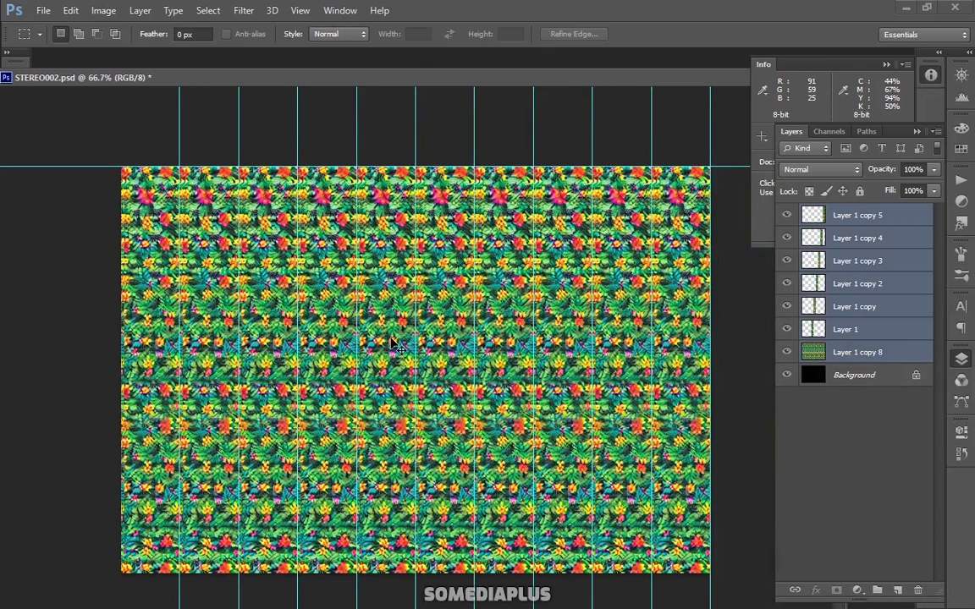
key("ctrl+e")
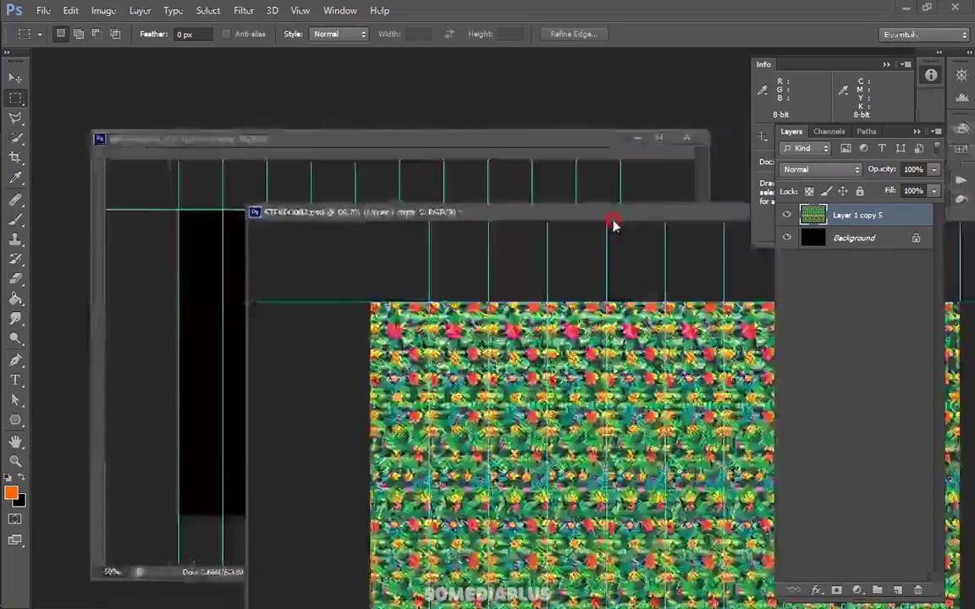
- In MASK.psd, hide Layer 3 and move the black Layer 4 copy right so it starts at the next guide
left_click(397, 171)
left_click(787, 283)
key("v")
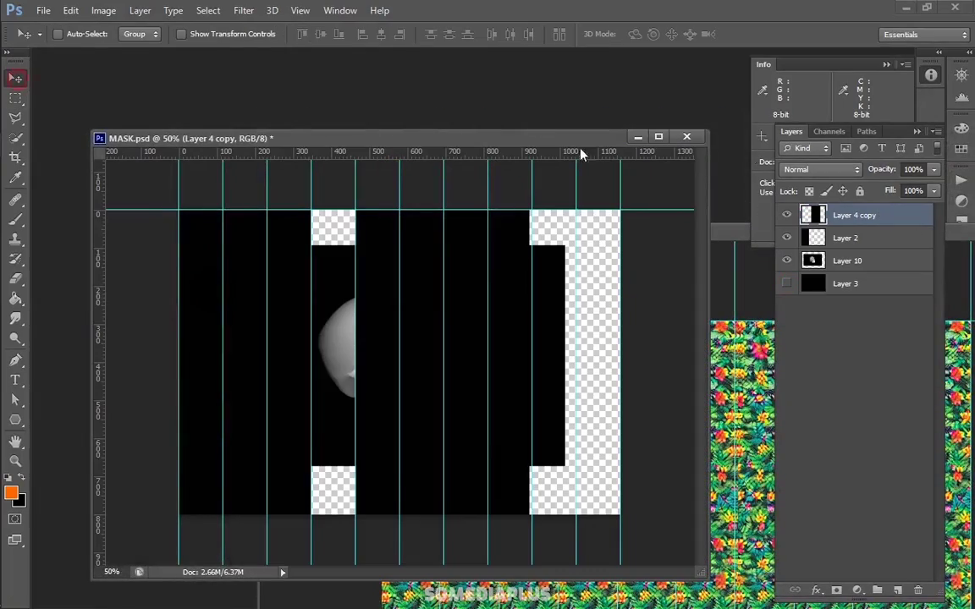
left_click(788, 238)
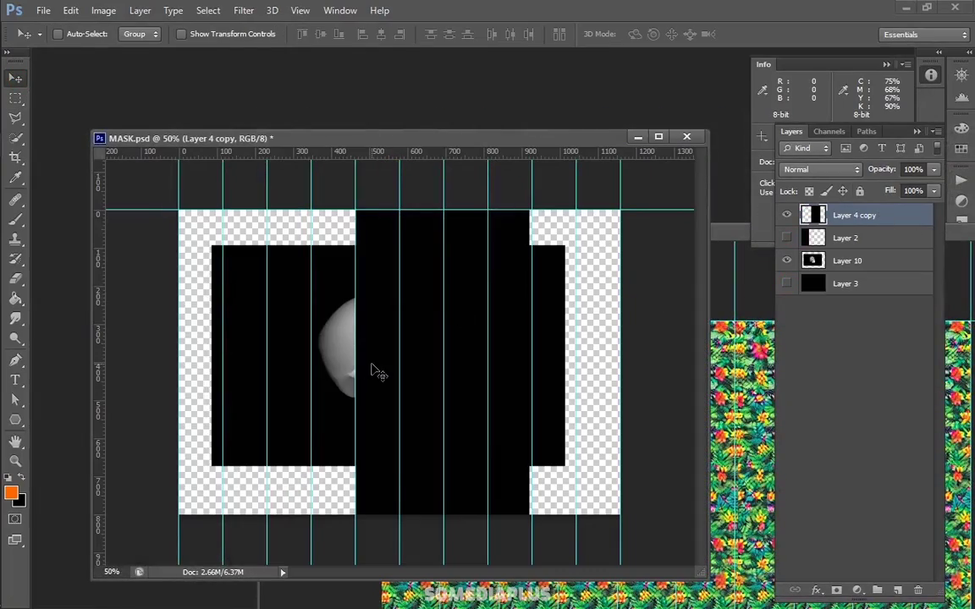
left_click(786, 238)
left_click_drag(379, 316, 421, 316)
key("ctrl+plus")
- Align Layer 2 and Layer 4 copy to the guides around the skull's second strip, and show the black Layer 3
left_click(834, 238)
left_click_drag(233, 330, 298, 332)
mouse_move(423, 385)
left_mouse_down()
mouse_move(409, 381)
mouse_move(417, 380)
left_mouse_up()
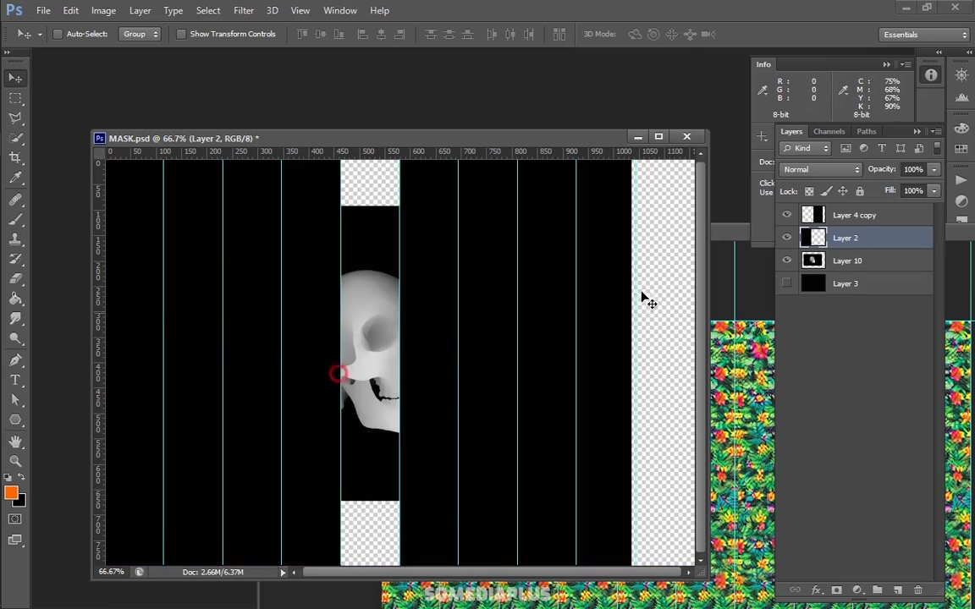
left_click(855, 217)
left_click_drag(450, 283, 428, 370)
key("ctrl+plus")
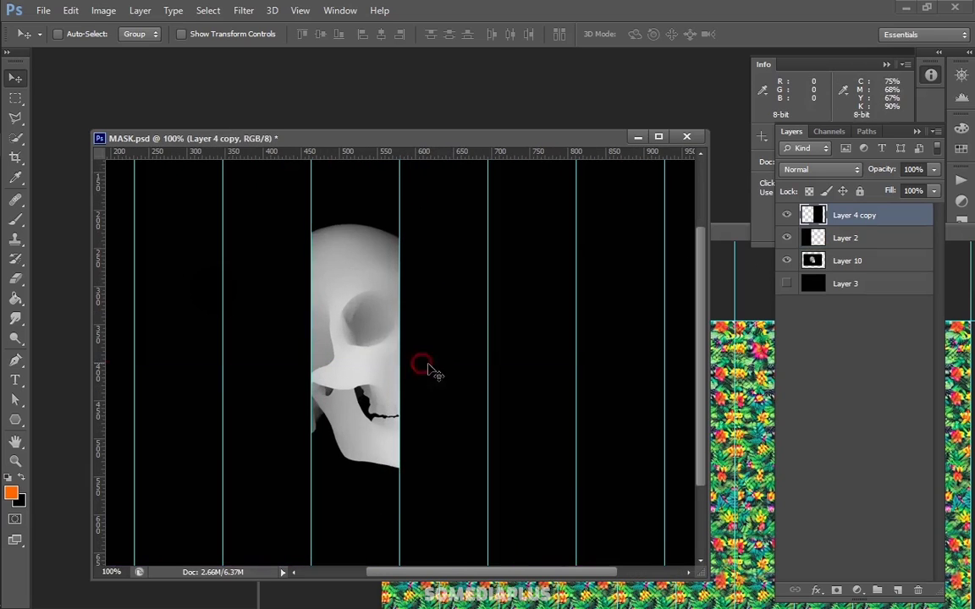
key("ctrl+minus")
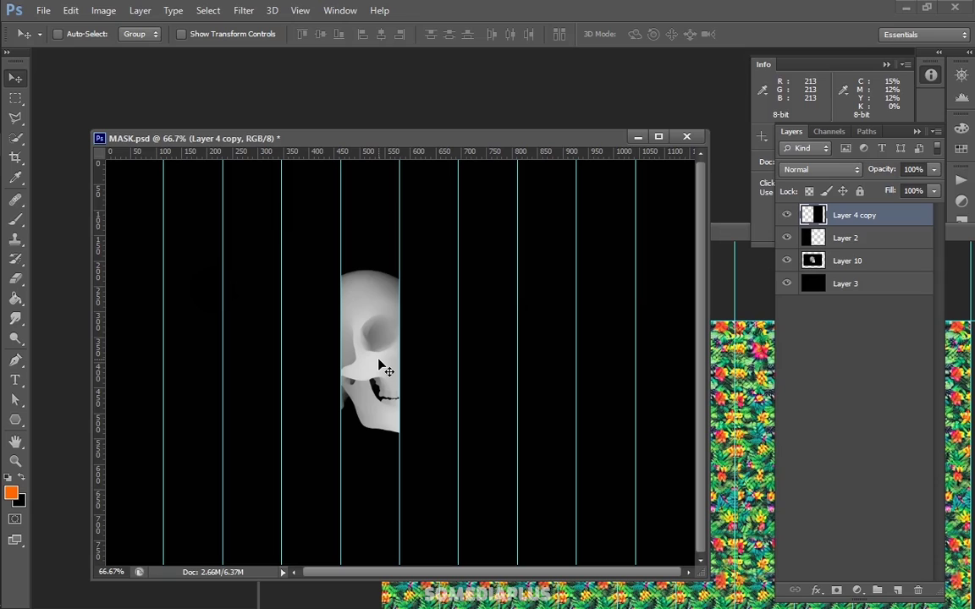
- Save MASK.psd and reapply the last Displace filter to Layer 1 copy 5 in STEREO002.psd
left_click(43, 10)
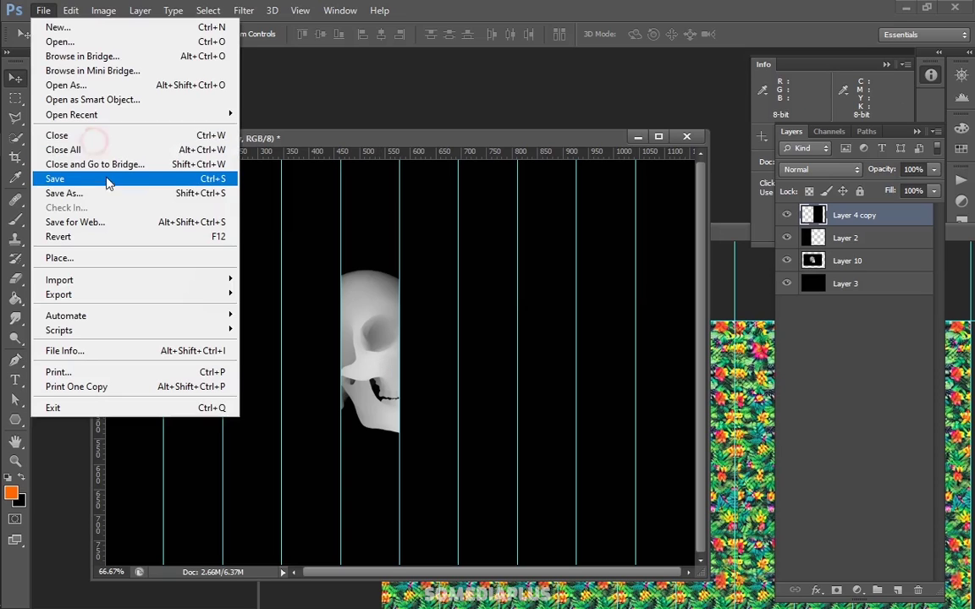
left_click(108, 182)
left_click_drag(327, 141, 226, 152)
left_click_drag(628, 231, 413, 81)
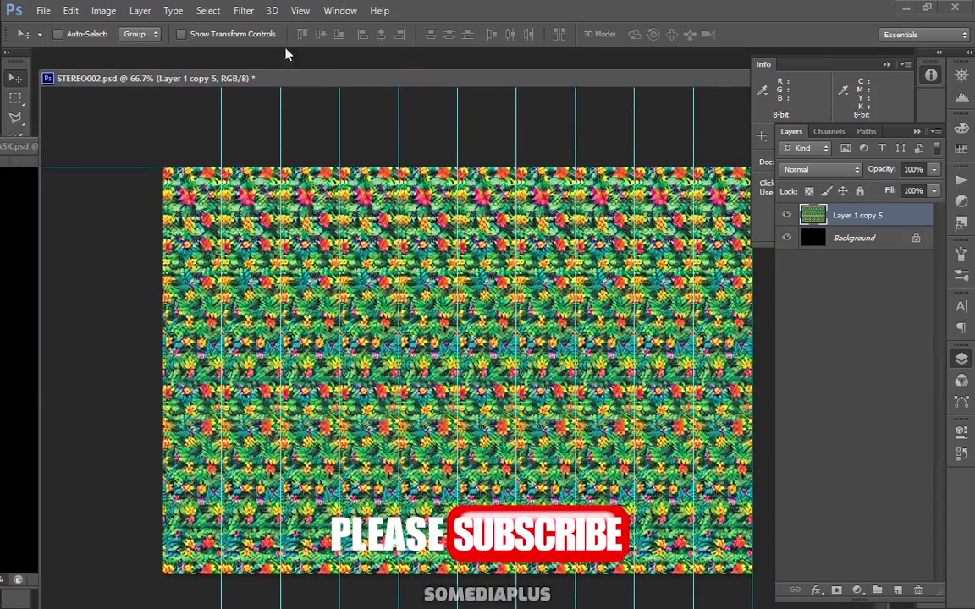
left_click(244, 11)
left_click(254, 27)
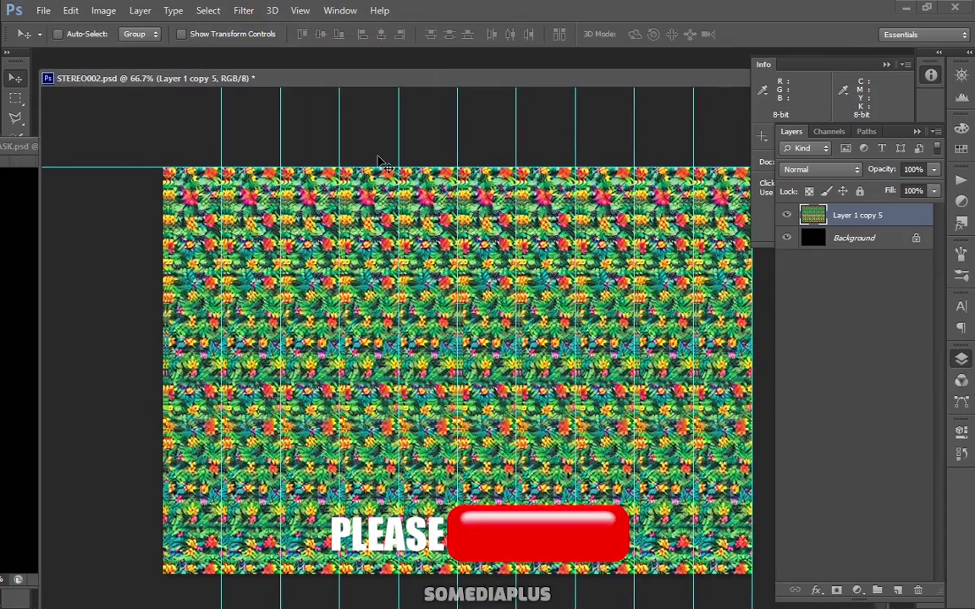
- Copy the displaced fifth pattern strip to a new layer and move it one column to the right, aligned with the guides
key("ctrl+h")
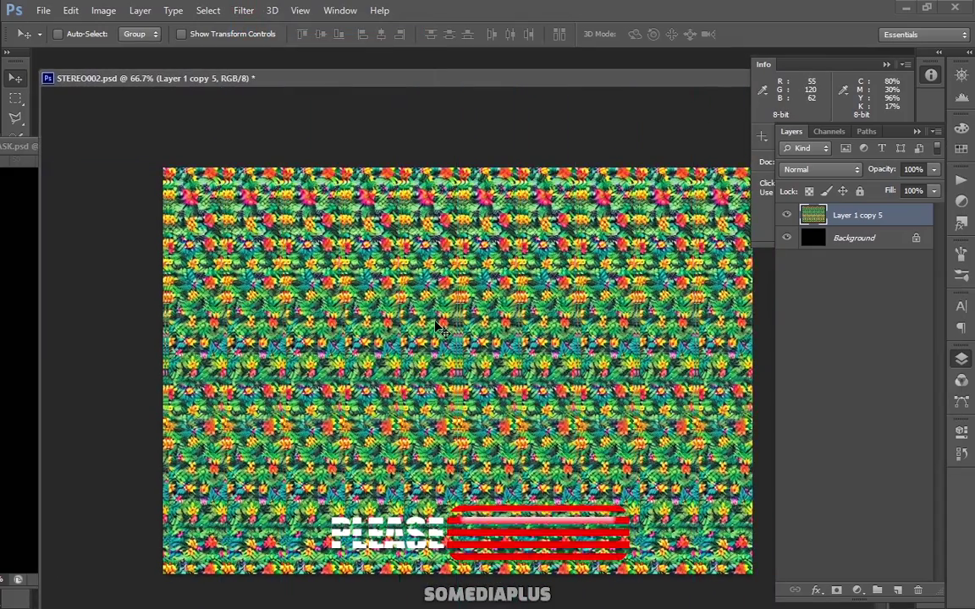
key("ctrl+plus")
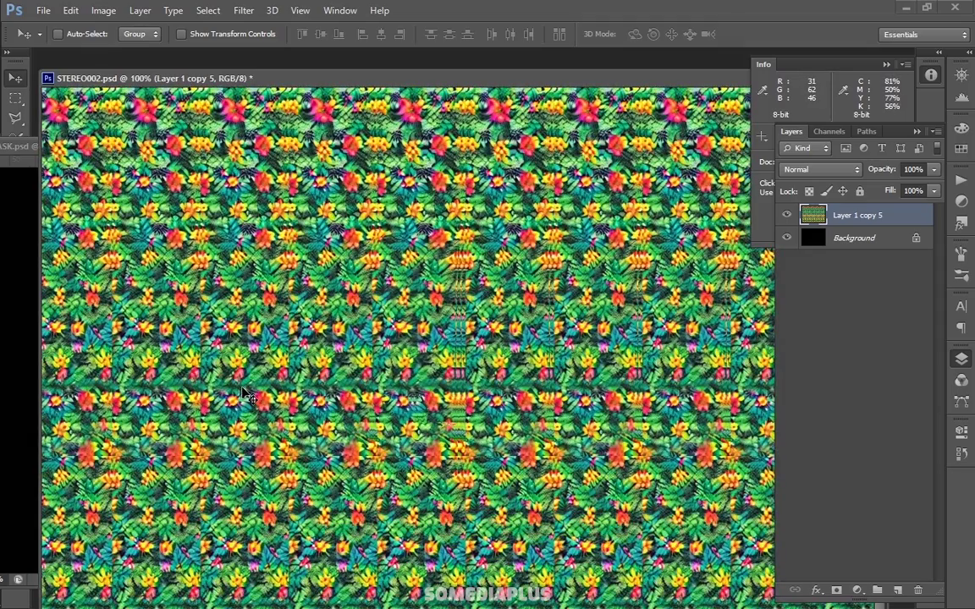
key("ctrl+h")
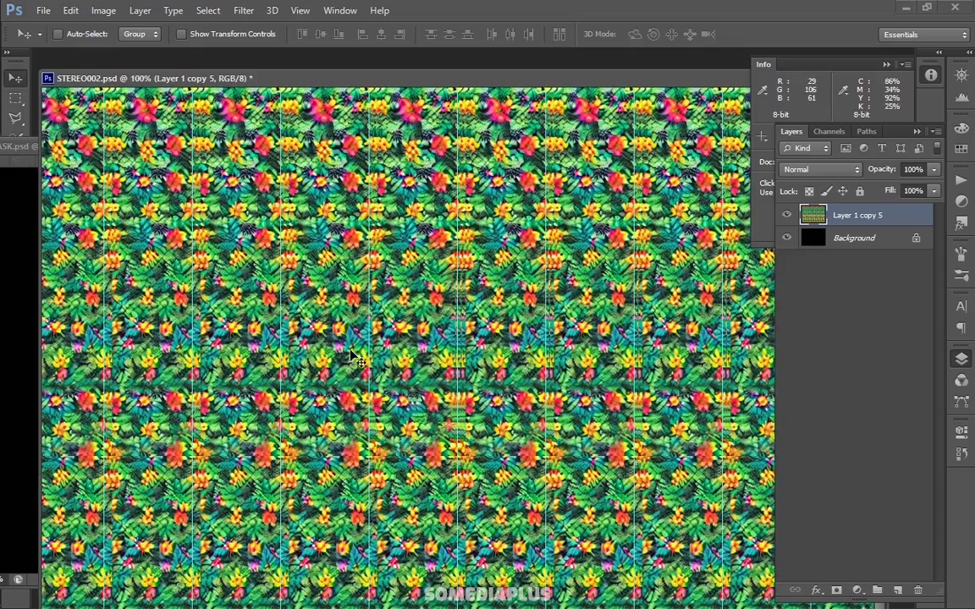
key("ctrl+h")
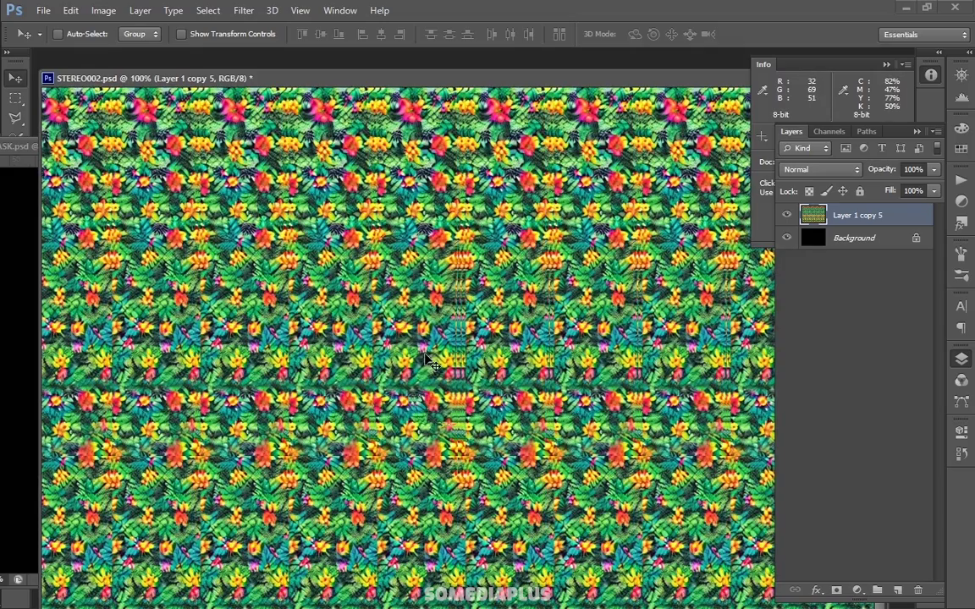
key("ctrl+minus")
key("ctrl+h")
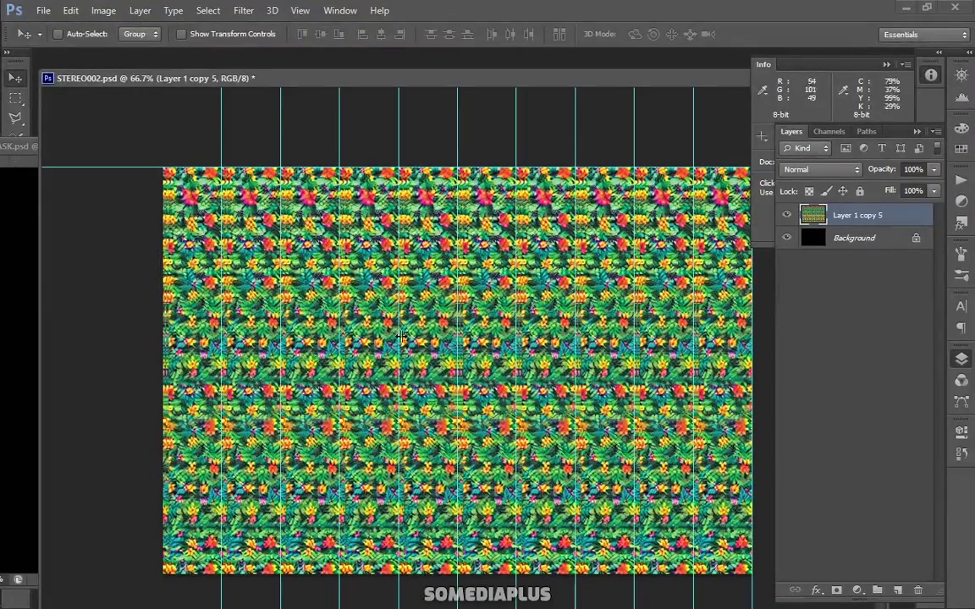
left_click(19, 99)
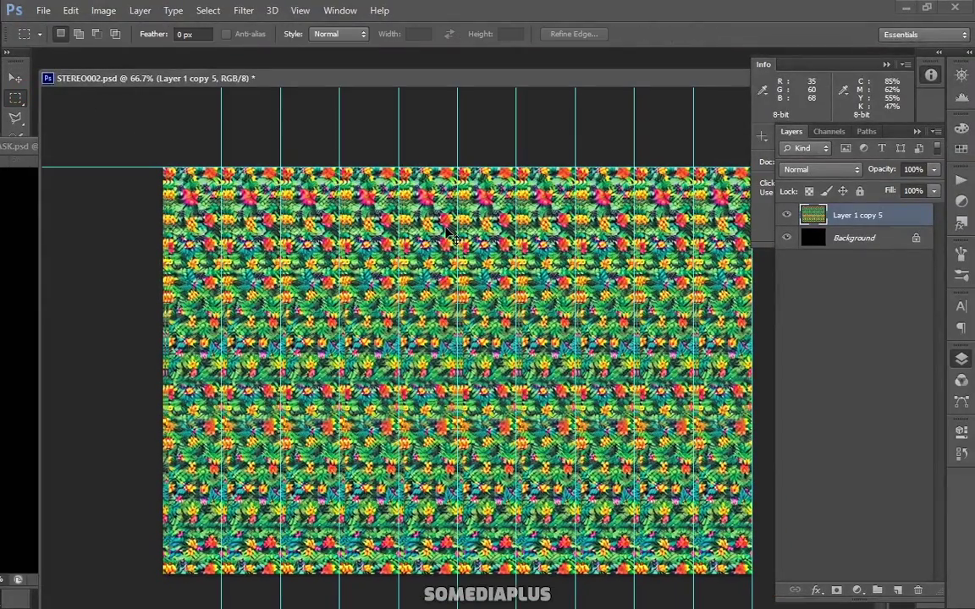
left_click_drag(399, 152, 457, 576)
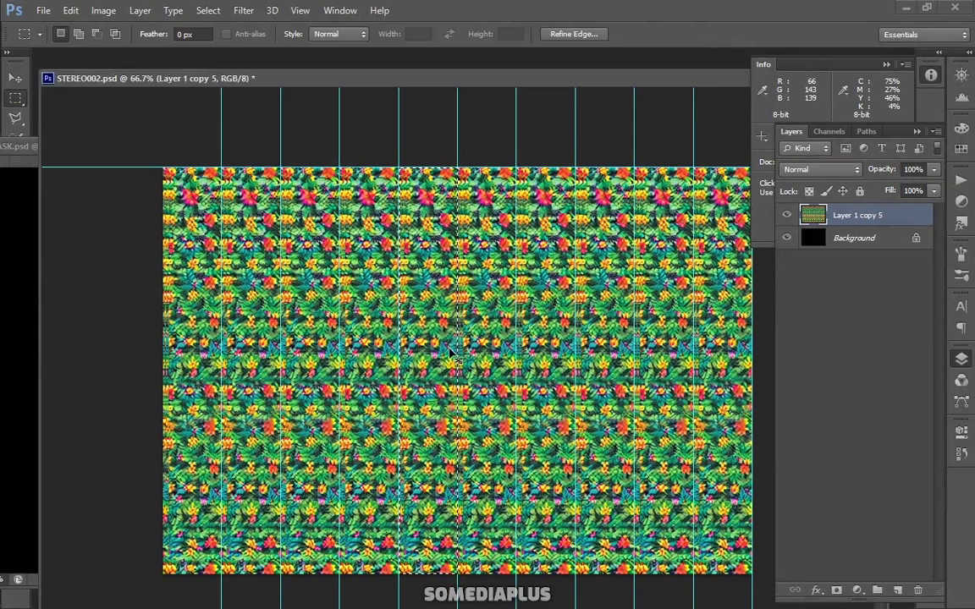
key("ctrl+j")
key("ctrl+t")
left_click_drag(421, 341, 474, 341)
key("Return")
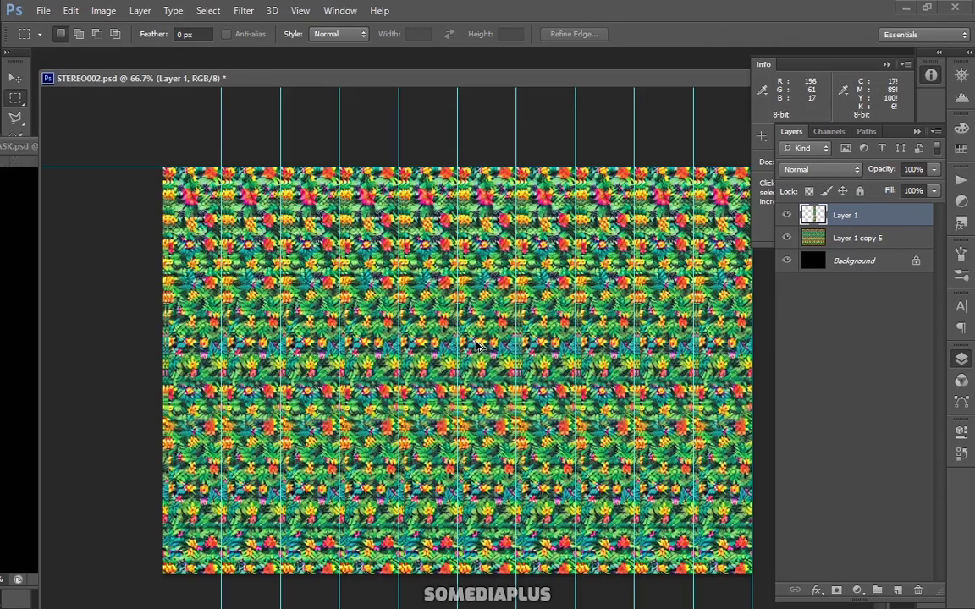
- Repeat the strip's copy-and-shift transform four times across the remaining columns, and merge all strips with Layer 1 copy 5
key("ctrl+alt+shift+t")
key("ctrl+alt+shift+t")
key("ctrl+alt+shift+t")
key("ctrl+alt+shift+t")
left_click(862, 330, "shift")
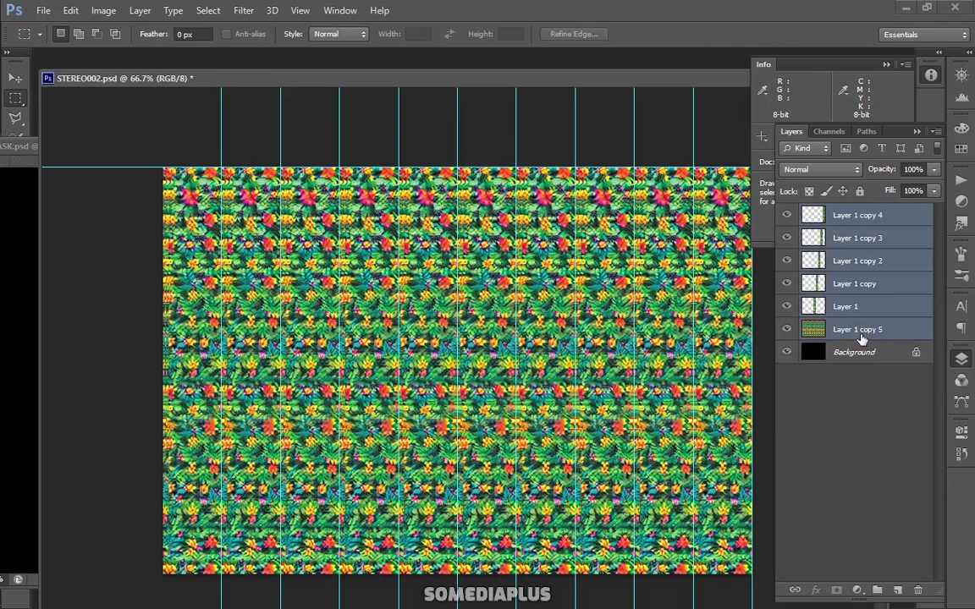
key("ctrl+e")
key("ctrl+semicolon")
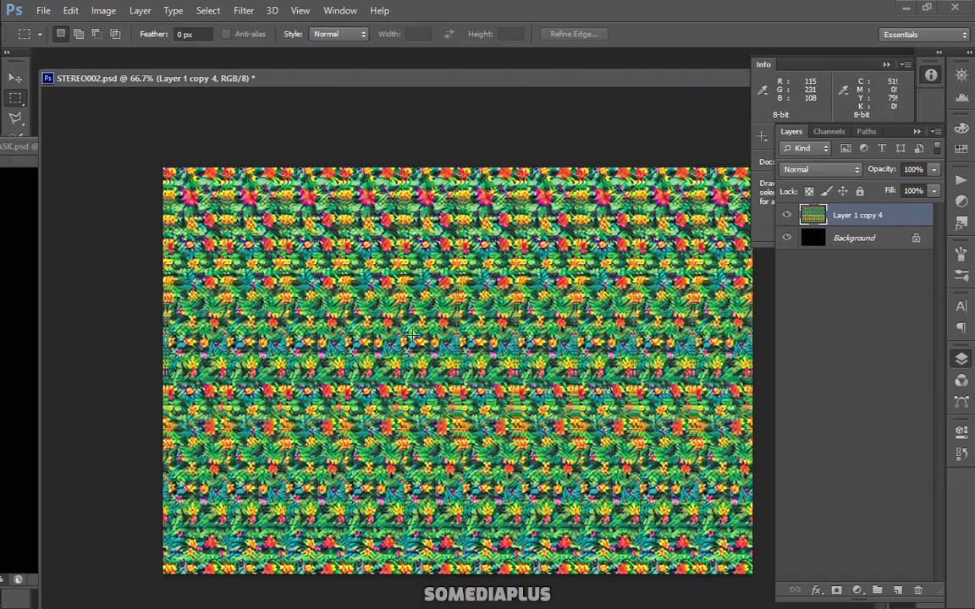
key("ctrl+semicolon")
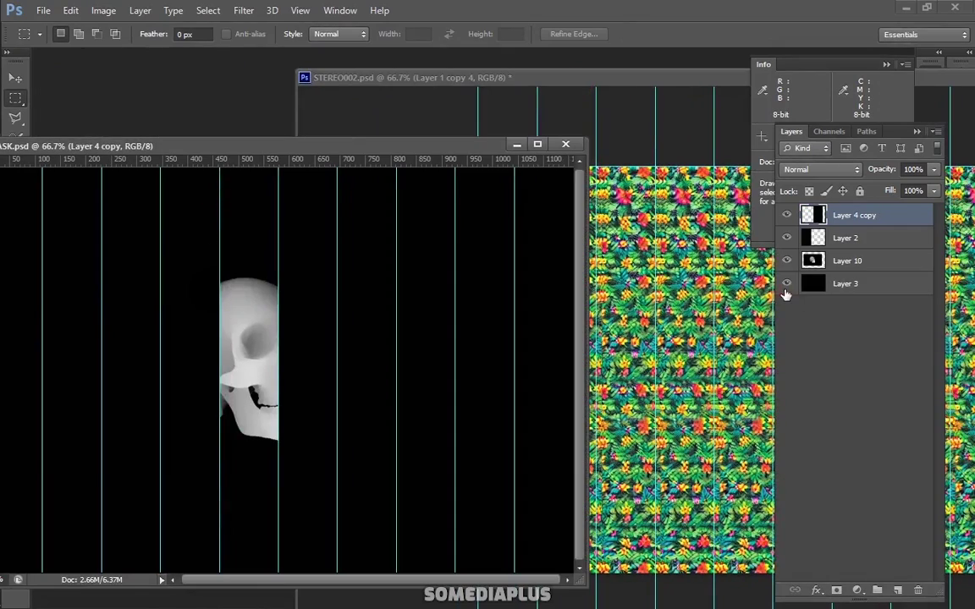
- In MASK.psd, with Layer 3 temporarily hidden, shift Layer 4 copy and Layer 2 one column right so they frame the skull's third strip
left_click(787, 284)
left_click_drag(298, 147, 363, 148)
key("v")
left_click_drag(389, 296, 447, 293)
key("alt+bracketleft")
left_click_drag(285, 287, 347, 285)
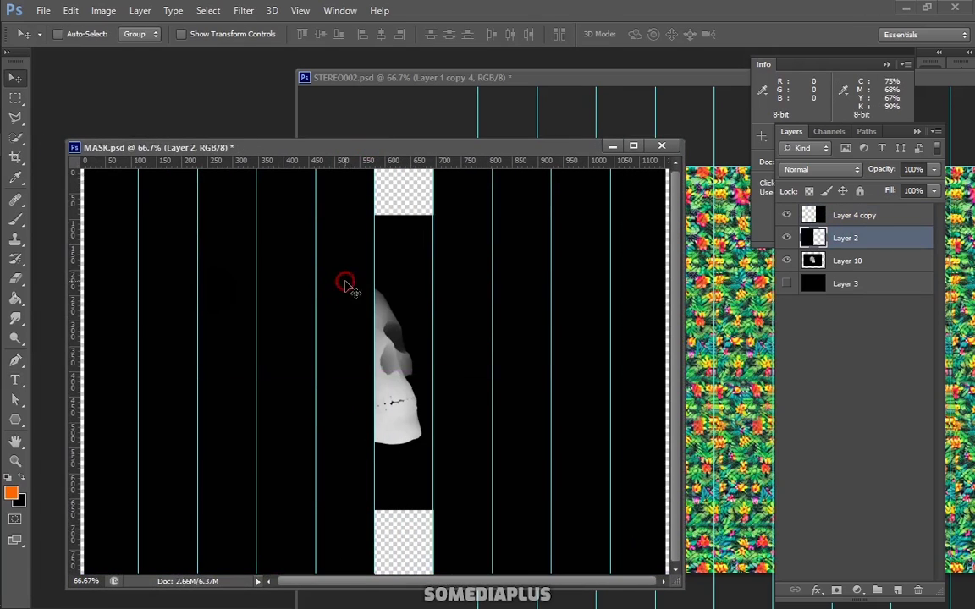
left_click(787, 284)
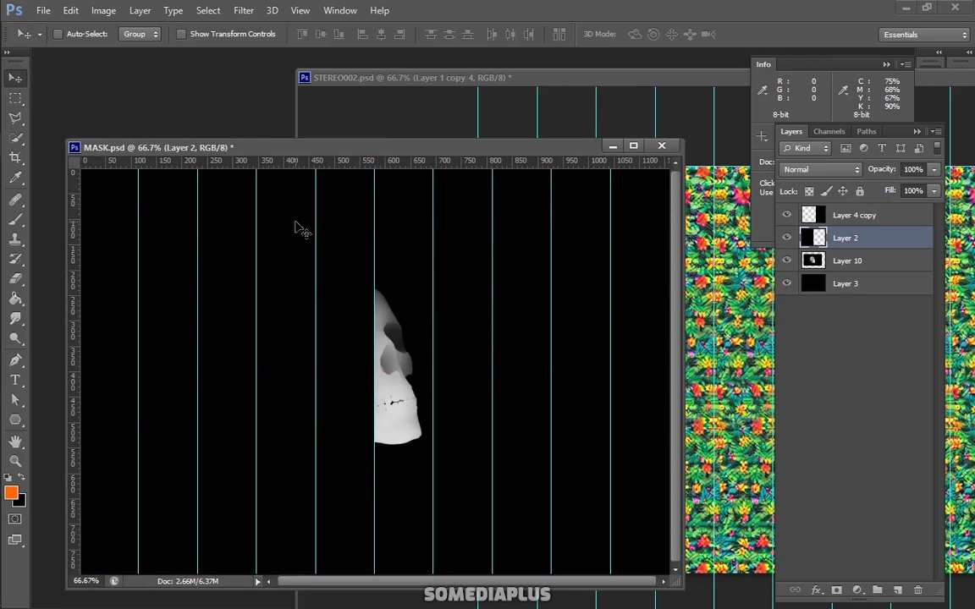
- Save the shifted mask and reapply the Displace filter to Layer 1 copy 4 in STEREO002.psd
left_click(43, 10)
left_click(144, 179)
left_click(416, 124)
left_click_drag(418, 78, 270, 102)
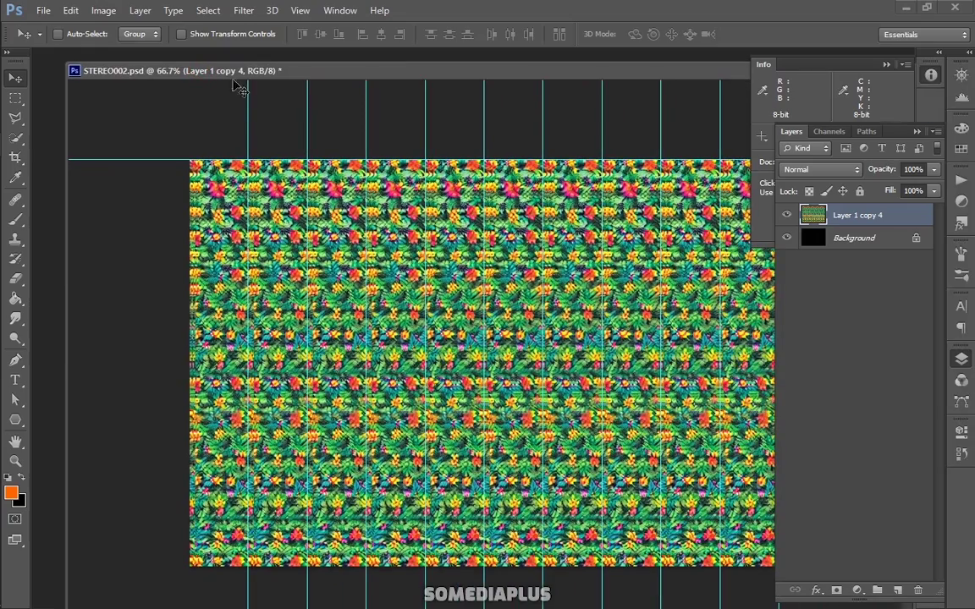
left_click(243, 10)
left_click(391, 30)
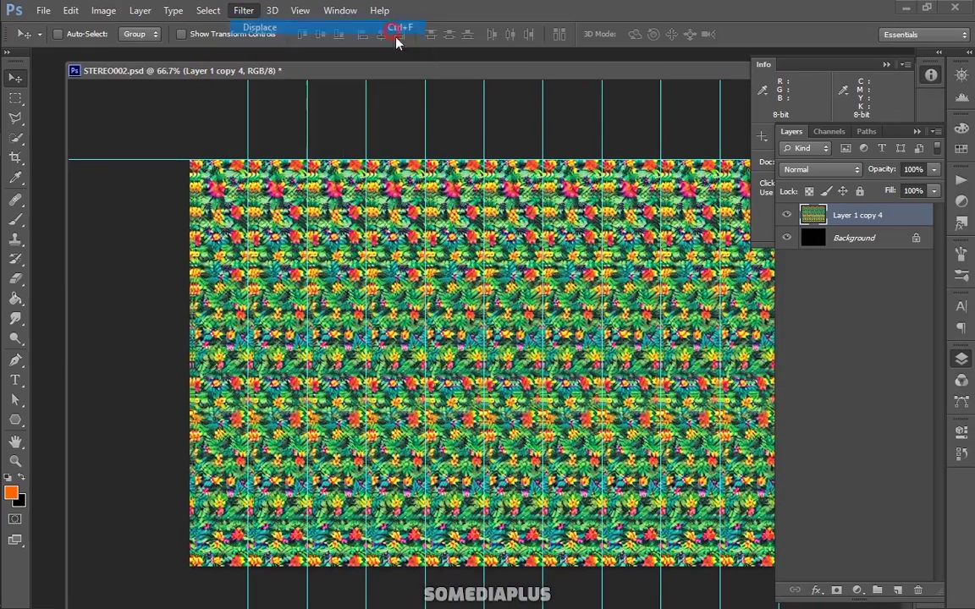
- Copy the displaced sixth pattern strip to a new layer and move it one column to the right, aligned with the guides
key("ctrl+semicolon")
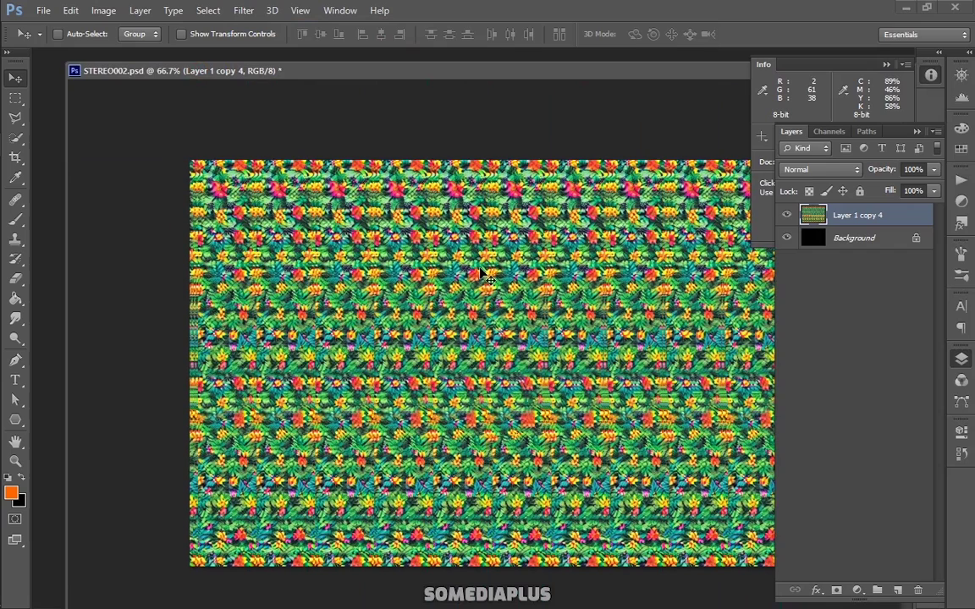
key("ctrl+semicolon")
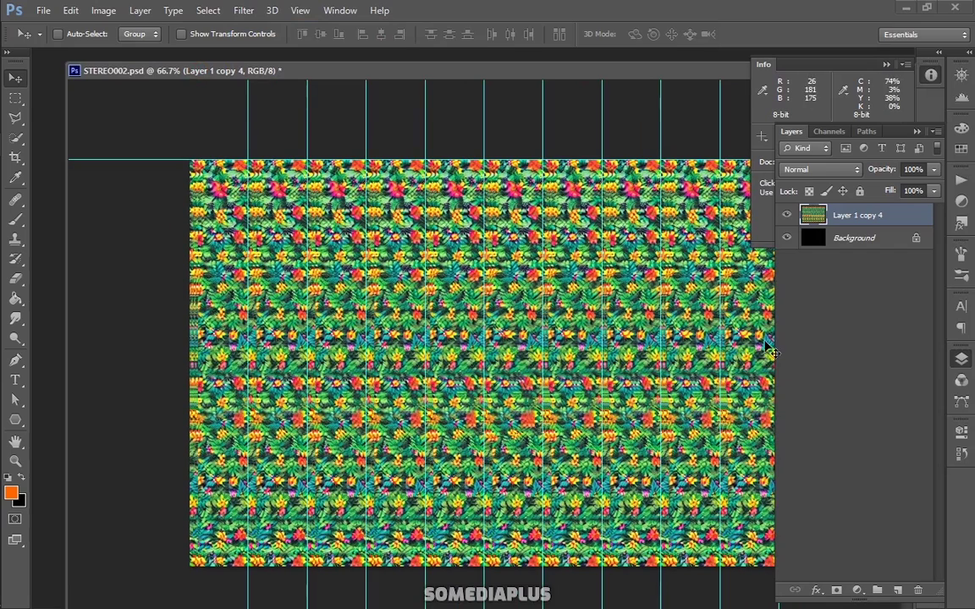
left_click(15, 98)
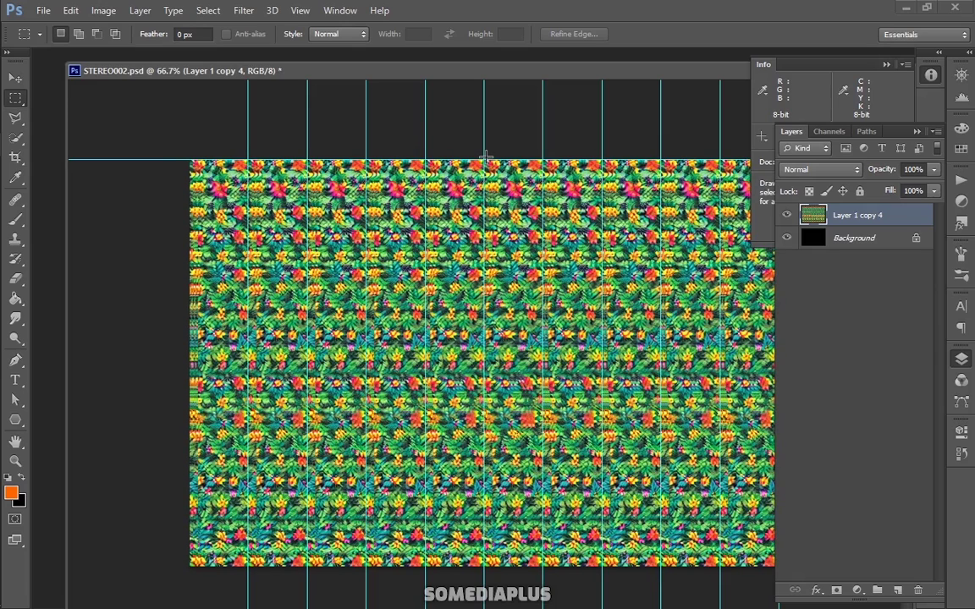
left_click_drag(485, 158, 542, 566)
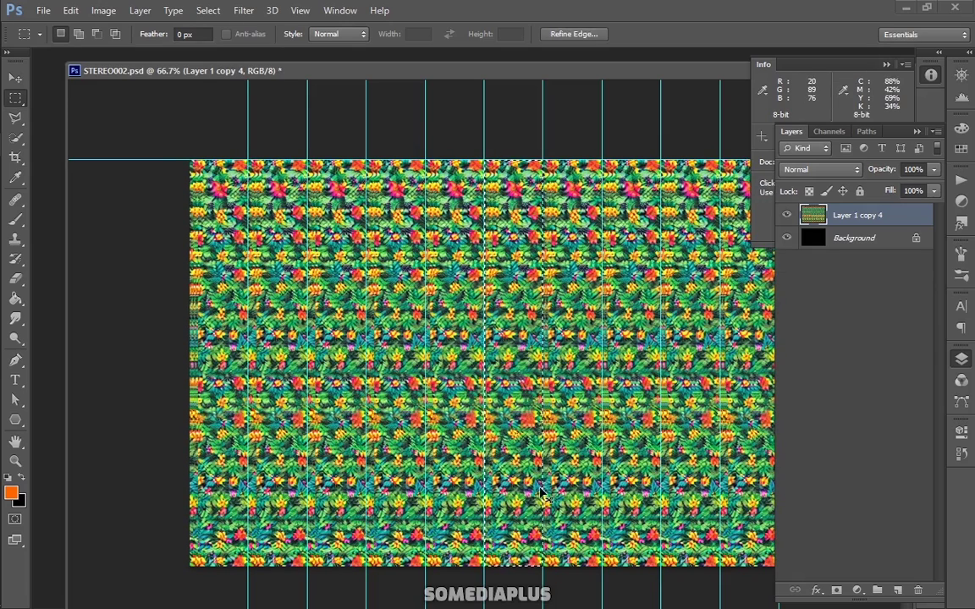
key("ctrl+j")
key("ctrl+t")
left_click_drag(514, 343, 572, 342)
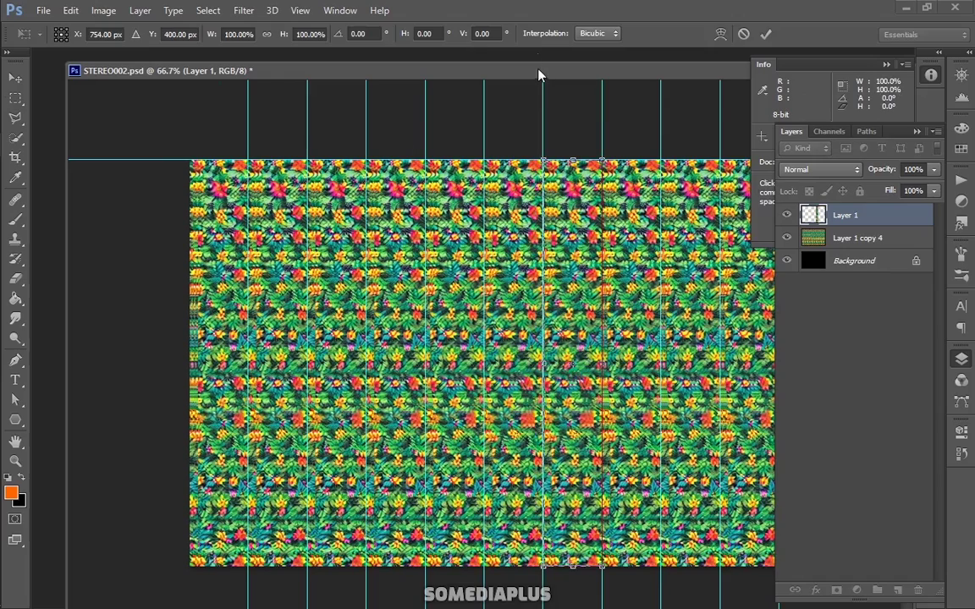
key("Return")
- Repeat the sixth strip's copy-and-shift transform three times, and merge the resulting layers with Layer 1 copy 4
key("ctrl+alt+shift+t")
key("ctrl+alt+shift+t")
key("ctrl+alt+shift+t")
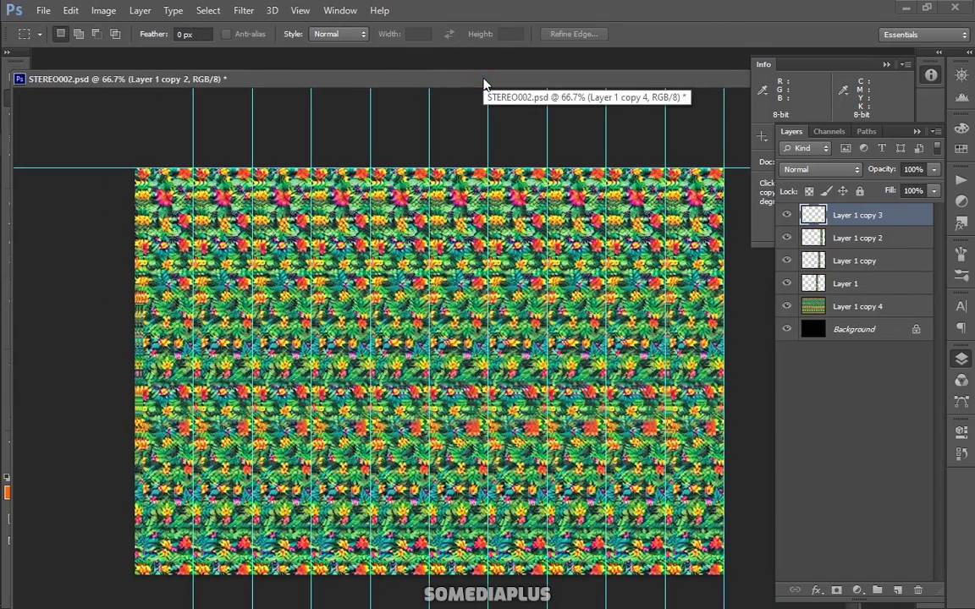
left_click(904, 305, "shift")
key("ctrl+e")
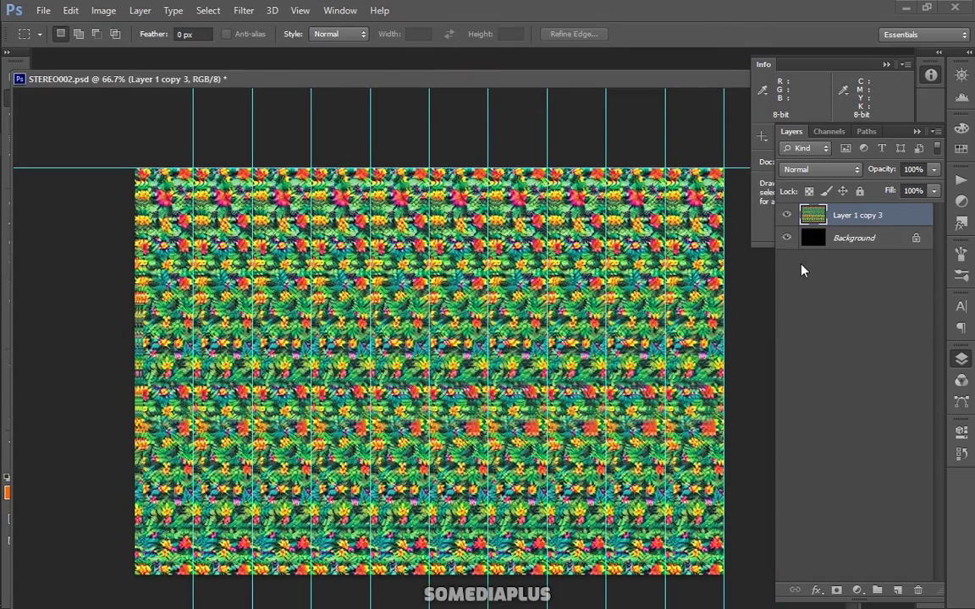
- Apply the Sharpen filter to Layer 1 copy 3 and view the finished stereogram in full screen at 100%
key("ctrl+1")
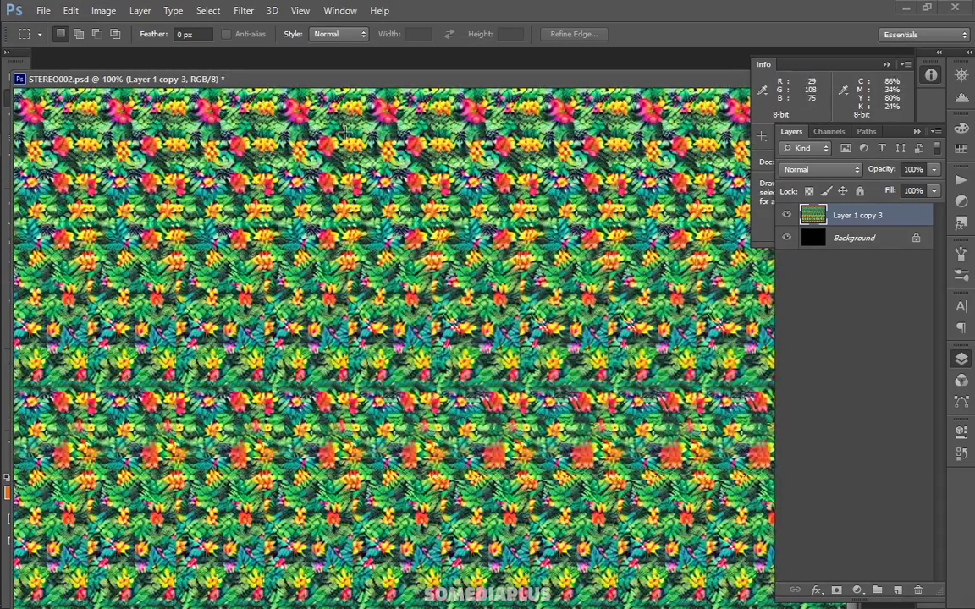
left_click(243, 11)
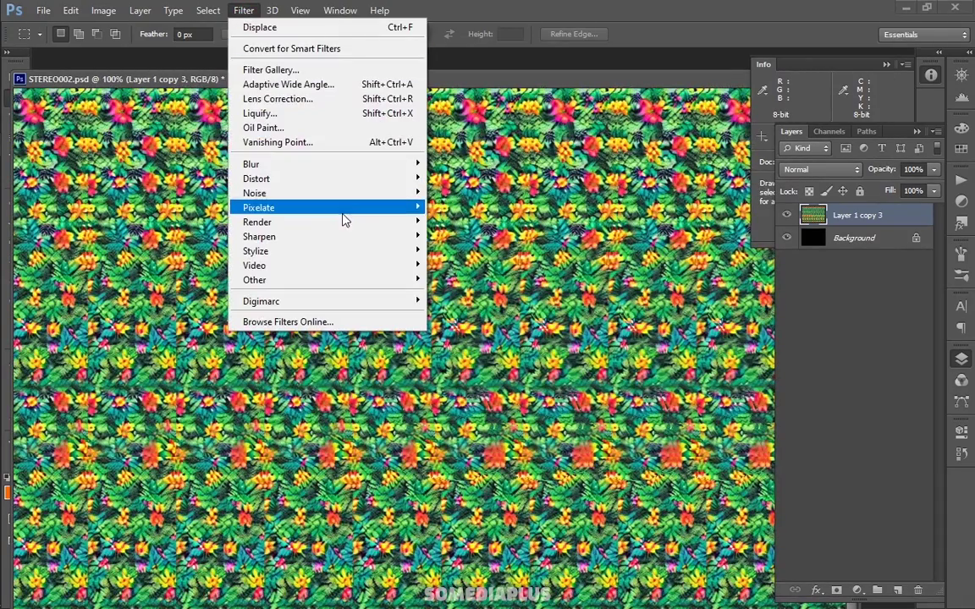
left_click(441, 236)
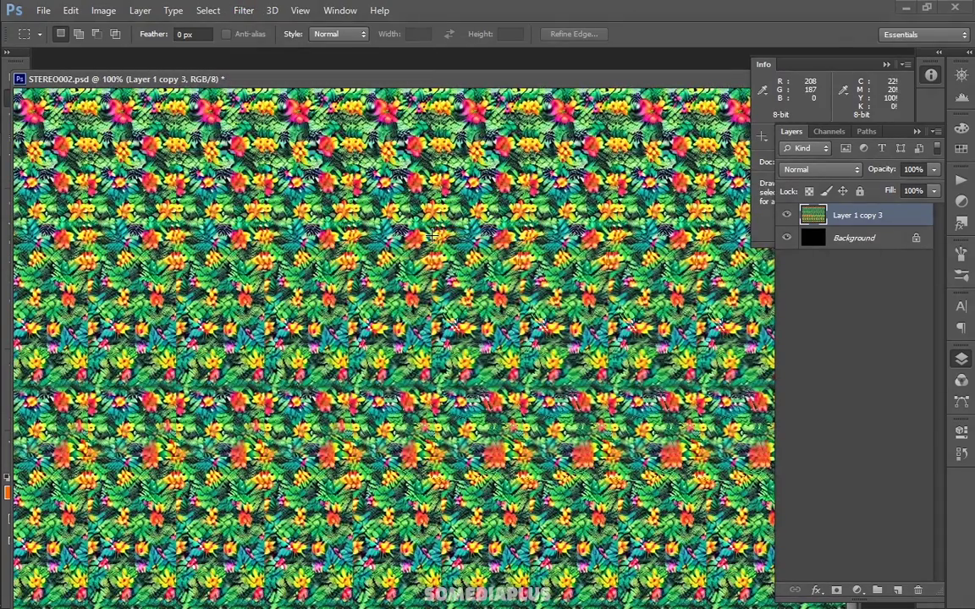
key("f")
key("f")
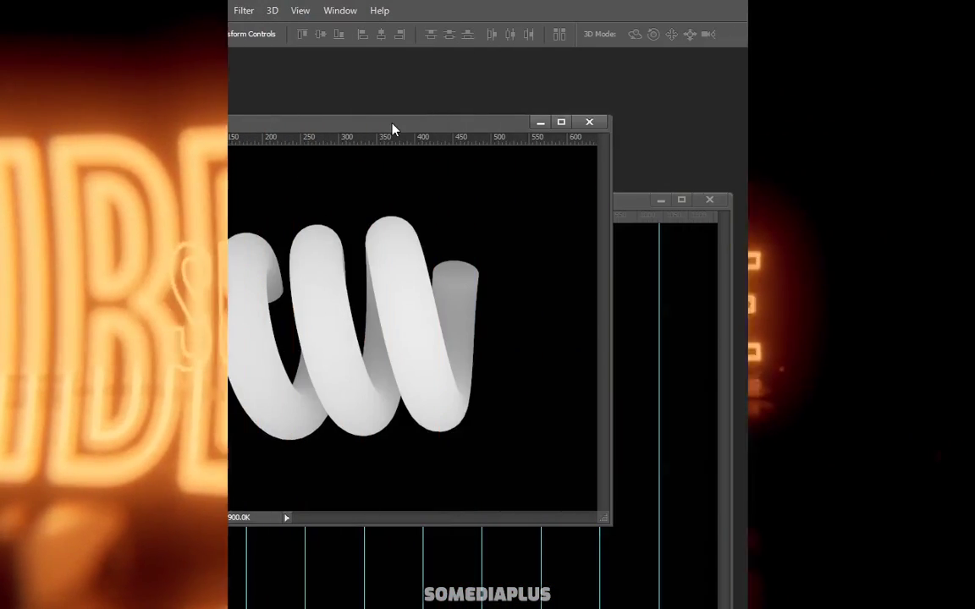
- Rotate the spring depth map ZZZ001.jpg 90° clockwise
mouse_move(392, 128)
left_mouse_down()
mouse_move(418, 130)
mouse_move(410, 132)
left_mouse_up()
left_click(103, 10)
mouse_move(270, 154)
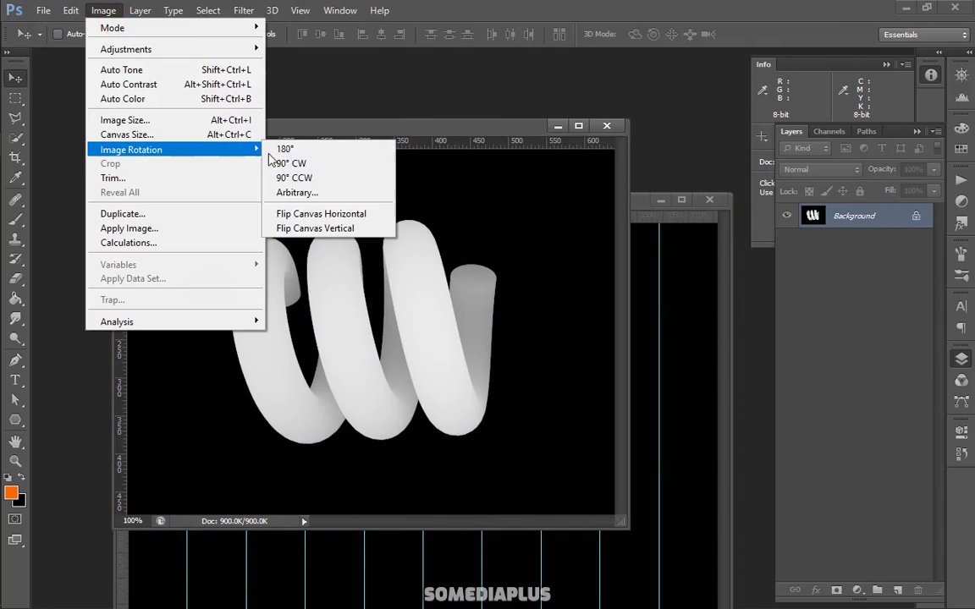
left_click(306, 161)
- Switch to MASK.psd and hide Layer 2, Layer 4 copy and Layer 3
left_click(543, 308)
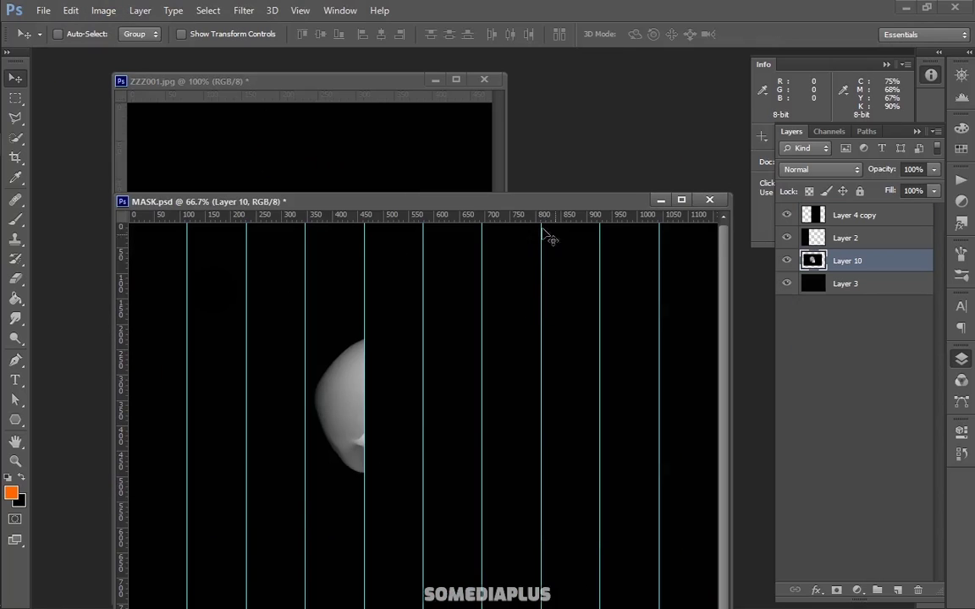
left_click_drag(491, 207, 496, 159)
left_click(787, 237)
left_click(787, 215)
left_click(788, 284)
- Copy the rotated spring image into MASK.psd, place it near the canvas centre, and delete the skull's Layer 10
left_click_drag(446, 108, 570, 310)
left_click_drag(514, 343, 419, 339)
key("5")
key("0")
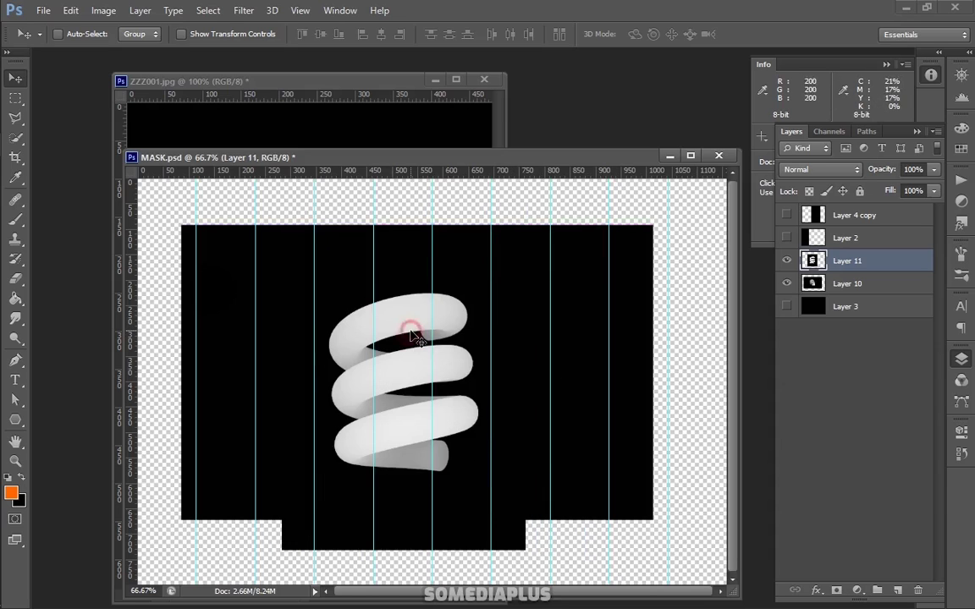
left_click(811, 286)
key("Delete")
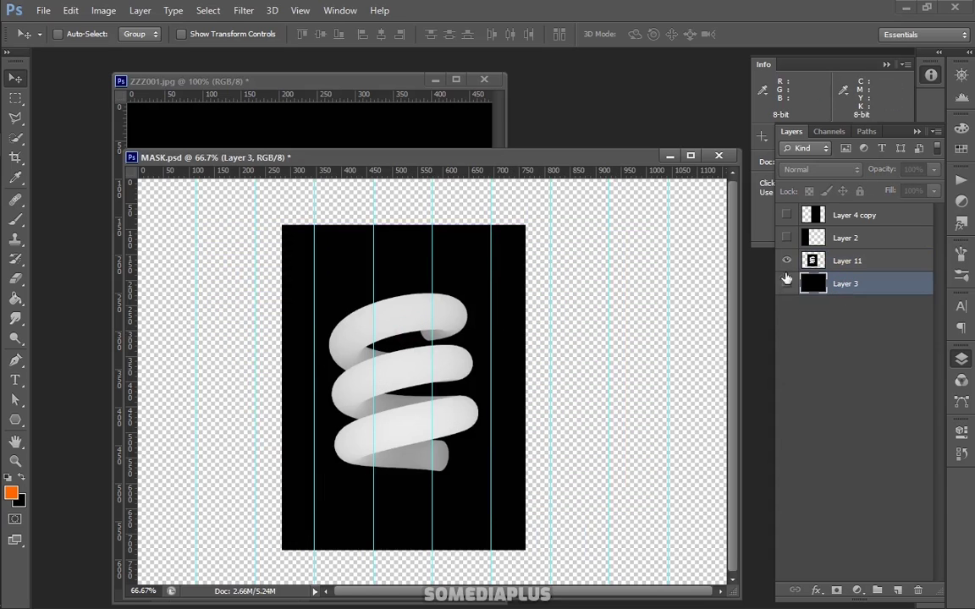
- Show Layer 2 and Layer 4 copy so they frame the spring's first strip
left_click(786, 282)
left_click(786, 238)
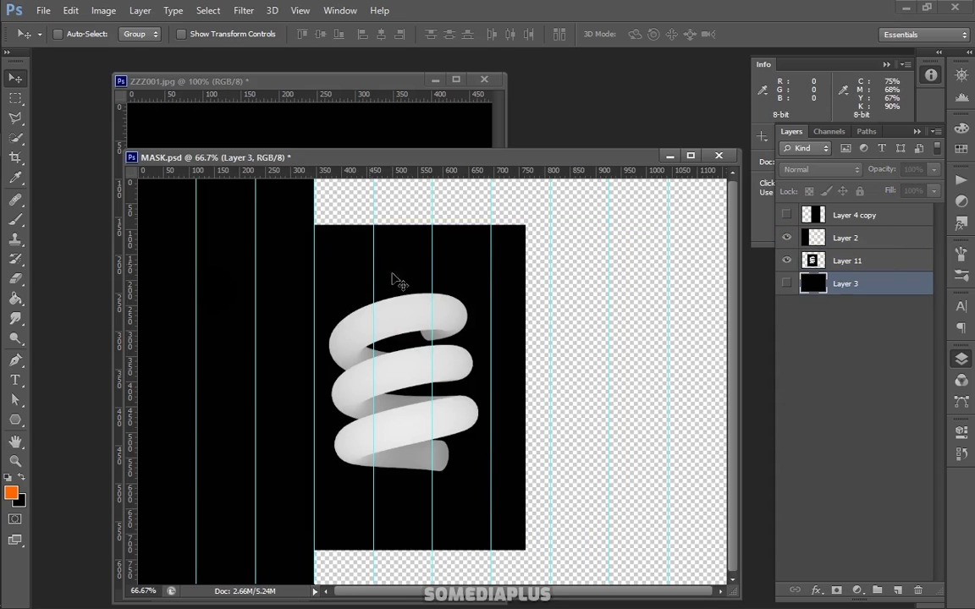
left_click(788, 215)
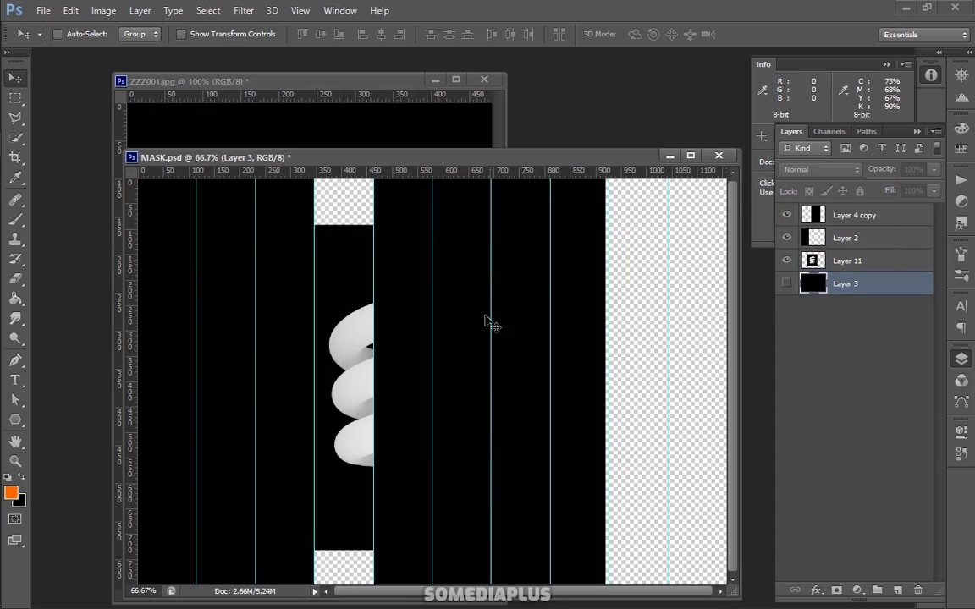
- Show Layer 3 behind the spring's first strip and save MASK.psd
left_click(788, 284)
left_click(43, 10)
left_click(51, 176)
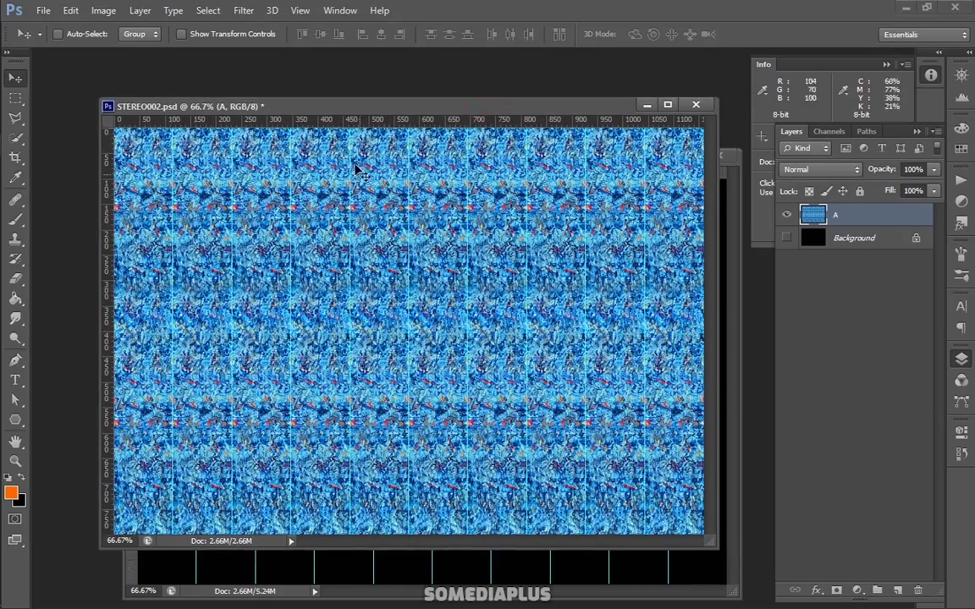
- Switch on the Background layer's visibility in STEREO002.psd
left_click(300, 10)
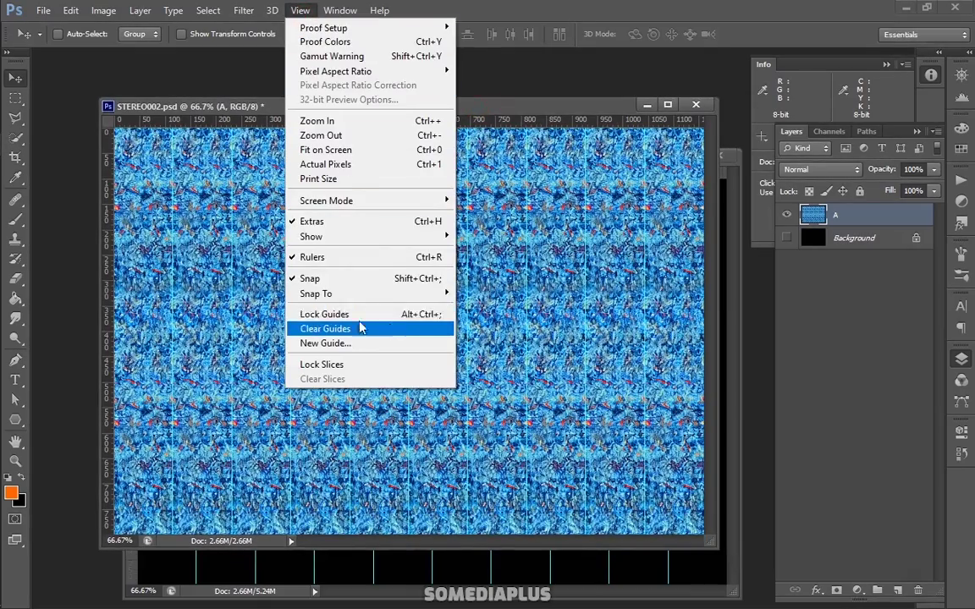
left_click(586, 353)
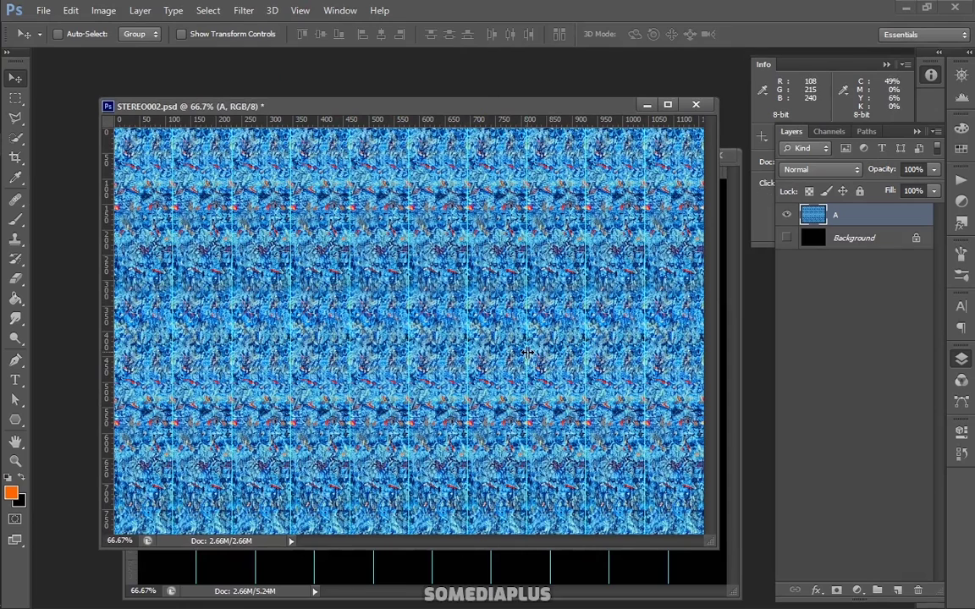
left_click(300, 11)
left_click(435, 328)
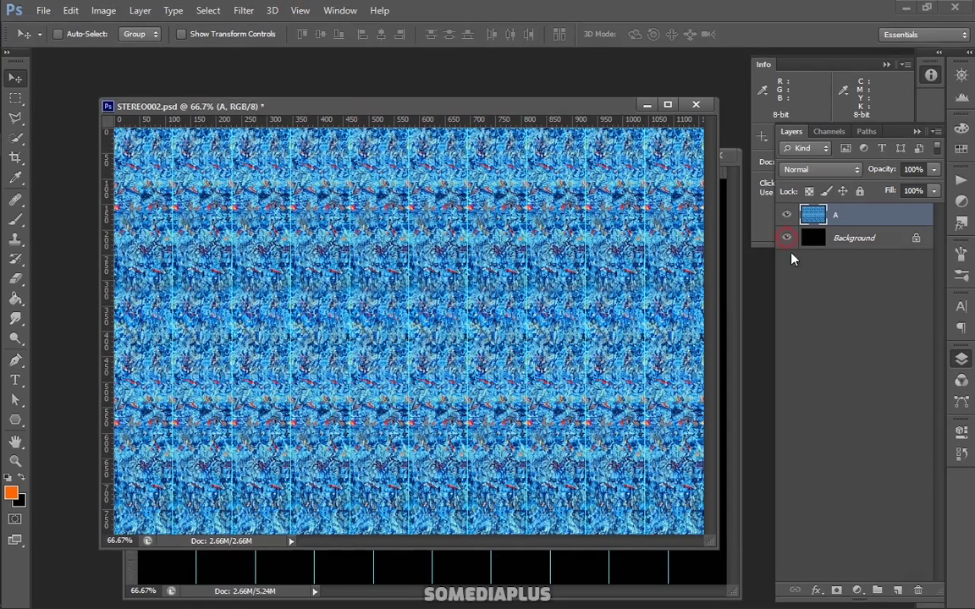
- Apply the Displace filter to layer A with horizontal scale 4, vertical scale 0, Stretch To Fit and Wrap Around, using MASK.psd as the map
left_click(555, 559)
left_click(348, 370, "ctrl")
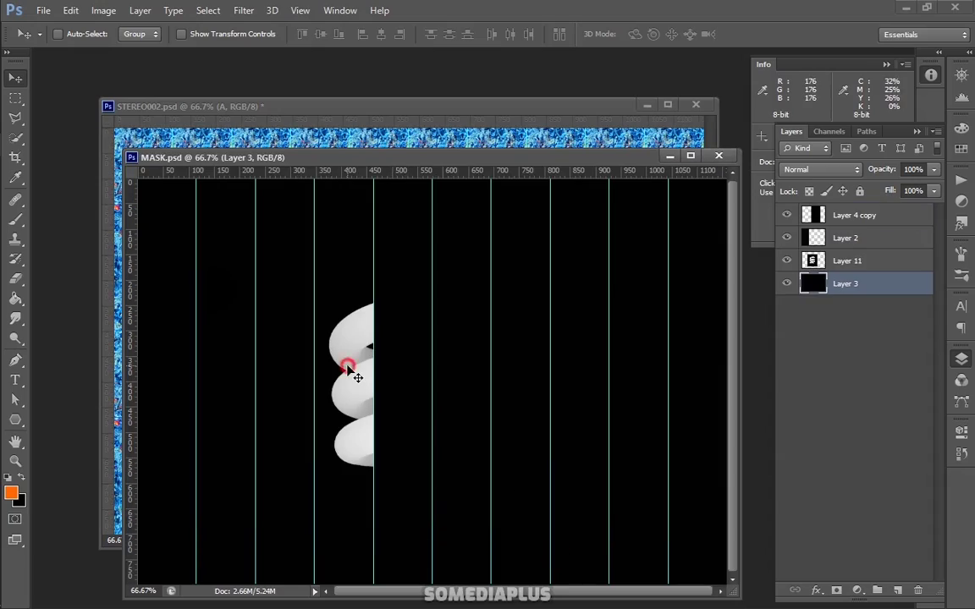
left_click(353, 140)
left_click(244, 10)
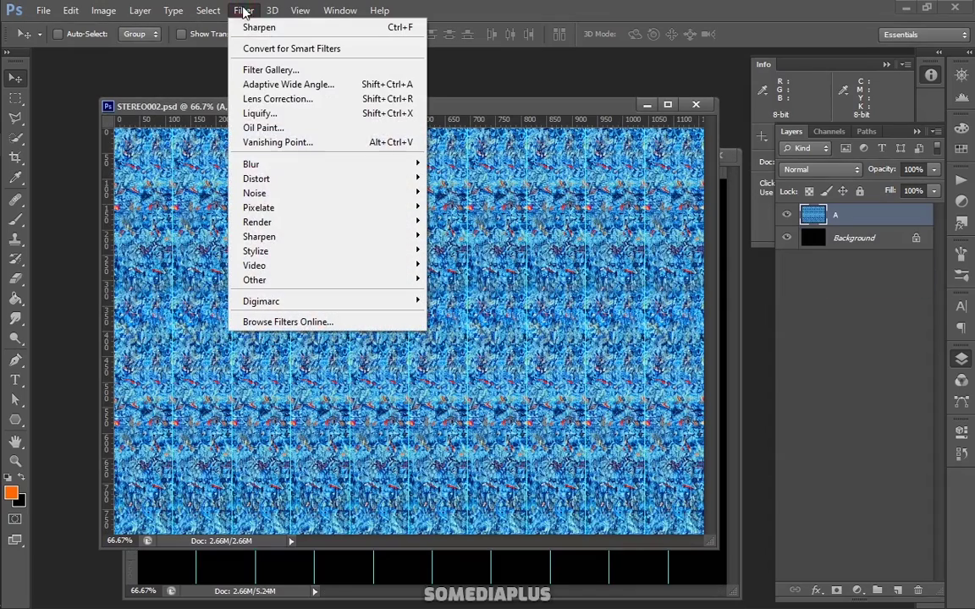
mouse_move(319, 182)
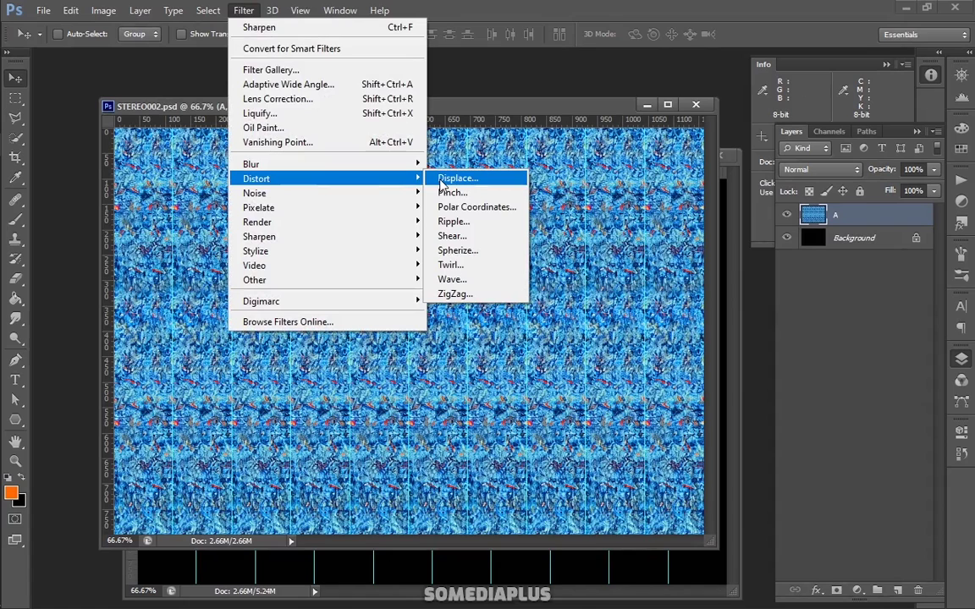
left_click(441, 178)
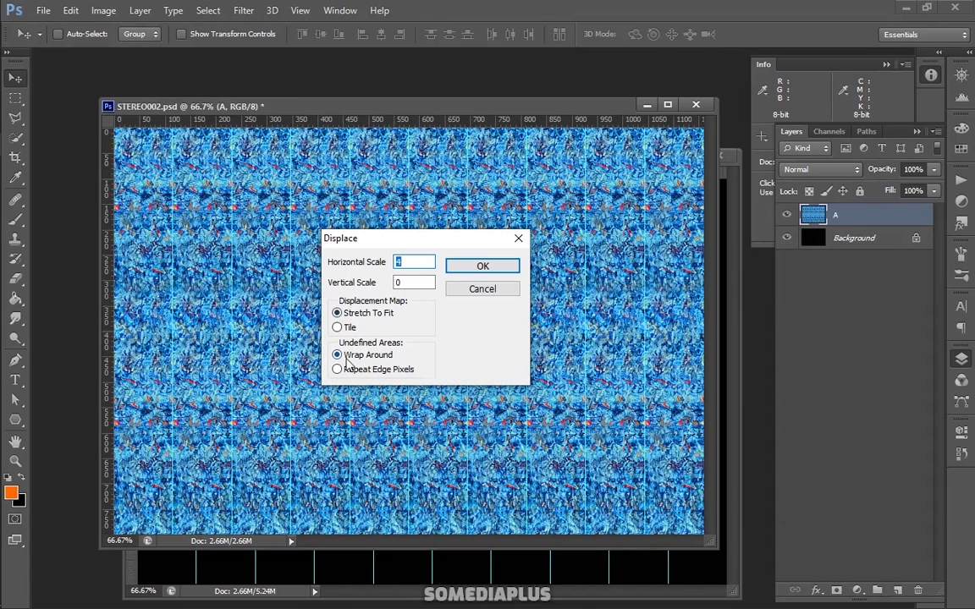
left_click(472, 269)
left_click(186, 187)
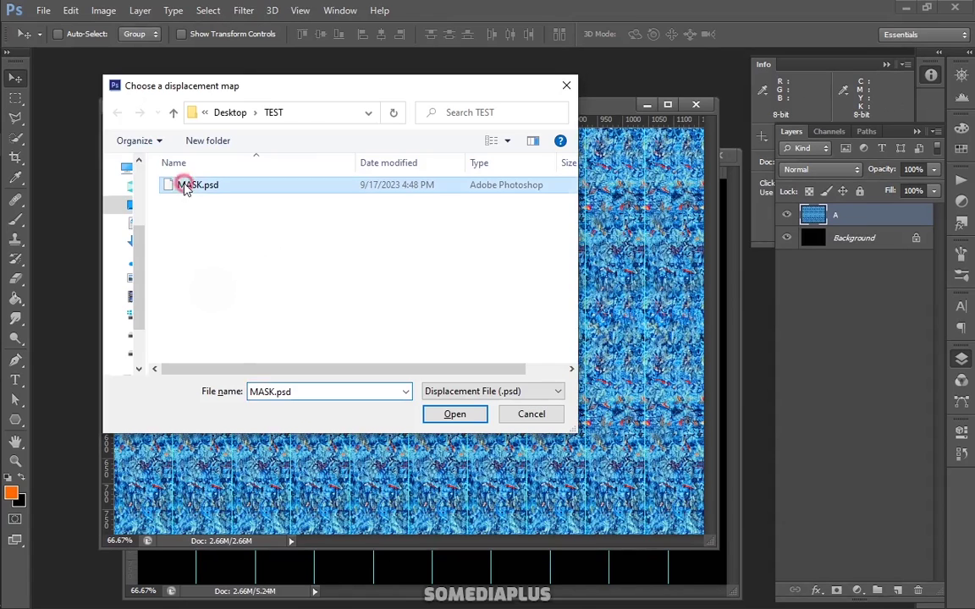
left_click(433, 410)
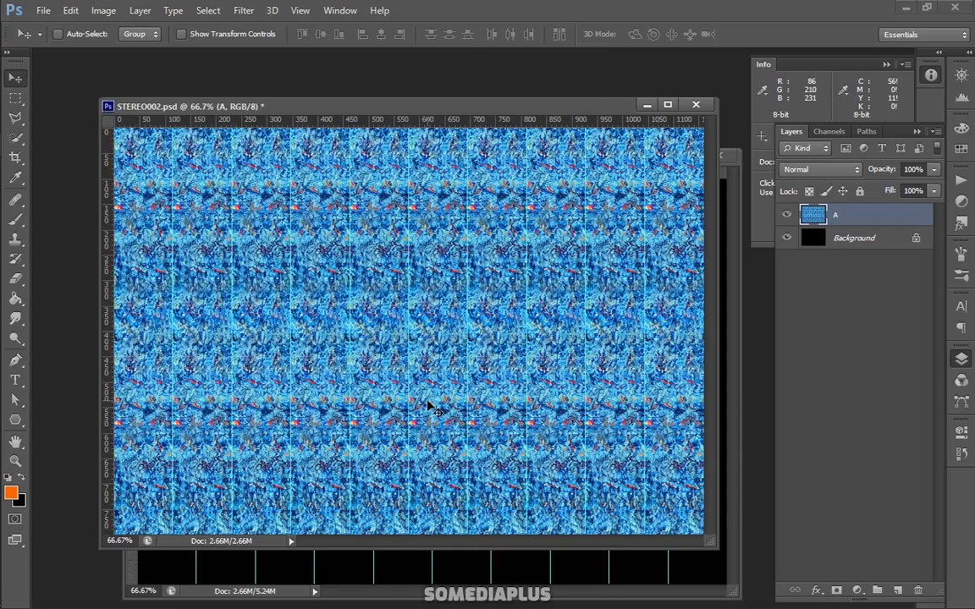
- Select the displaced fourth pattern strip between its guides, over the full canvas height, and copy it to a new layer
key("ctrl+plus")
left_click_drag(484, 542, 435, 542)
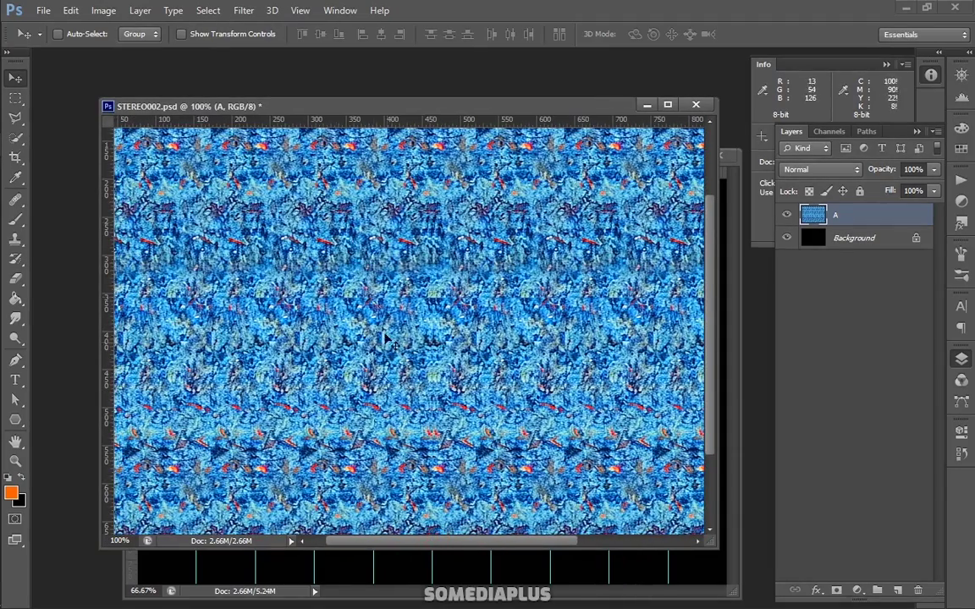
key("ctrl+minus")
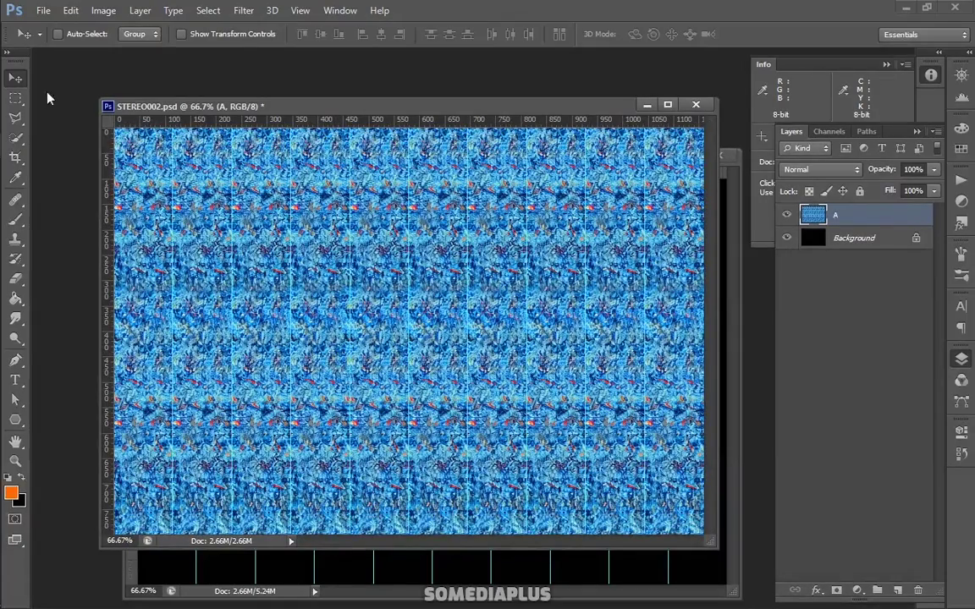
key("m")
key("ctrl+minus")
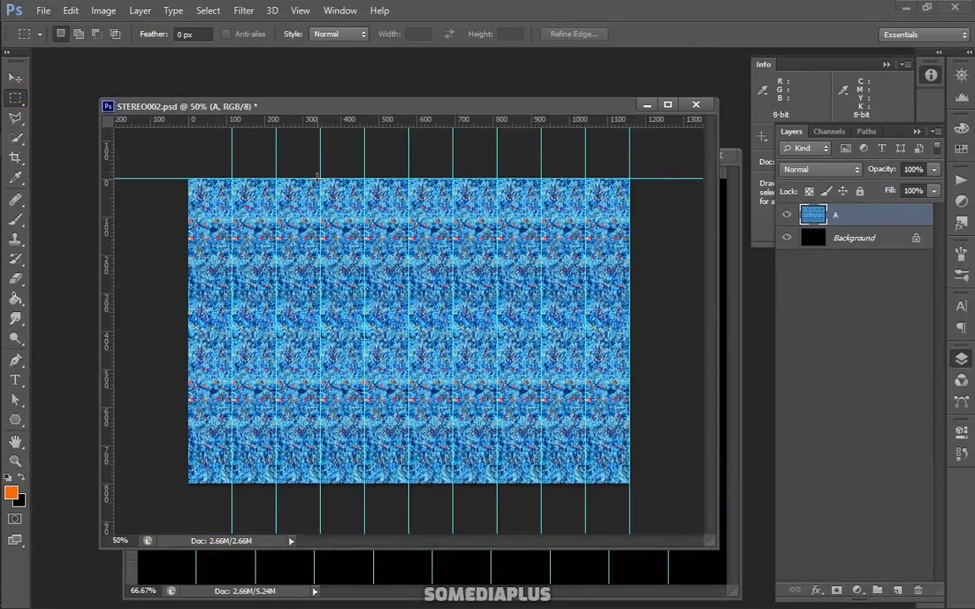
left_click_drag(319, 179, 365, 479)
key("ctrl+j")
key("v")
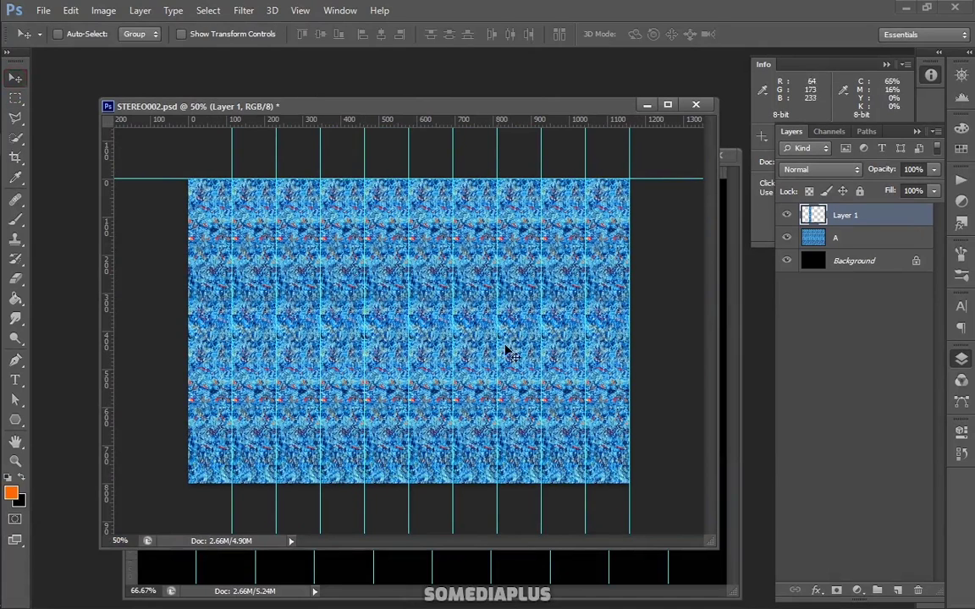
- Move the copied strip one strip width to the right and repeat the transform with five further copies across the remaining strips
key("ctrl+t")
left_click_drag(342, 317, 383, 316)
key("Return")
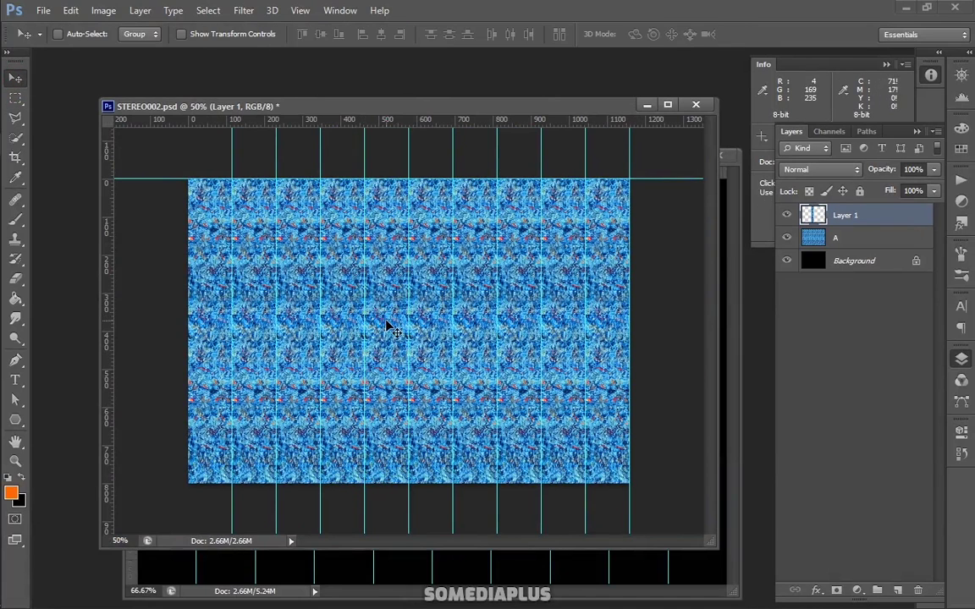
key("ctrl+alt+shift+t")
key("ctrl+alt+shift+t")
key("ctrl+alt+shift+t")
key("ctrl+alt+shift+t")
key("ctrl+alt+shift+t")
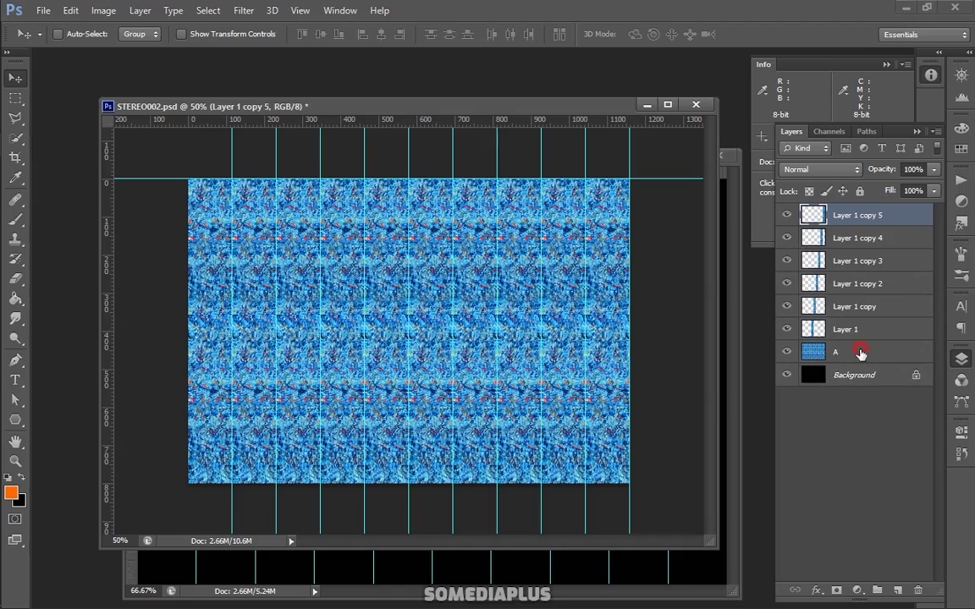
- Merge the six strip layers with layer A and check the pattern with the guides hidden
left_click(860, 353, "shift")
key("ctrl+e")
key("ctrl+plus")
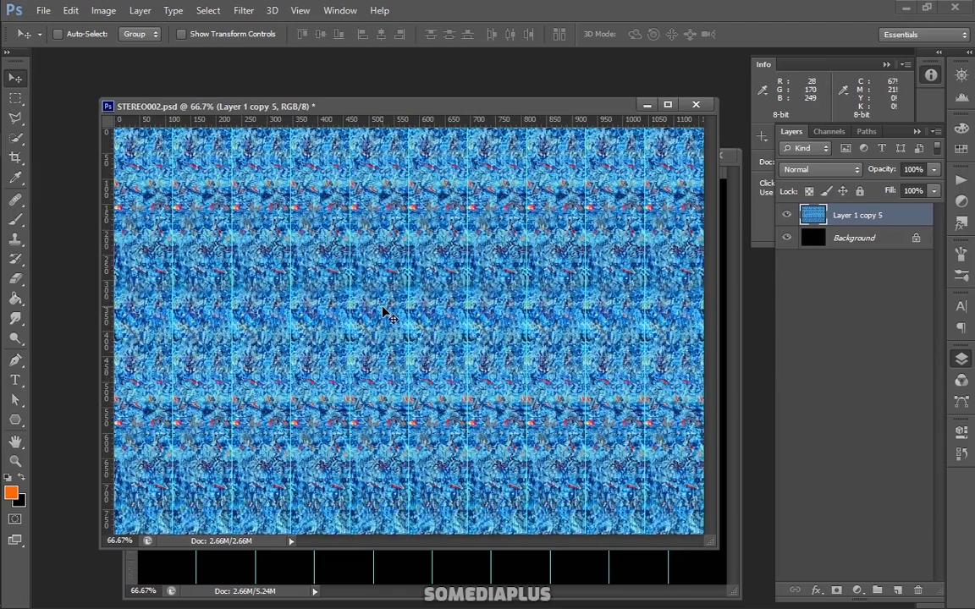
key("ctrl+semicolon")
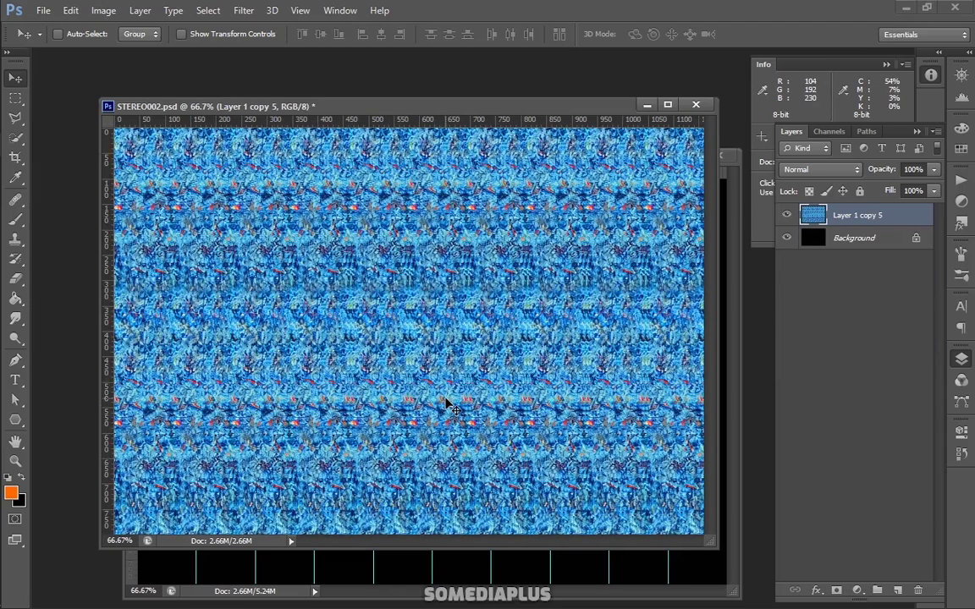
key("ctrl+plus")
key("ctrl+minus")
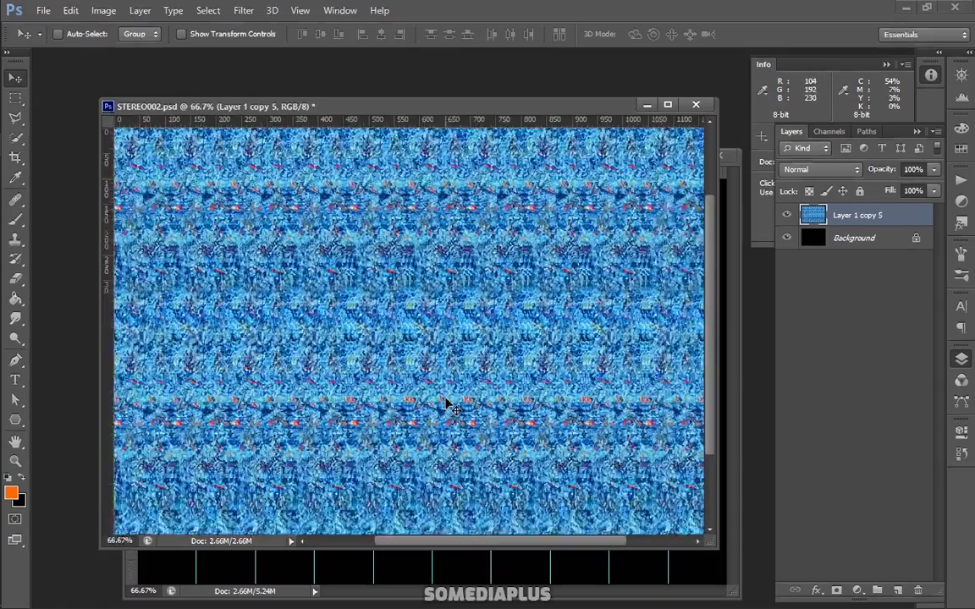
key("ctrl+minus")
key("ctrl+semicolon")
- In MASK.psd, shift Layer 2 and Layer 4 copy 116 px right to frame the spring's second strip, then save the mask over Layer 3
left_click(447, 580)
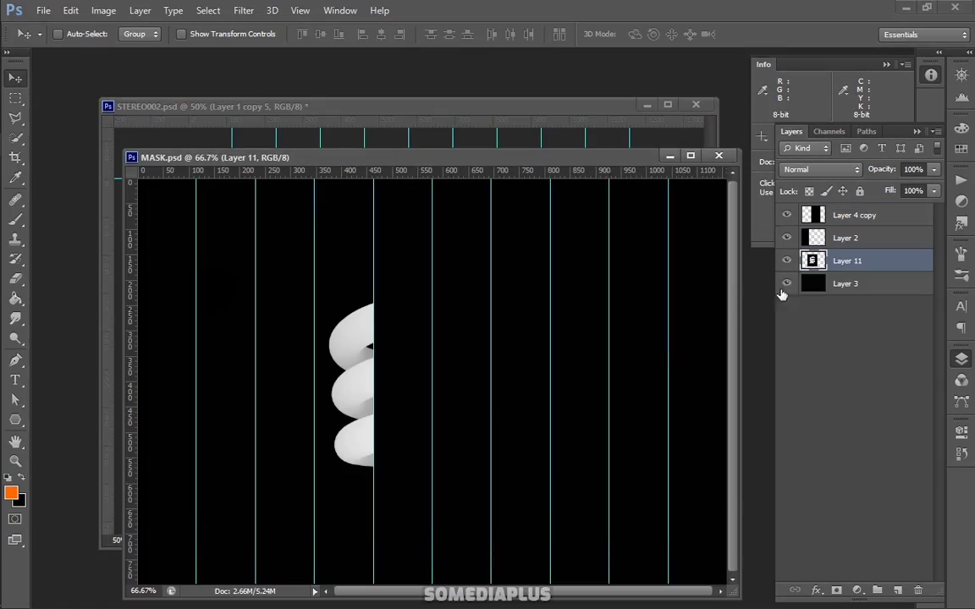
left_click(787, 283)
left_click(802, 238)
left_click_drag(288, 302, 342, 312)
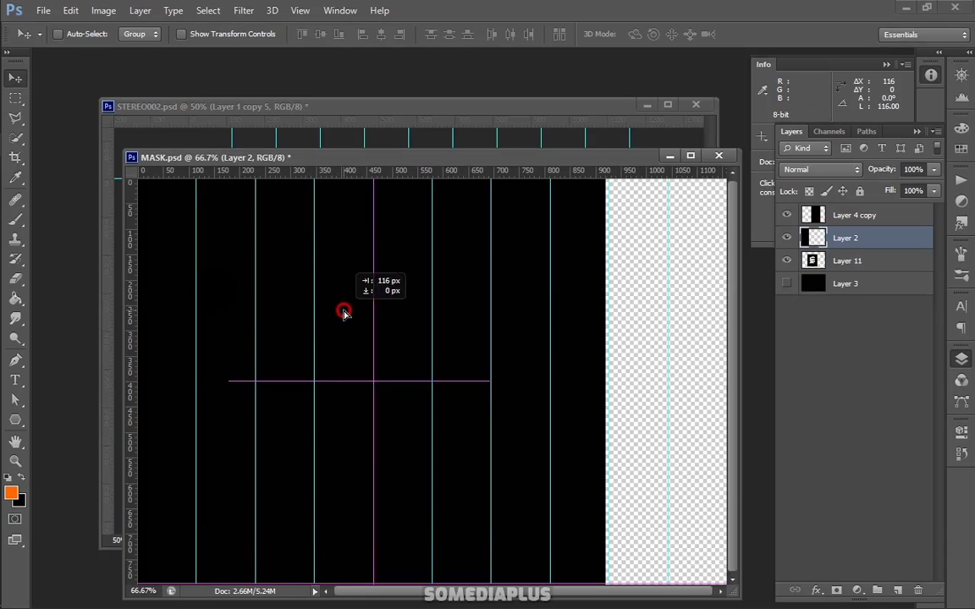
left_click(824, 218)
left_click_drag(424, 270, 473, 277)
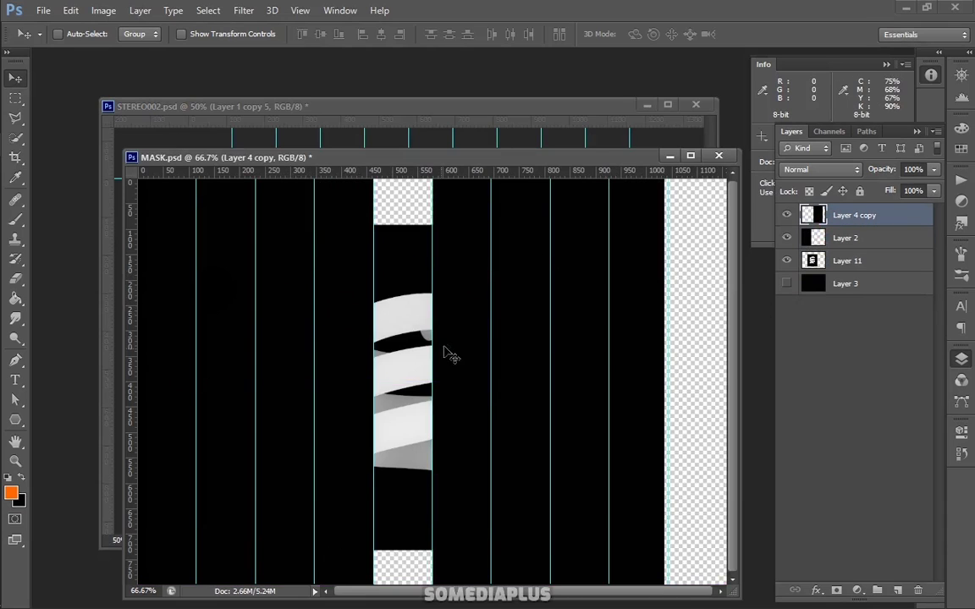
left_click(786, 283)
left_click(43, 11)
- Reapply the last Displace filter to the pattern in STEREO002.psd and check it with the guides hidden
left_click(285, 130)
left_click(244, 11)
left_click(246, 23)
key("ctrl+semicolon")
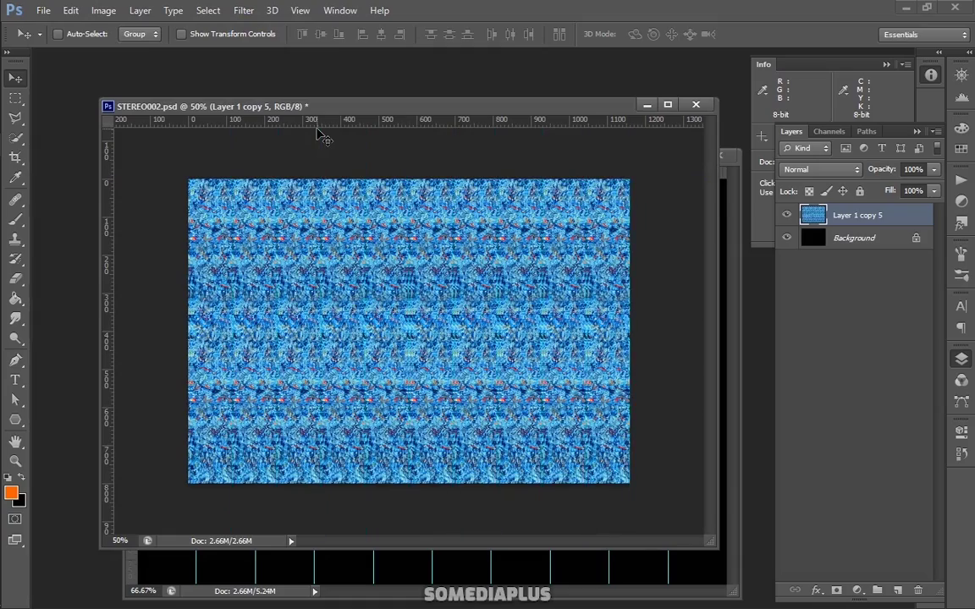
key("ctrl+plus")
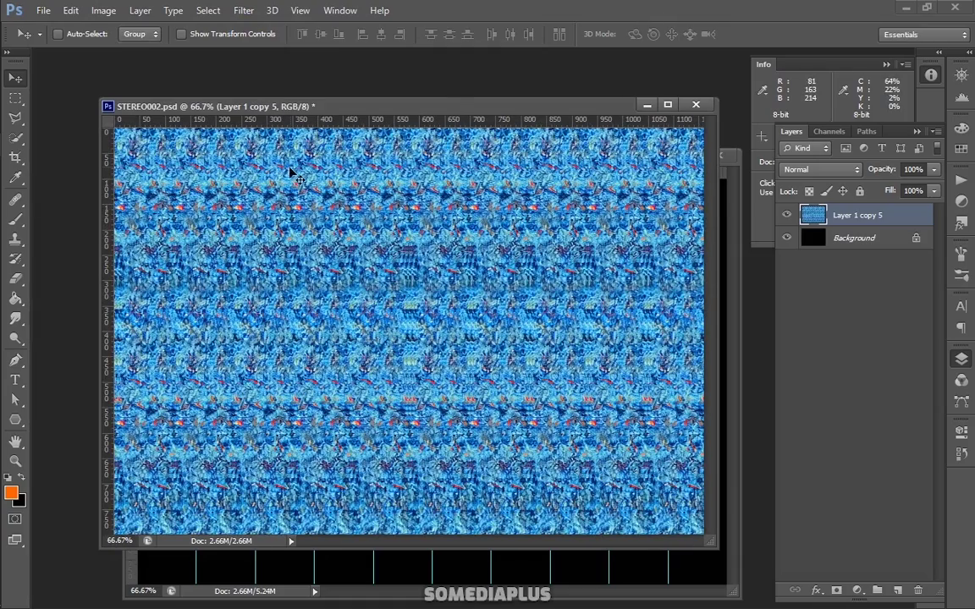
key("ctrl+minus")
key("ctrl+semicolon")
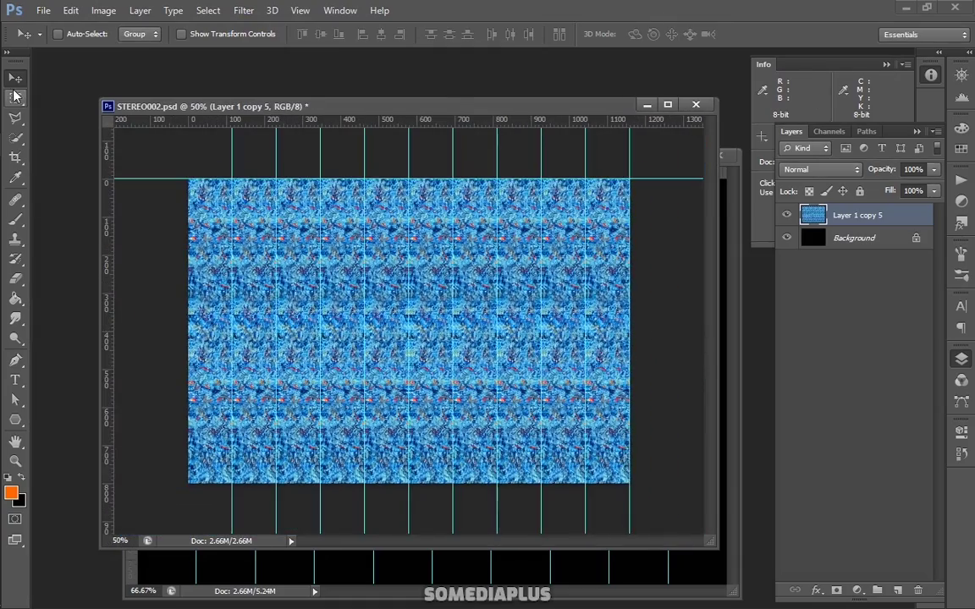
- Copy the displaced fifth pattern strip to a new layer and move it one strip width to the right
key("m")
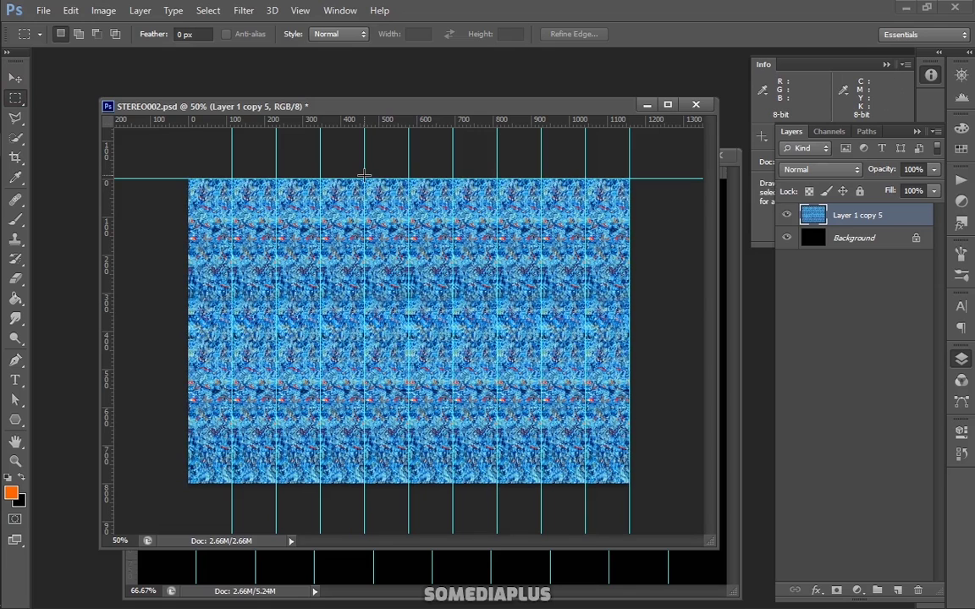
left_click_drag(364, 175, 410, 488)
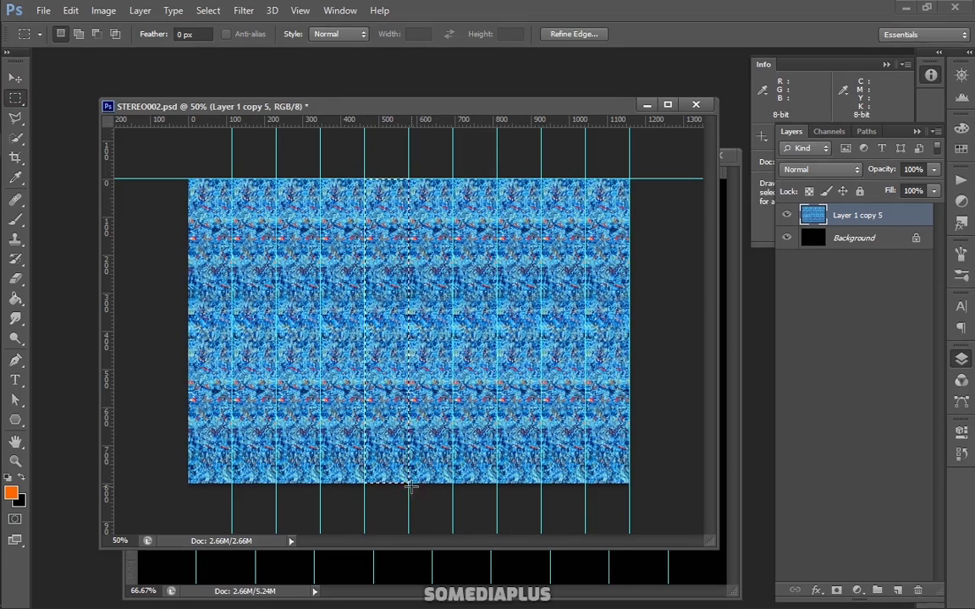
key("ctrl+shift+alt+n")
key("ctrl+t")
left_click_drag(412, 346, 426, 379)
key("Return")
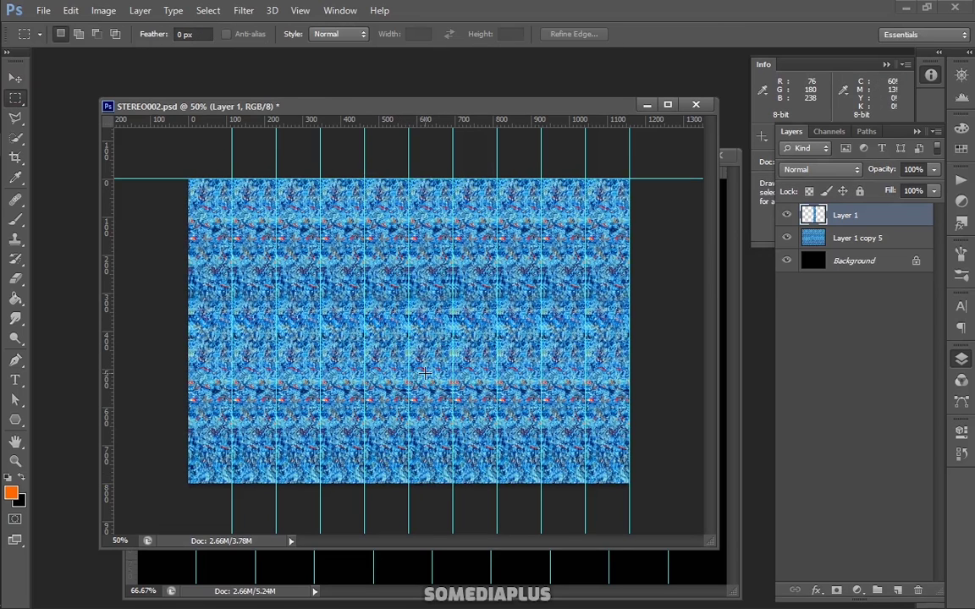
- Repeat the strip with four further copies up to the canvas edge and merge them all with the pattern layer
key("ctrl+j")
key("ctrl+alt+shift+t")
key("ctrl+alt+shift+t")
key("ctrl+alt+shift+t")
key("ctrl+plus")
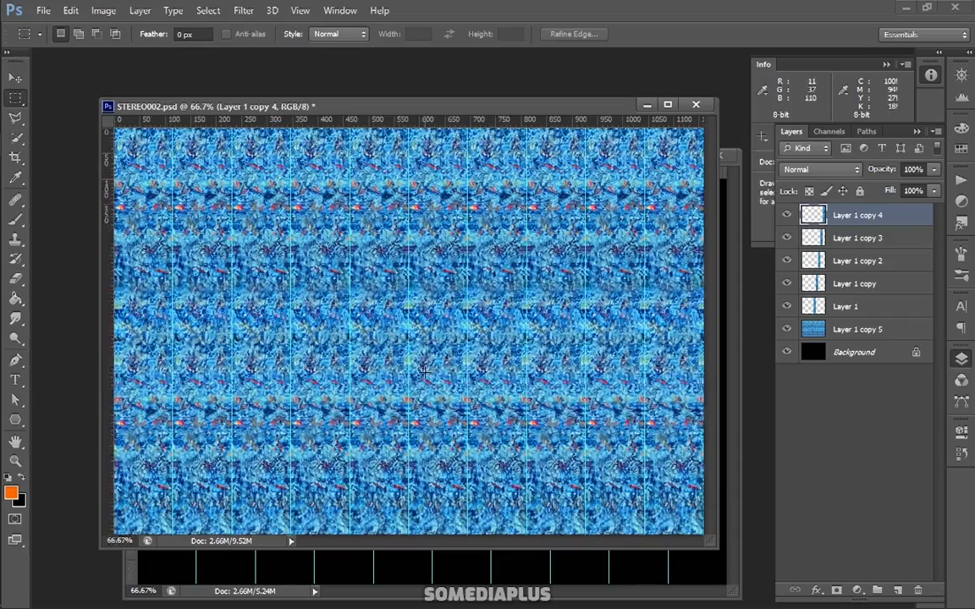
left_click(857, 329, "shift")
key("ctrl+e")
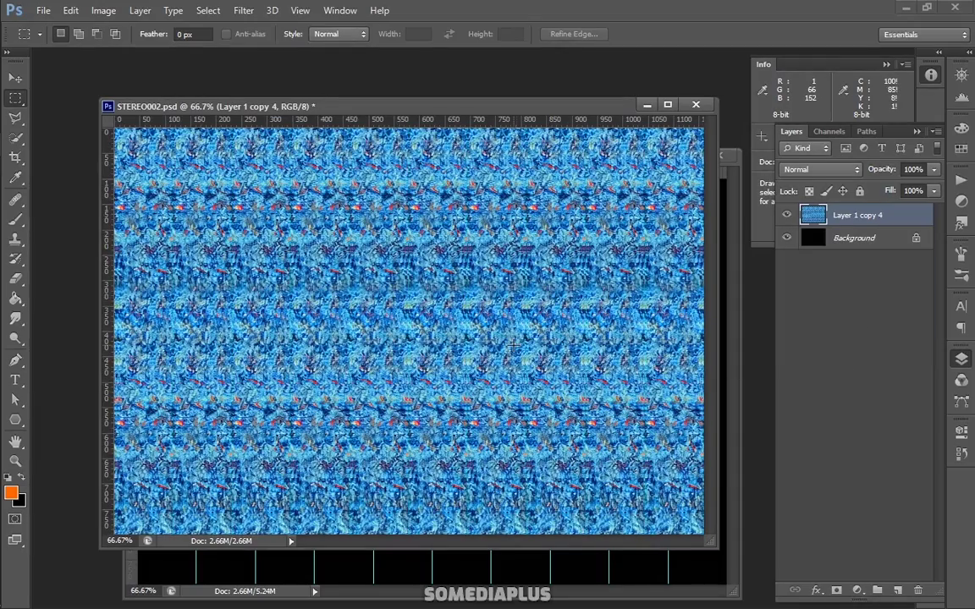
key("ctrl+minus")
key("ctrl+semicolon")
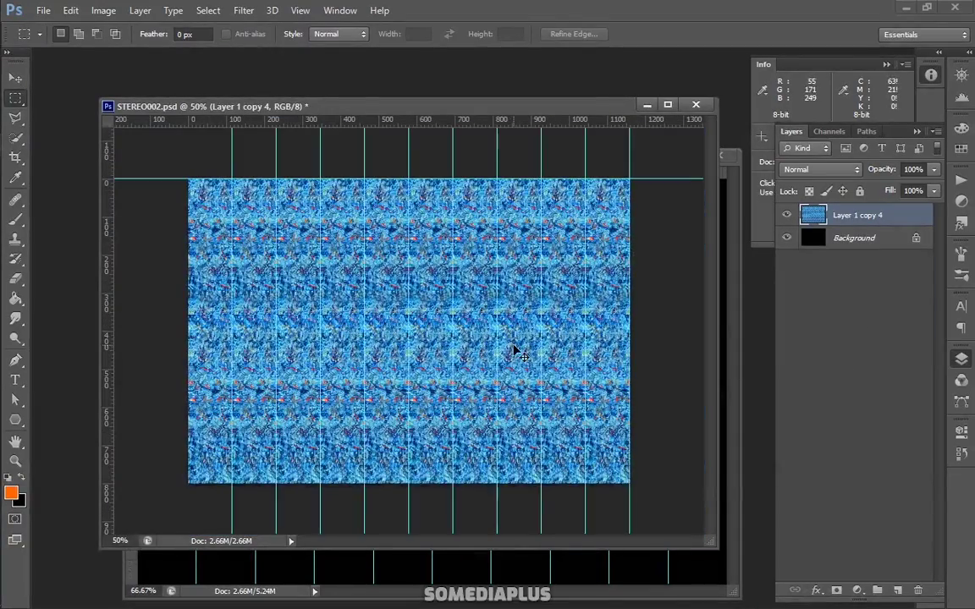
- Shift Layer 4 copy and Layer 2 another 116 px right in MASK.psd to frame the spring's last strip, and save the mask
left_click(414, 572)
left_click(786, 288)
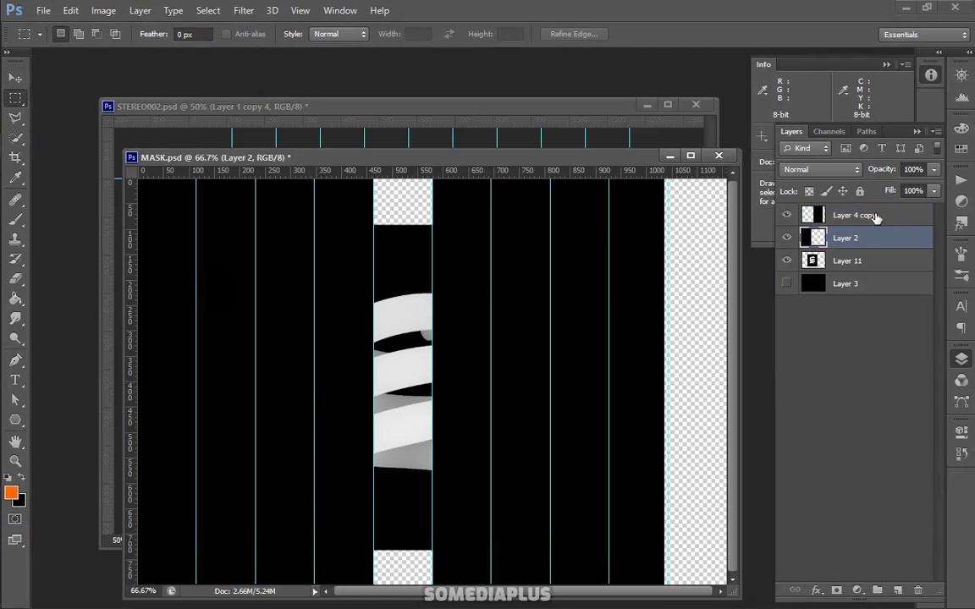
key("v")
left_click_drag(457, 254, 516, 259)
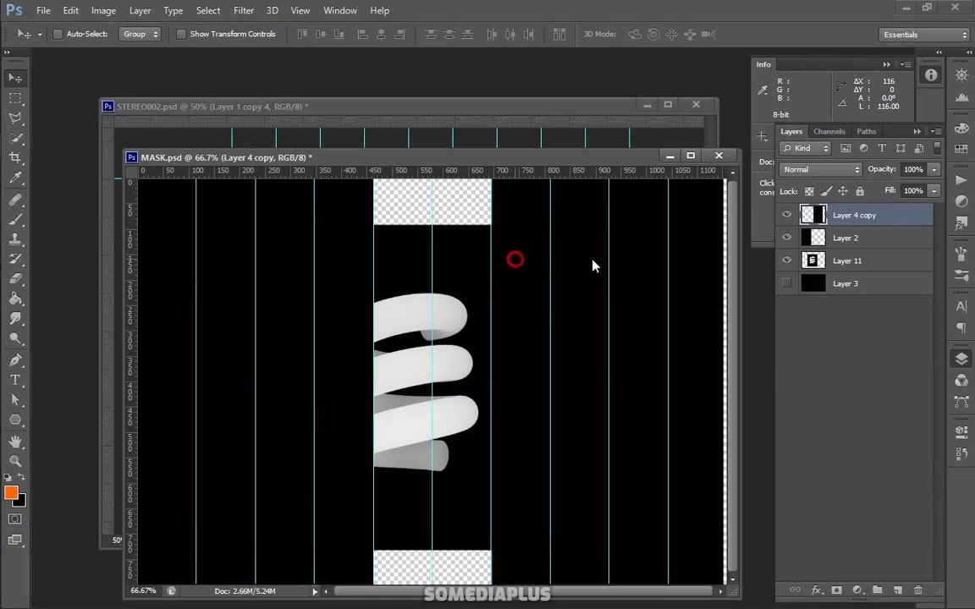
left_click(858, 235)
left_click_drag(373, 287, 415, 291)
left_click(785, 285)
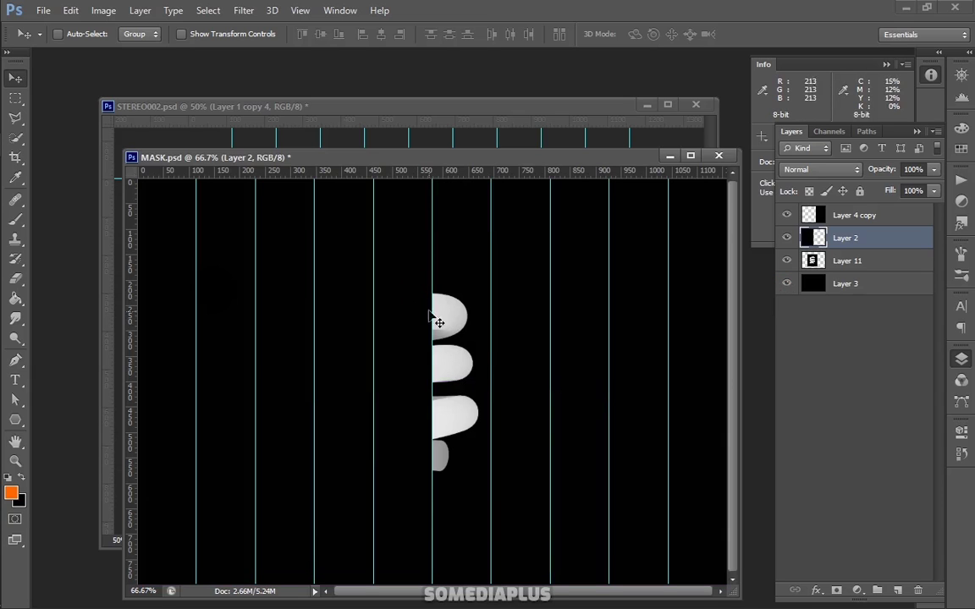
left_click(43, 12)
left_click(152, 176)
left_click(366, 124)
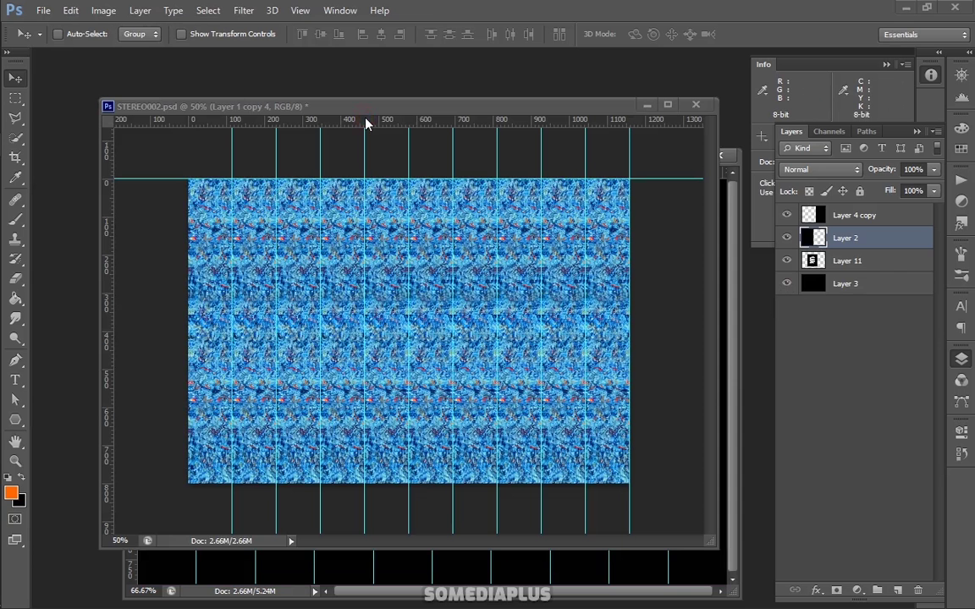
- Reapply the last Displace filter to the pattern layer in STEREO002.psd, using the updated mask
left_click(249, 11)
left_click(369, 30)
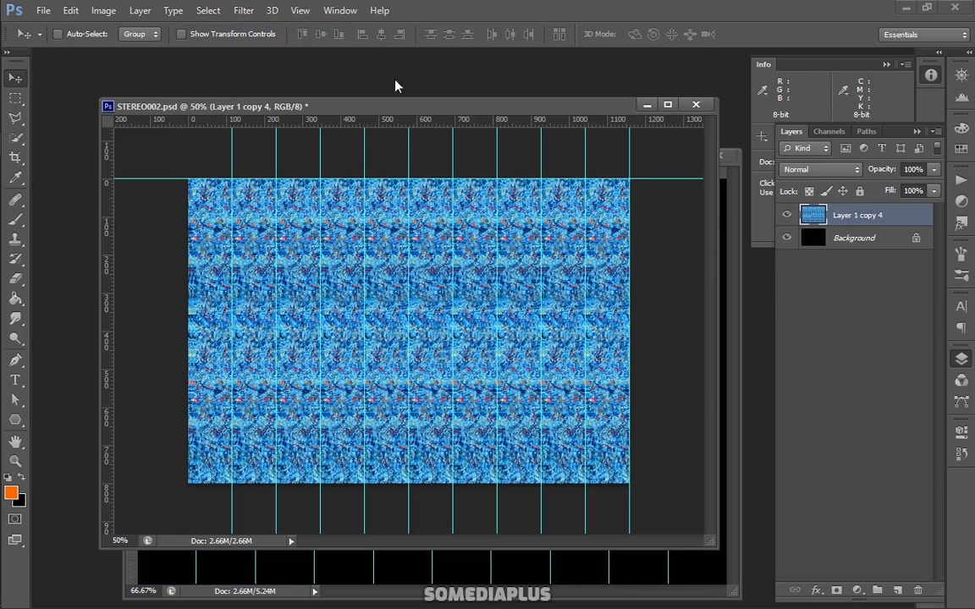
key("ctrl+Tab")
key("ctrl+Tab")
- Copy the displaced sixth pattern strip to a new layer and move it one strip width to the right
left_click(16, 98)
key("ctrl+z")
left_click_drag(410, 161, 453, 542)
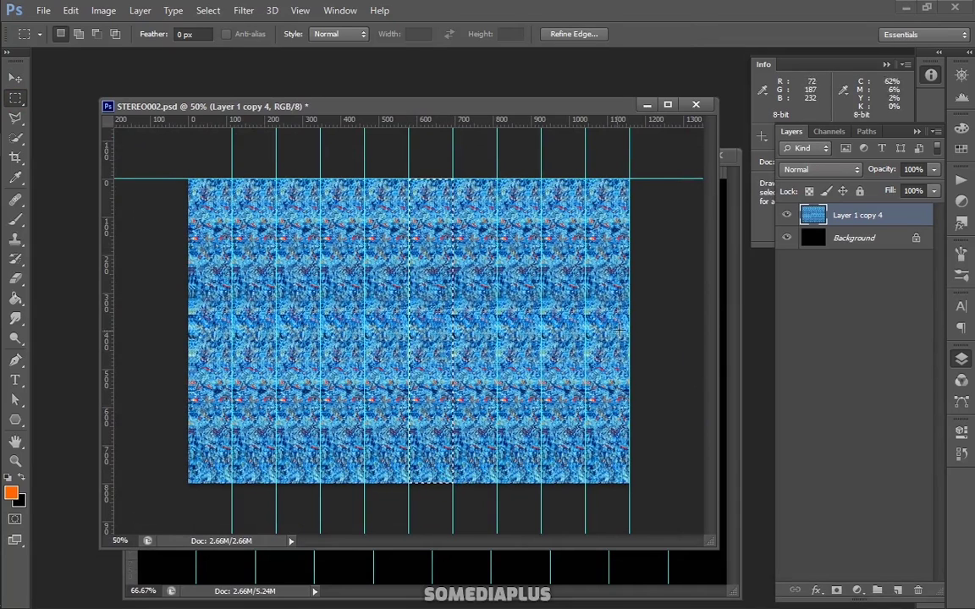
key("ctrl+j")
key("ctrl+t")
left_click_drag(450, 269, 471, 278)
key("Return")
- Repeat the strip with three further copies up to the canvas edge and merge them all with the pattern layer
key("ctrl+j")
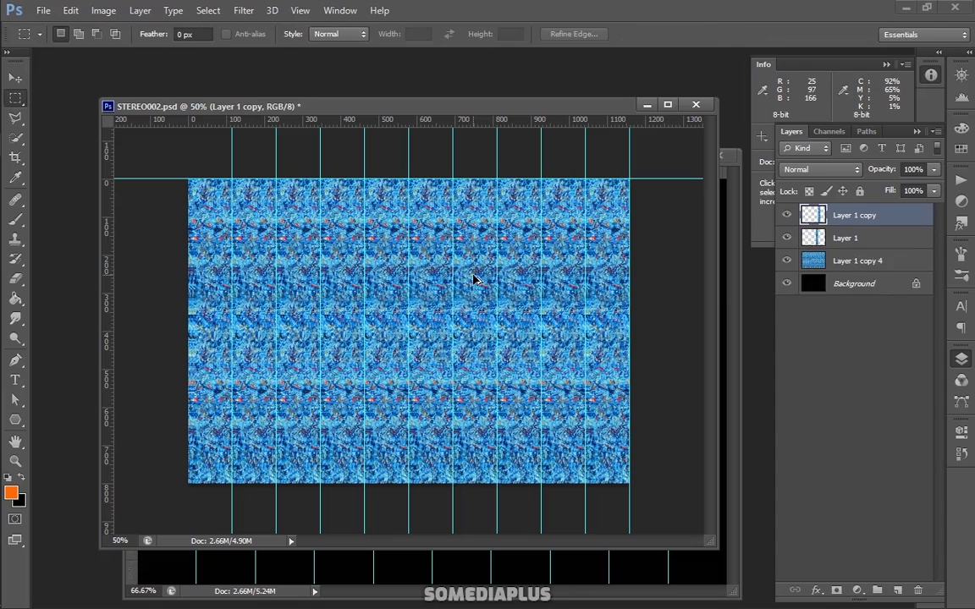
key("ctrl+j")
key("ctrl+j")
left_click(859, 308, "shift")
key("ctrl+e")
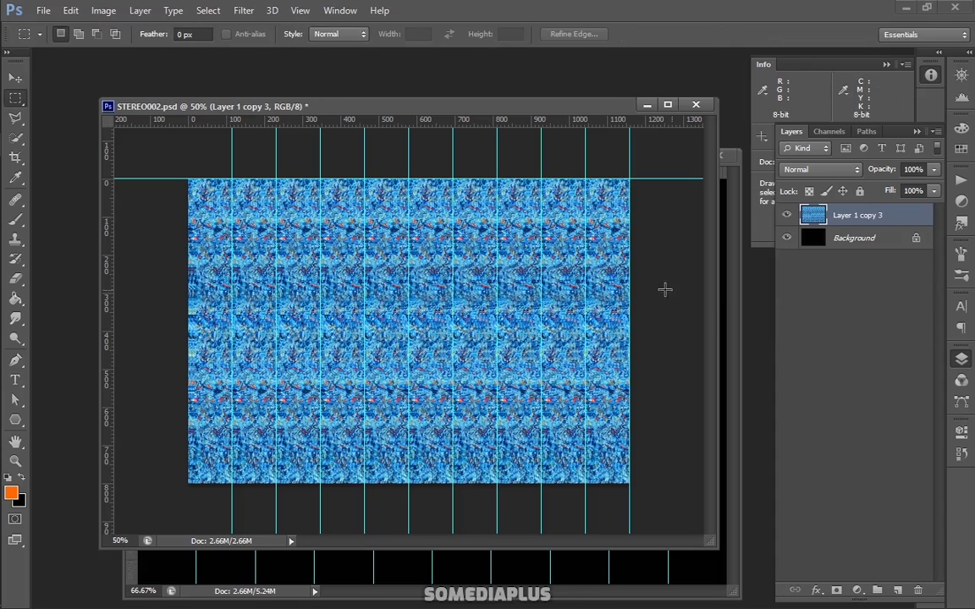
- Hide the guides and examine the finished spring stereogram at 100% zoom in a maximized window
key("ctrl+semicolon")
key("ctrl+plus")
key("ctrl+plus")
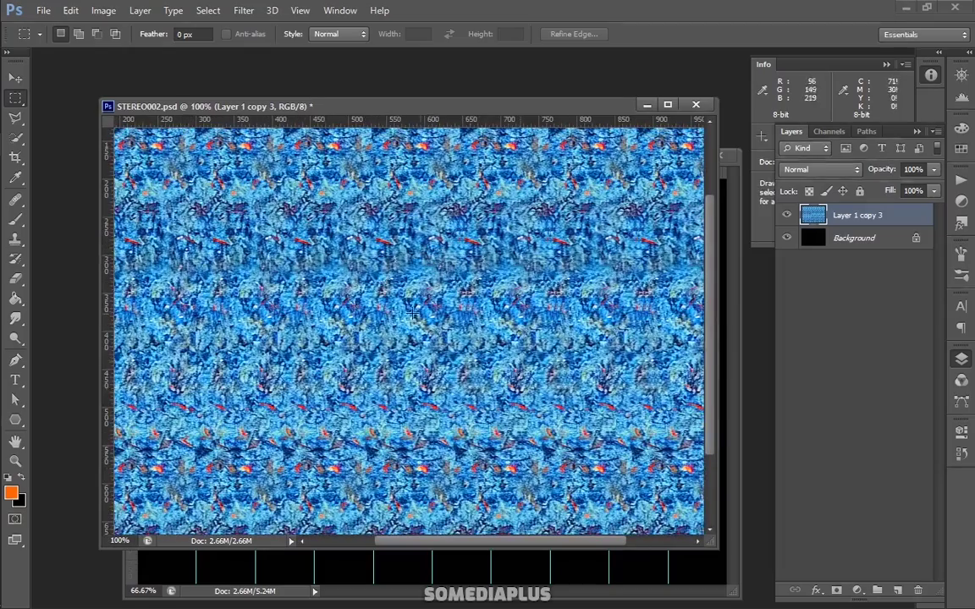
left_click_drag(493, 542, 453, 544)
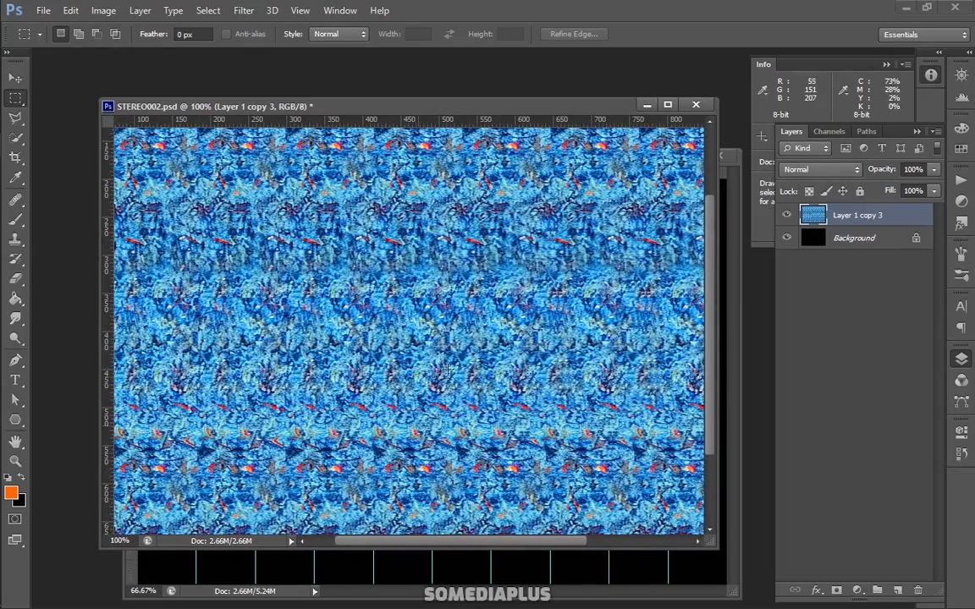
left_click(668, 105)
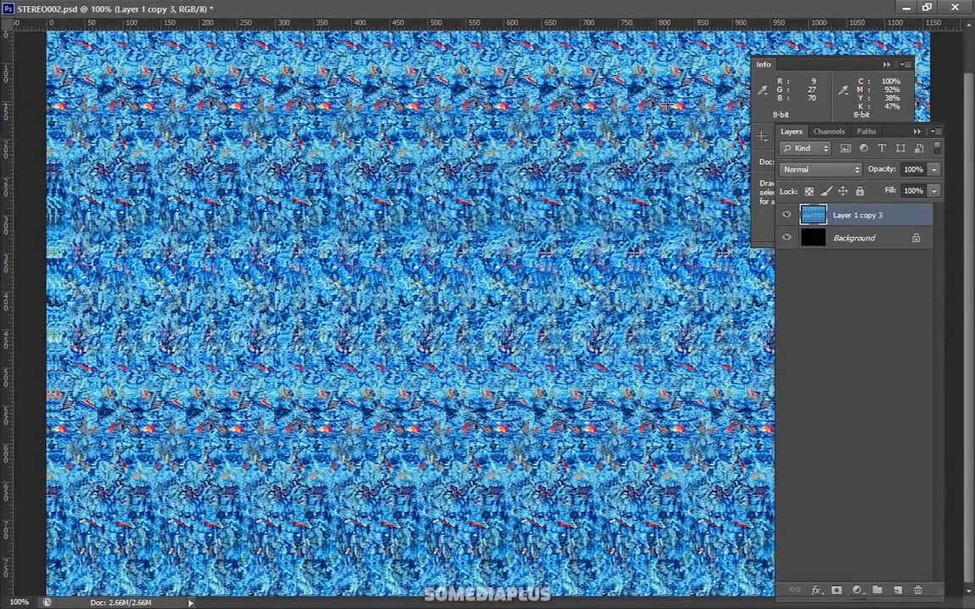
left_click(927, 7)
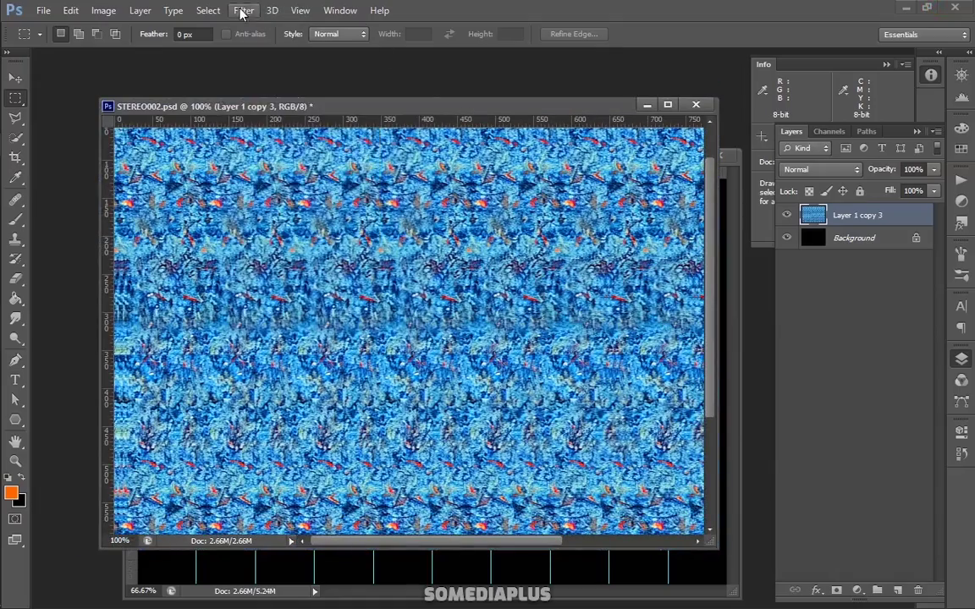
- Apply the Sharpen filter to the merged pattern layer and view the stereogram in full-screen mode
left_click(244, 10)
left_click(415, 228)
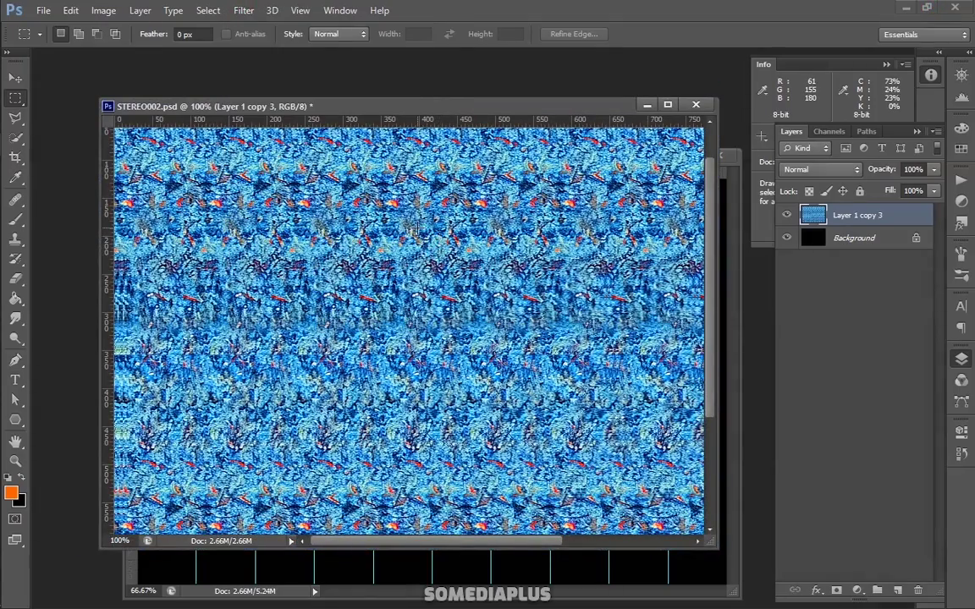
key("f")
key("f")
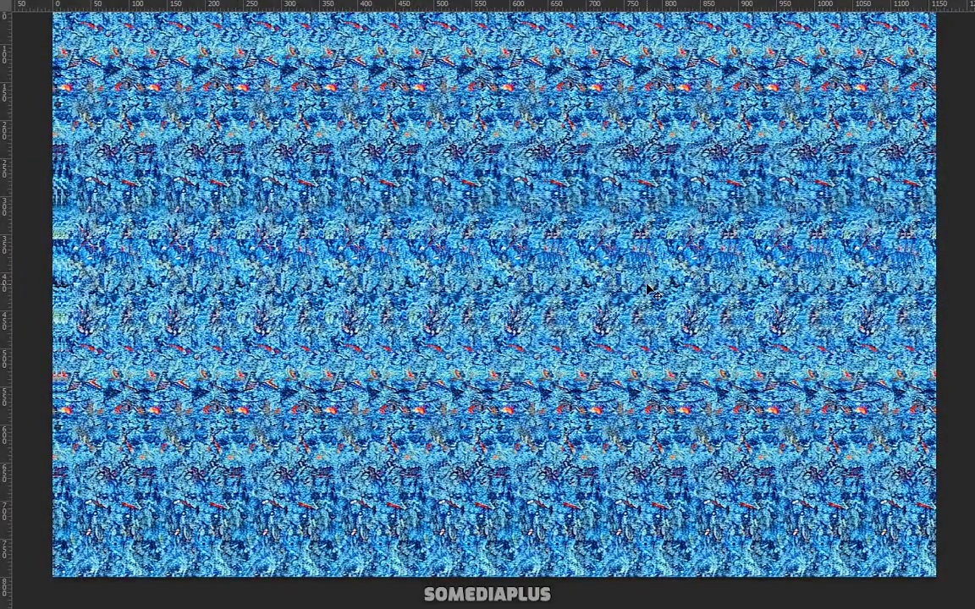
key("f")
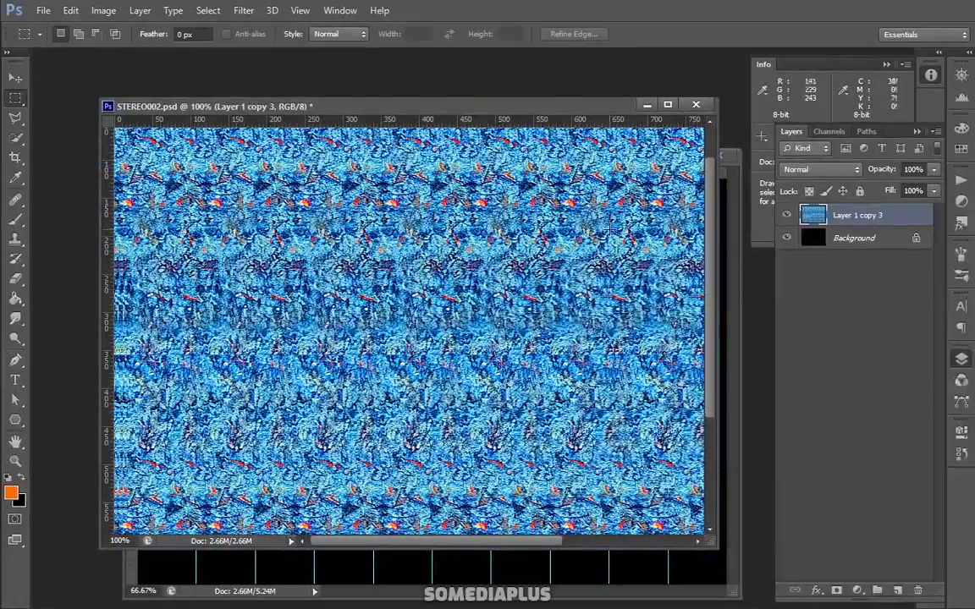
- Try a Hue/Saturation adjustment layer with hue +99, saturation -5 and lightness -1 over the pattern, and delete it
left_click(855, 591)
left_click(882, 409)
left_click_drag(834, 442, 894, 454)
left_click_drag(783, 480, 830, 502)
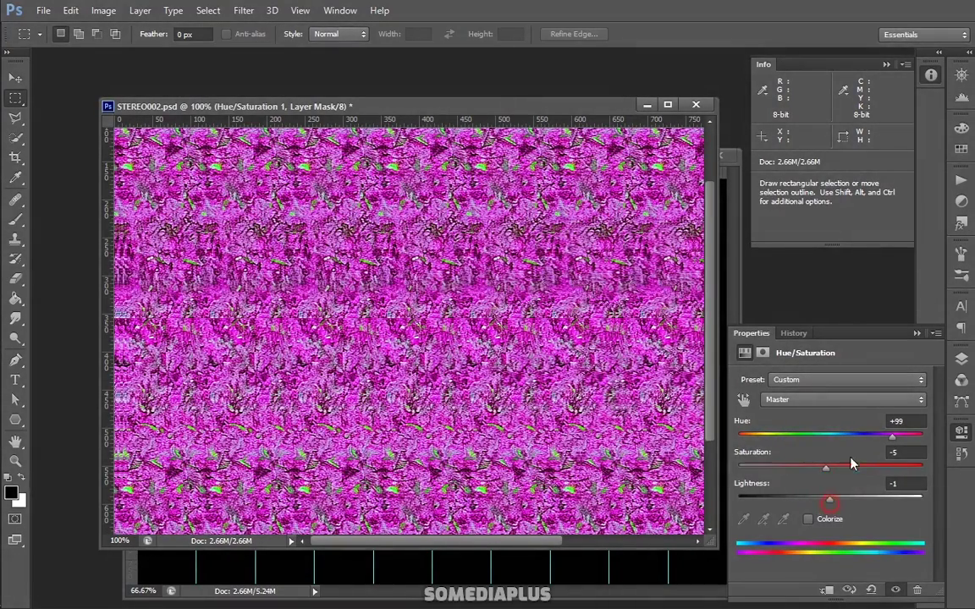
key("F7")
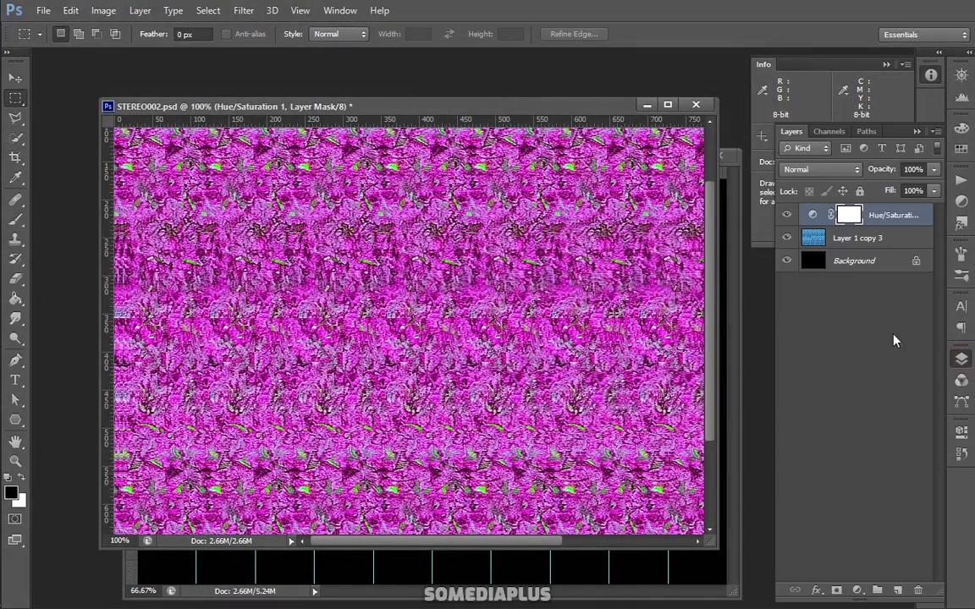
left_click(917, 589)
left_click(440, 250)
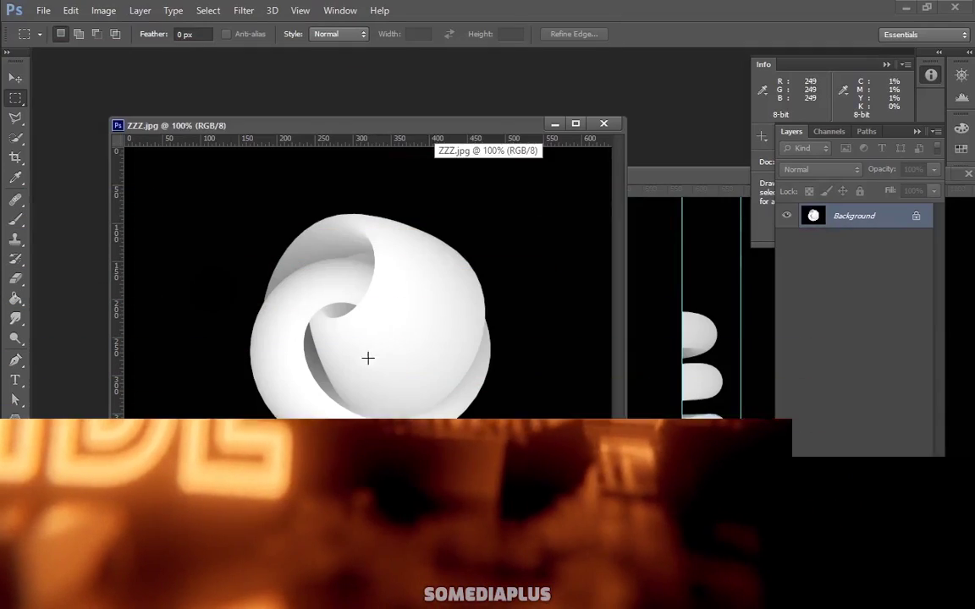
- Copy the white twisted shape from ZZZ.jpg into MASK.psd, place it near the canvas center, and close ZZZ.jpg
left_click(15, 77)
left_click_drag(370, 321, 616, 349)
left_click_drag(677, 383, 677, 393)
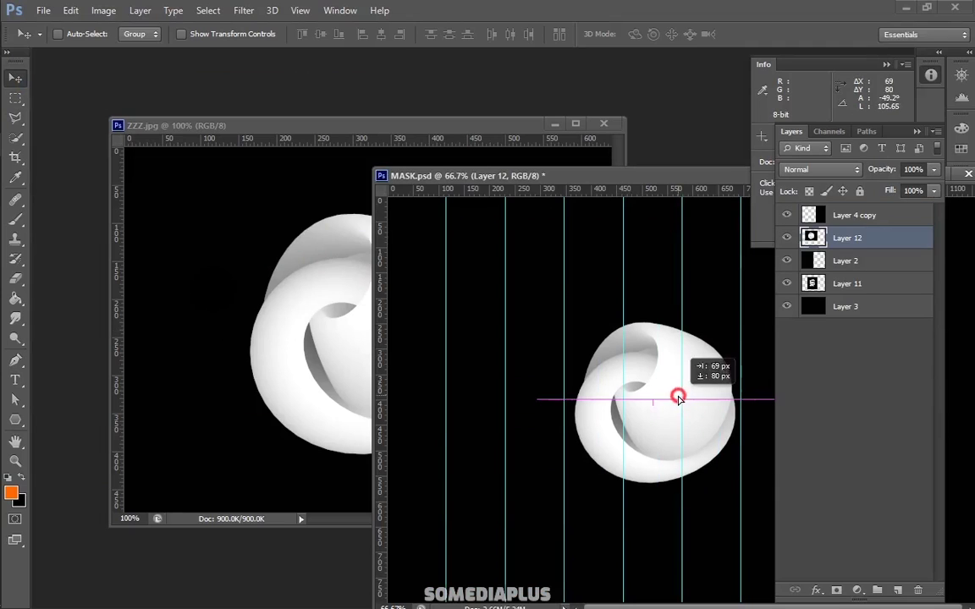
left_click(603, 123)
left_click_drag(604, 181, 371, 142)
- With the black layers hidden, place Layer 12 directly below Layer 2 in MASK.psd and delete the spring's Layer 11
left_click(788, 308)
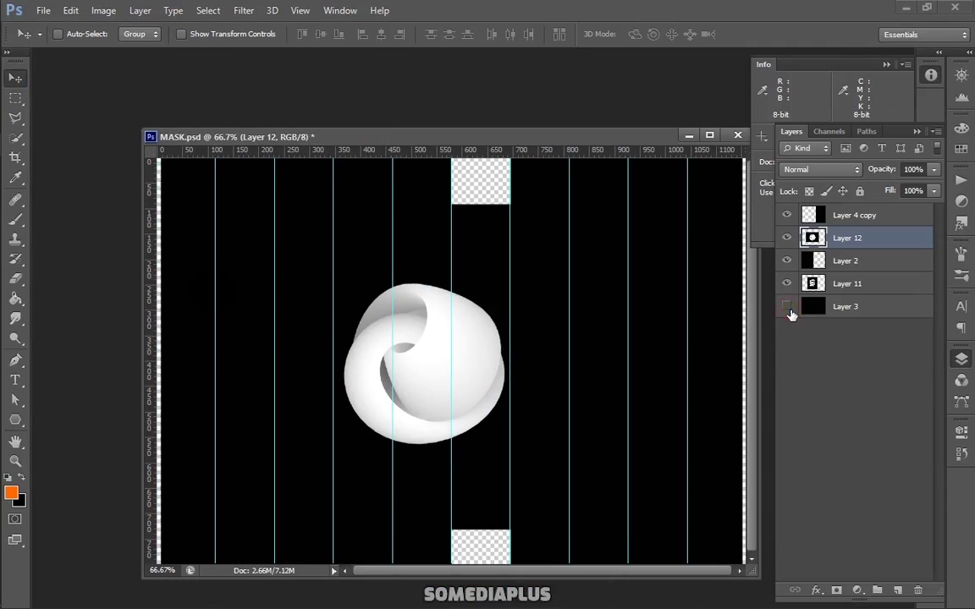
left_click(787, 261)
left_click(787, 215)
left_click_drag(827, 238, 836, 267)
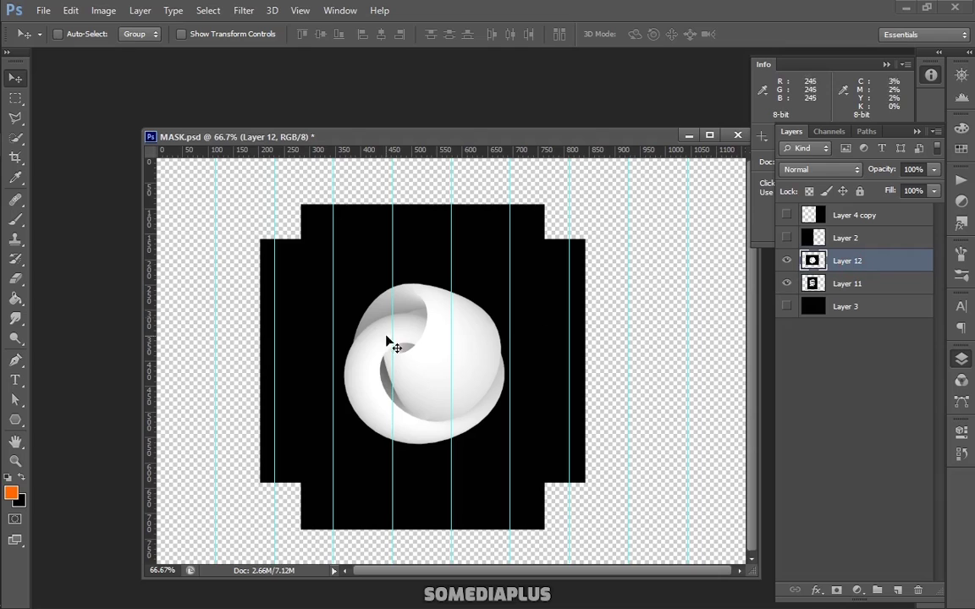
left_click(853, 286)
key("Delete")
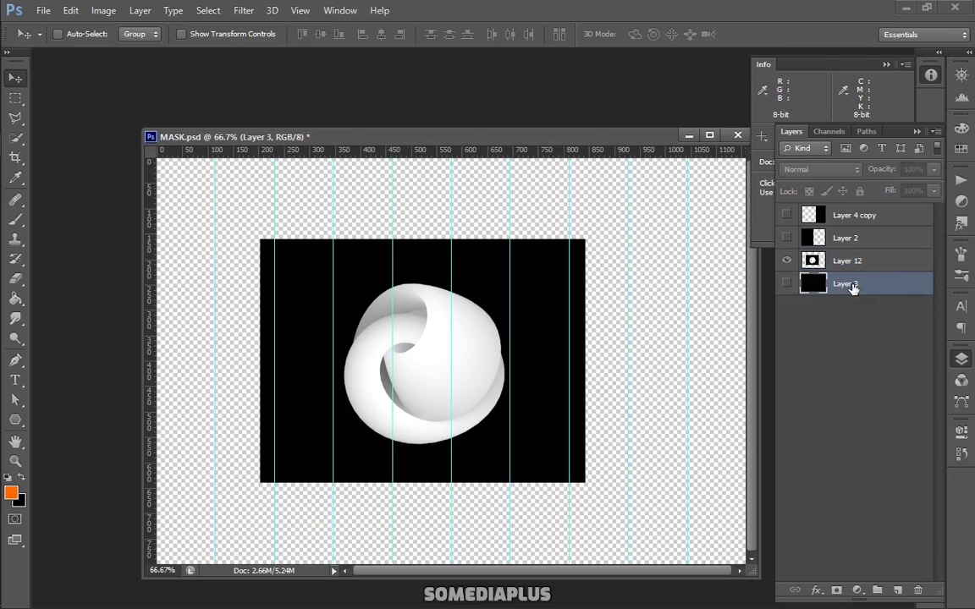
- Show Layer 4 copy and move it two strip widths left so it starts at the fourth strip's right edge
left_click(786, 284)
left_click(788, 238)
left_click(787, 238)
left_click(787, 284)
left_click(788, 215)
left_click(845, 215)
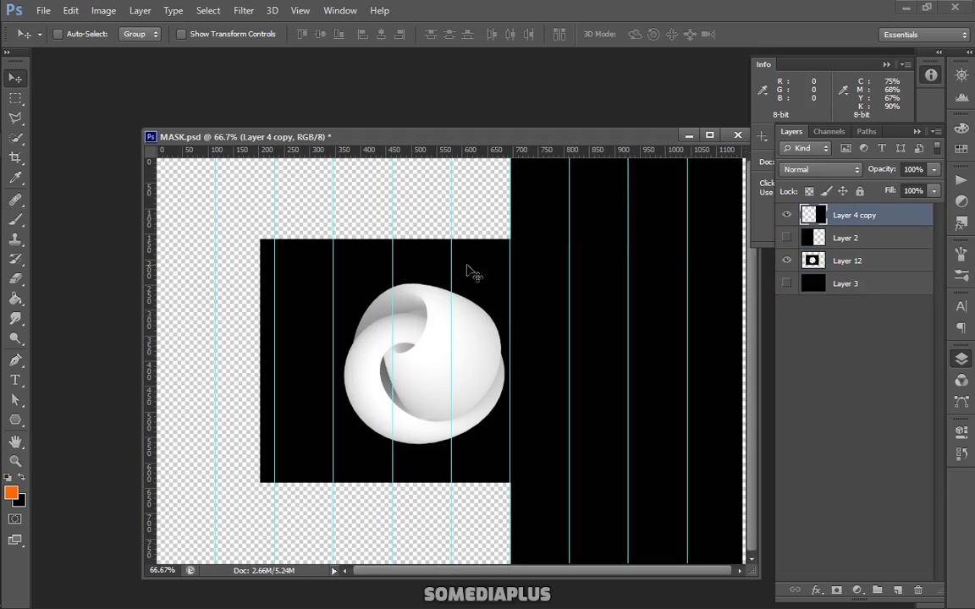
left_click_drag(505, 280, 415, 276)
- Show Layer 2, move it left so only the fourth strip stays uncovered, and show the black Layer 3
left_click(810, 240)
left_click(784, 240)
left_click_drag(342, 301, 324, 303)
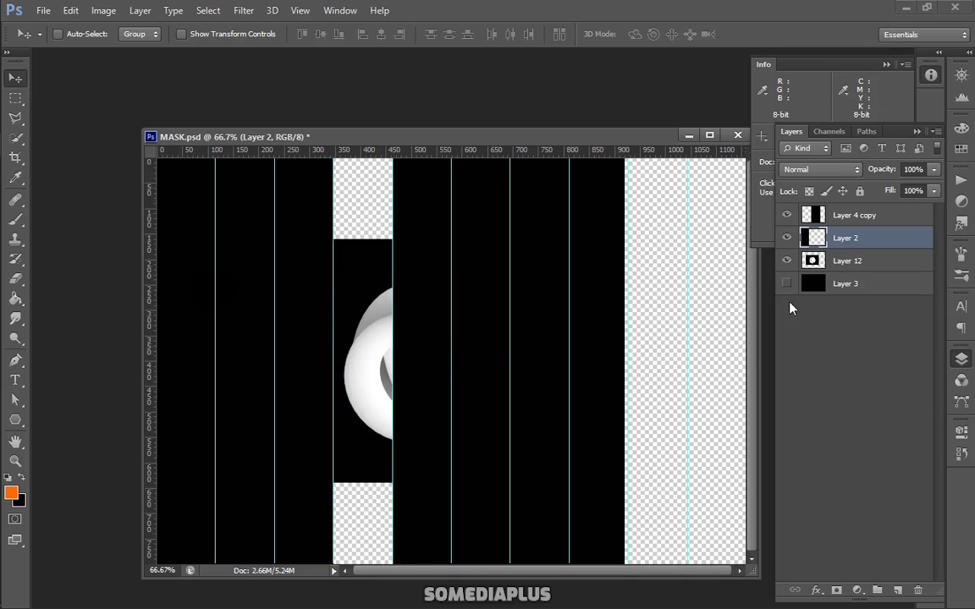
left_click(786, 283)
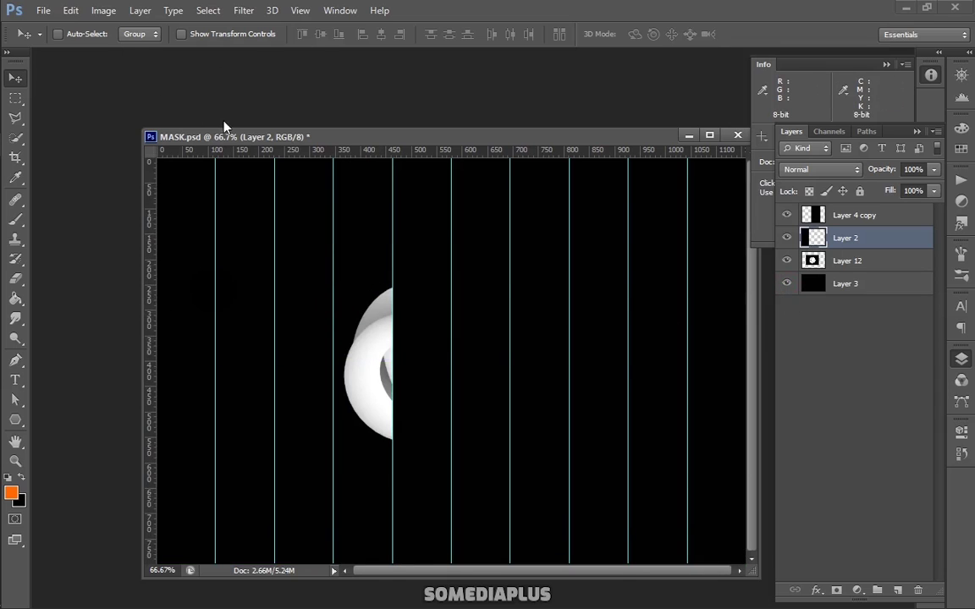
- Save the mask over the existing MASK.psd with Maximize Compatibility on
key("ctrl+shift+s")
left_click(679, 317)
left_click(438, 245)
left_click(652, 351)
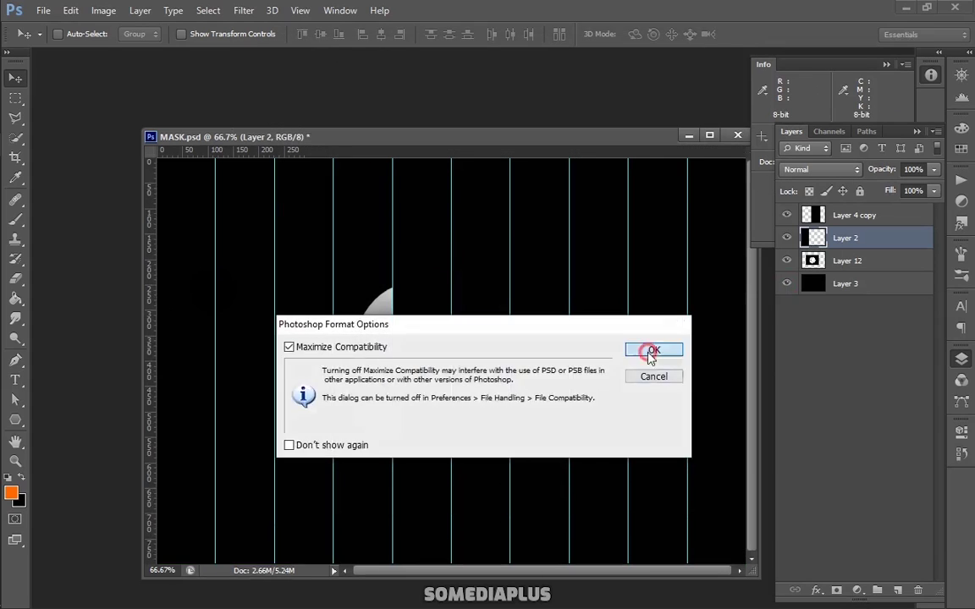
- Arrange the MASK.psd and floral STEREO002.psd windows, leaving the floral pattern in front
left_click_drag(440, 139, 439, 239)
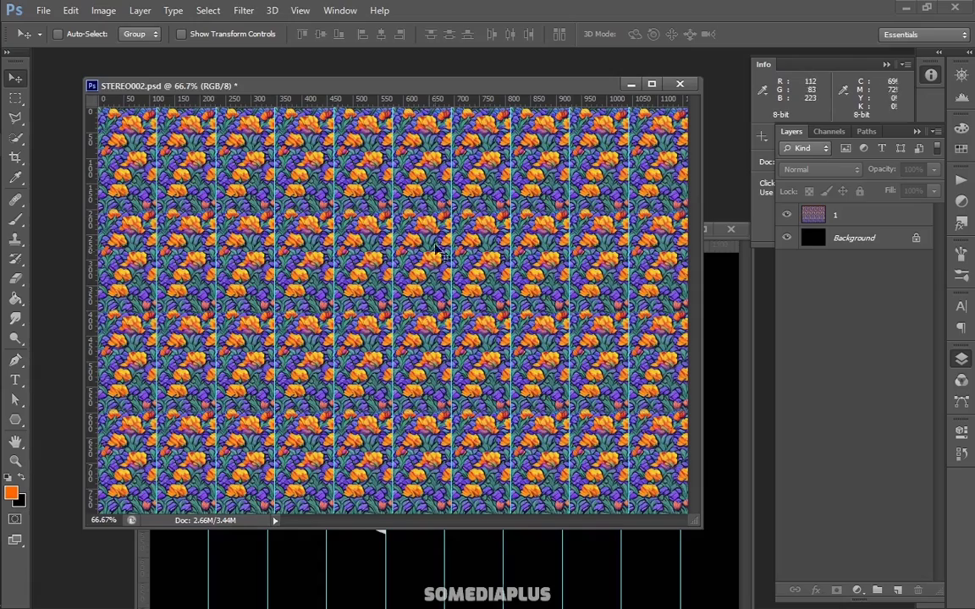
left_click_drag(436, 87, 466, 102)
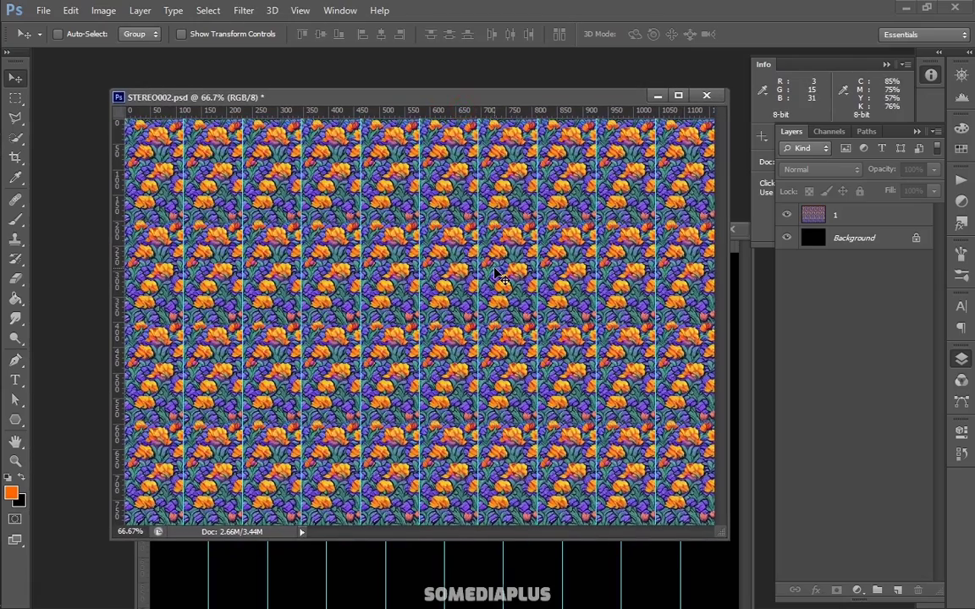
left_click(483, 546)
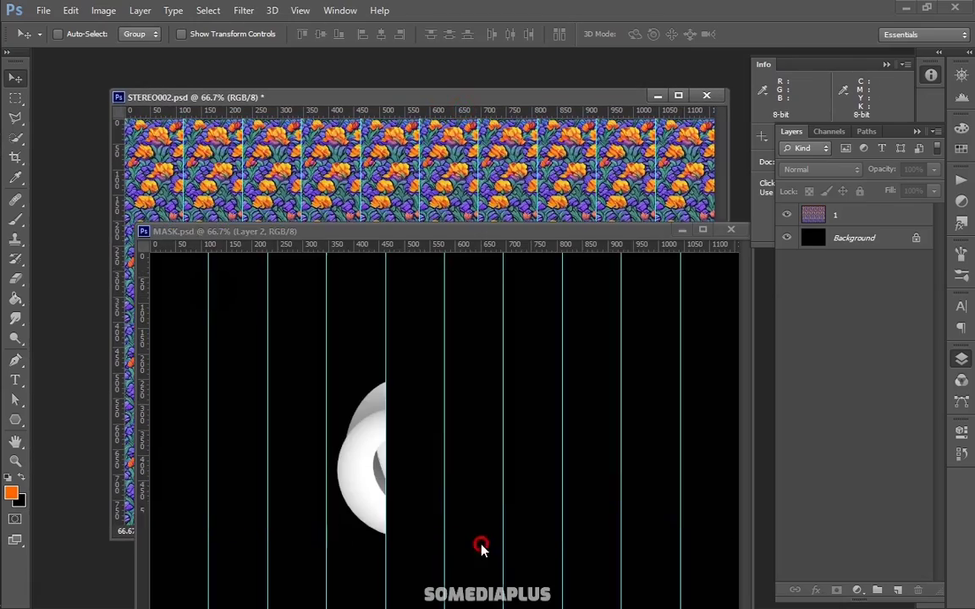
left_click_drag(496, 232, 433, 153)
left_click(49, 12)
left_click(403, 291)
left_click(394, 135)
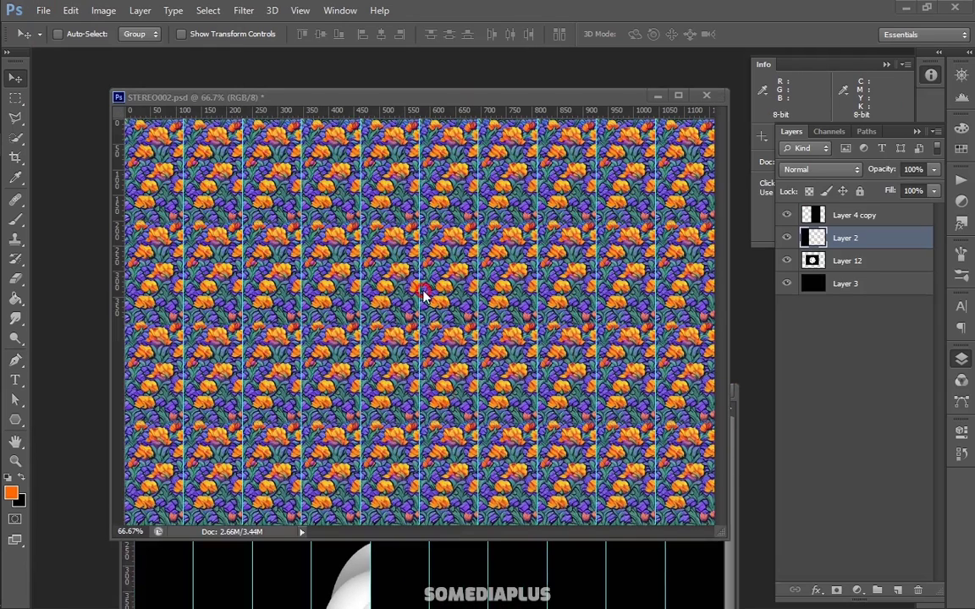
- Apply the Displace filter to the floral pattern's layer 1 with MASK.psd as the map, and check it at 100%
left_click(243, 10)
left_click(859, 228)
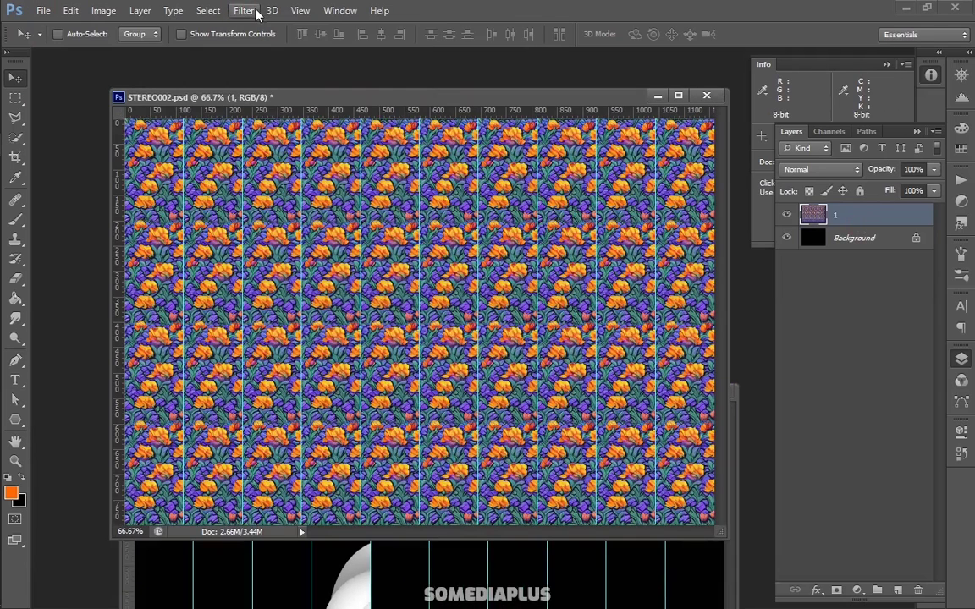
left_click(243, 10)
mouse_move(366, 185)
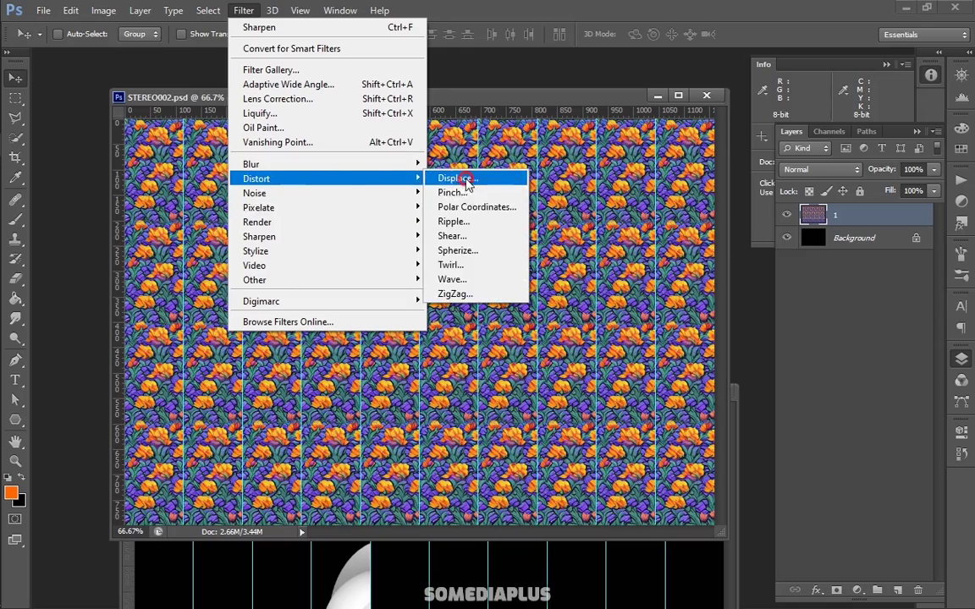
left_click(464, 181)
left_click(489, 269)
left_click(245, 231)
left_click(455, 413)
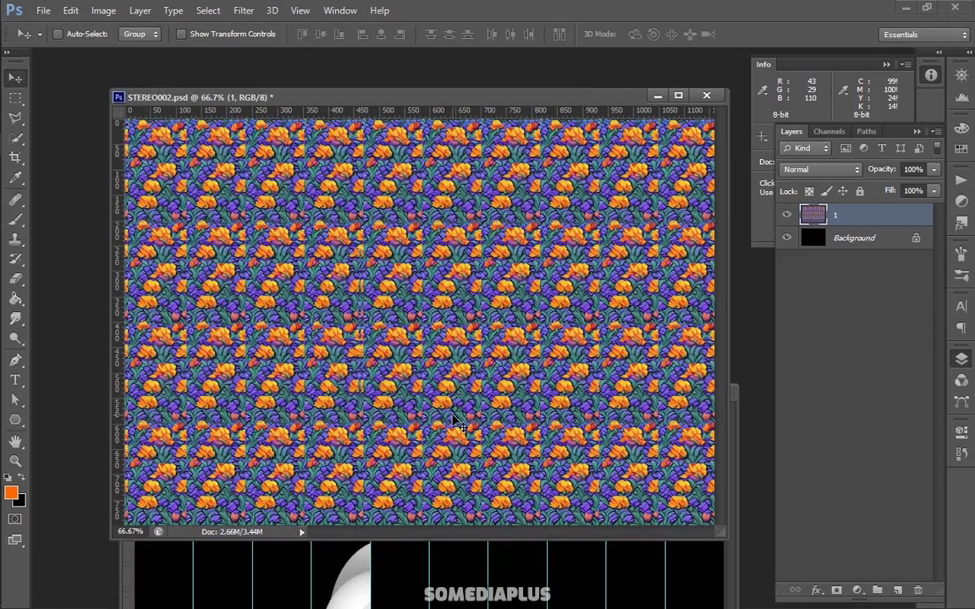
key("ctrl+1")
left_click_drag(470, 534, 419, 461)
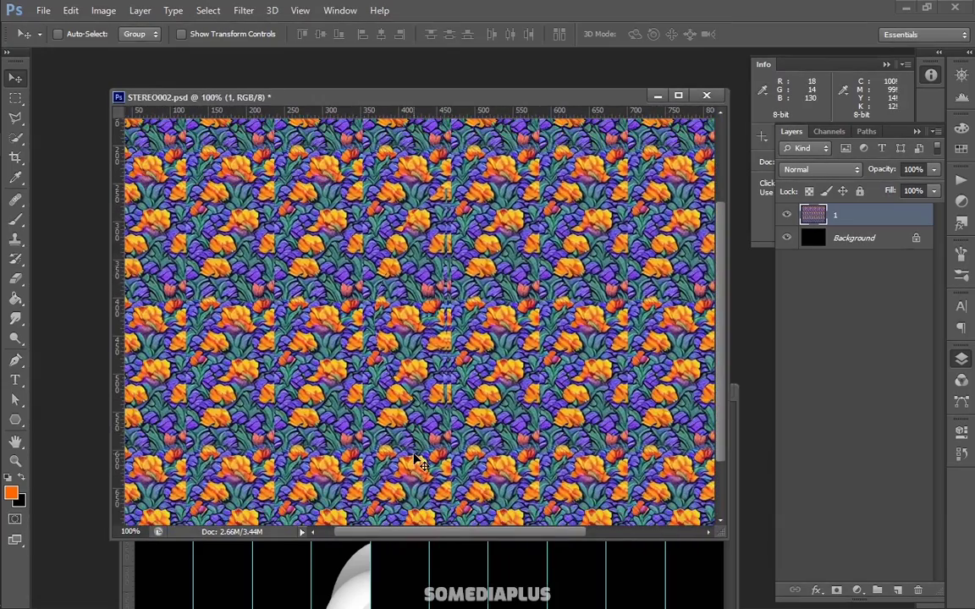
key("ctrl+minus")
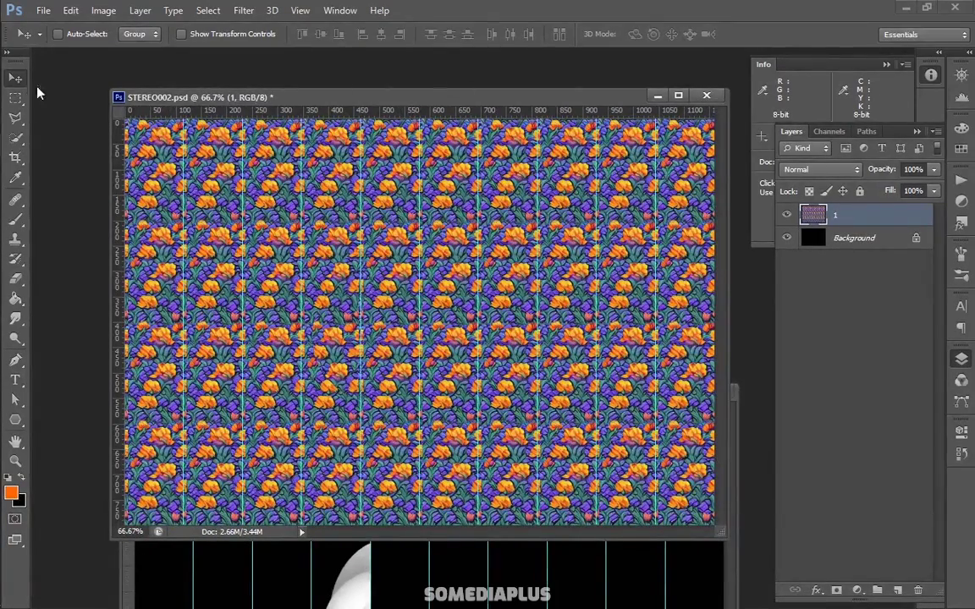
- Copy the displaced fourth floral strip to a new layer and move it one strip width to the right
left_click(15, 98)
key("ctrl+minus")
key("ctrl+semicolon")
left_click_drag(332, 168, 375, 474)
key("ctrl+j")
key("ctrl+t")
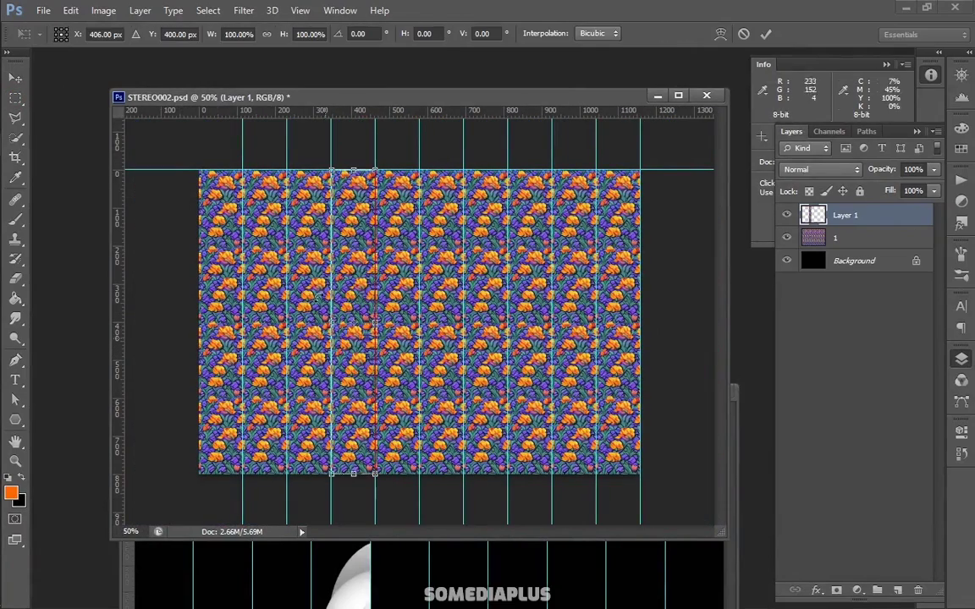
left_click_drag(343, 231, 380, 240)
key("Return")
- Repeat the floral strip with five further copies up to the canvas edge, merge them with the pattern layer, and hide the guides
key("ctrl+alt+shift+t")
key("ctrl+alt+shift+t")
key("ctrl+alt+shift+t")
key("ctrl+alt+shift+t")
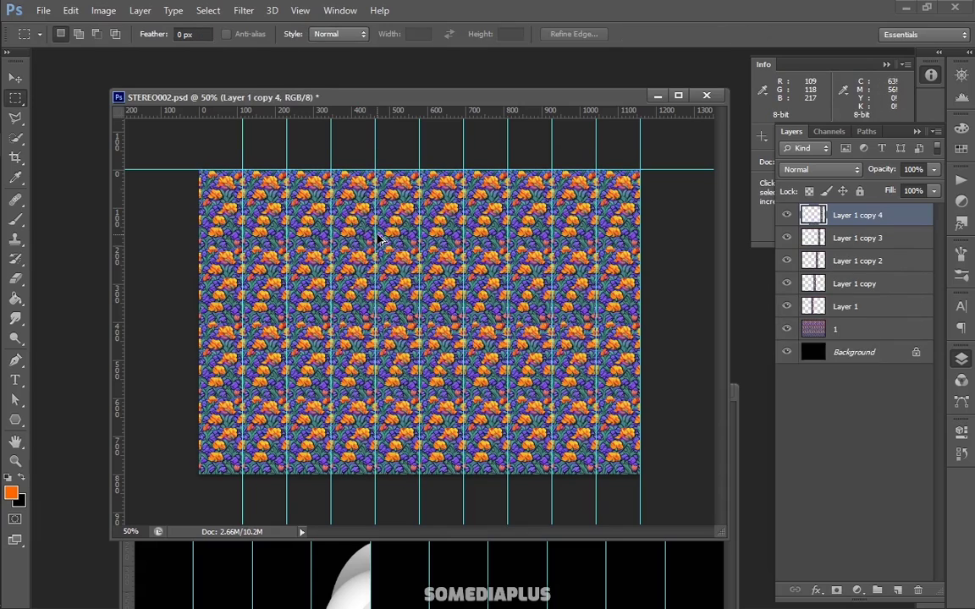
key("ctrl+alt+shift+t")
key("ctrl+alt+a")
key("ctrl+e")
key("ctrl+plus")
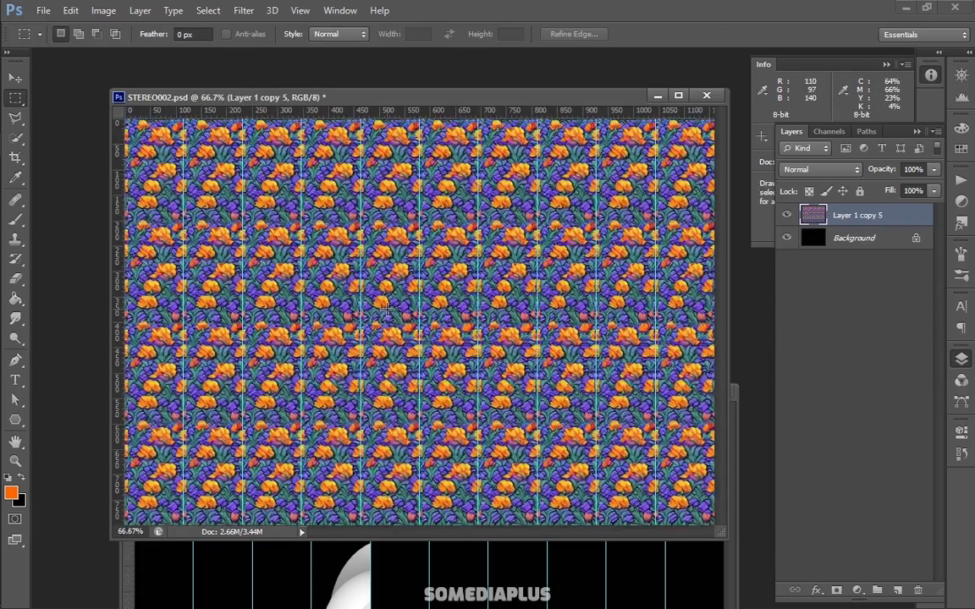
key("ctrl+semicolon")
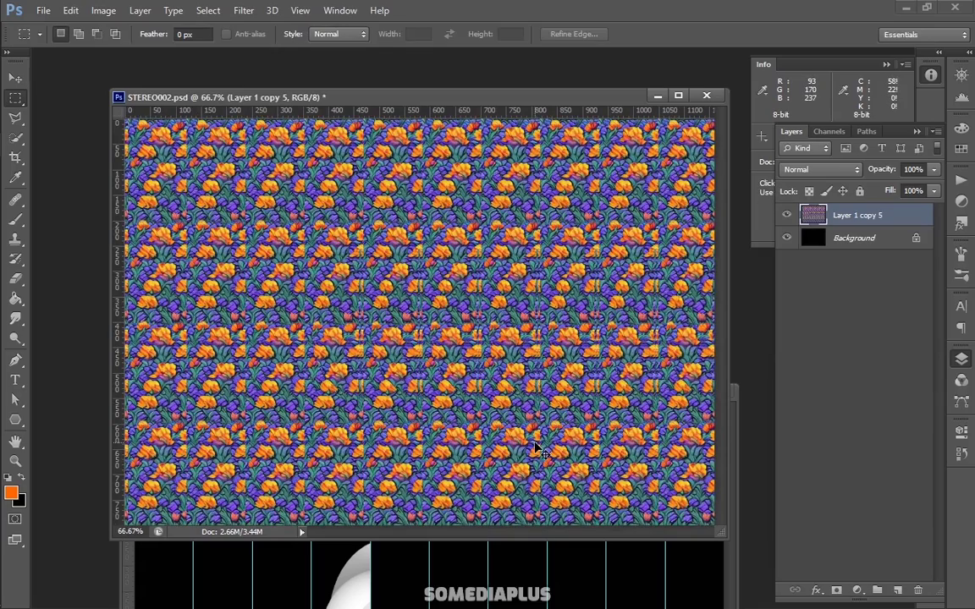
- Show the guides over the floral pattern, then bring the MASK.psd window to the front and into full view
key("ctrl+minus")
key("ctrl+semicolon")
left_click(388, 576)
left_click_drag(388, 519, 394, 126)
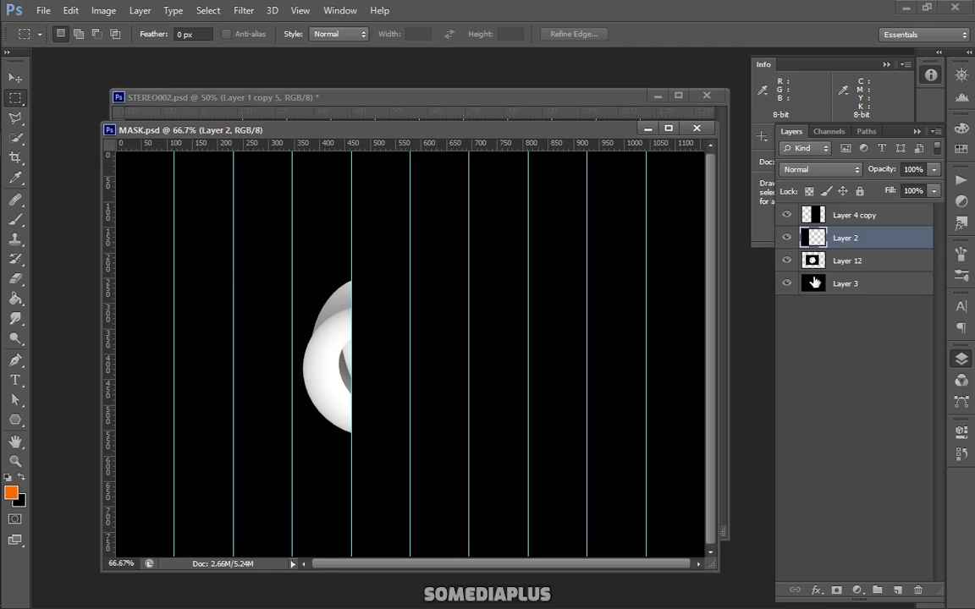
- Shift MASK.psd's black cover layers, Layer 4 copy and Layer 2, one strip right to expose only the fifth strip, and save the mask
left_click(786, 284)
key("v")
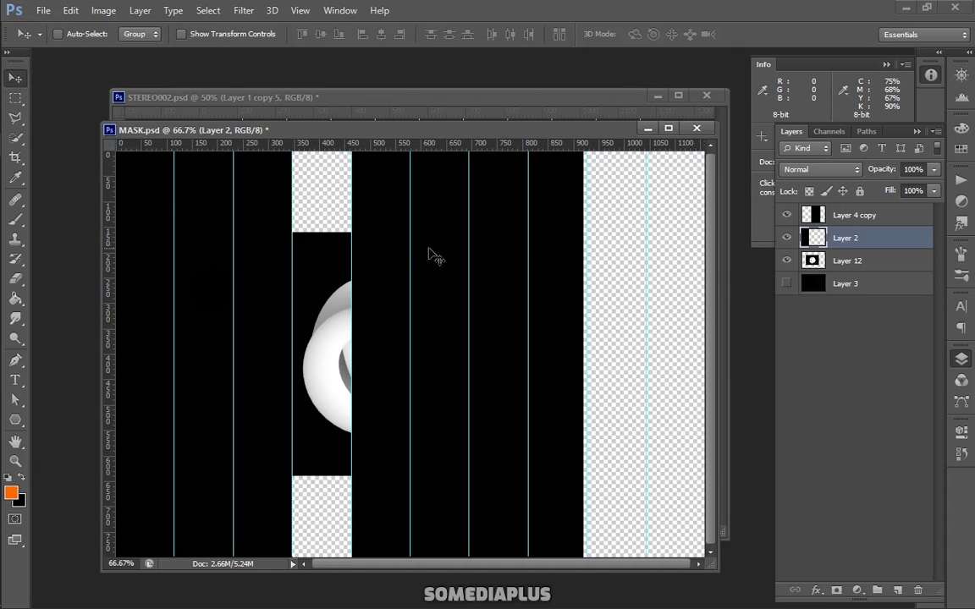
key("alt+bracketright")
left_click_drag(398, 272, 435, 272)
left_click(851, 239)
left_click_drag(298, 306, 331, 309)
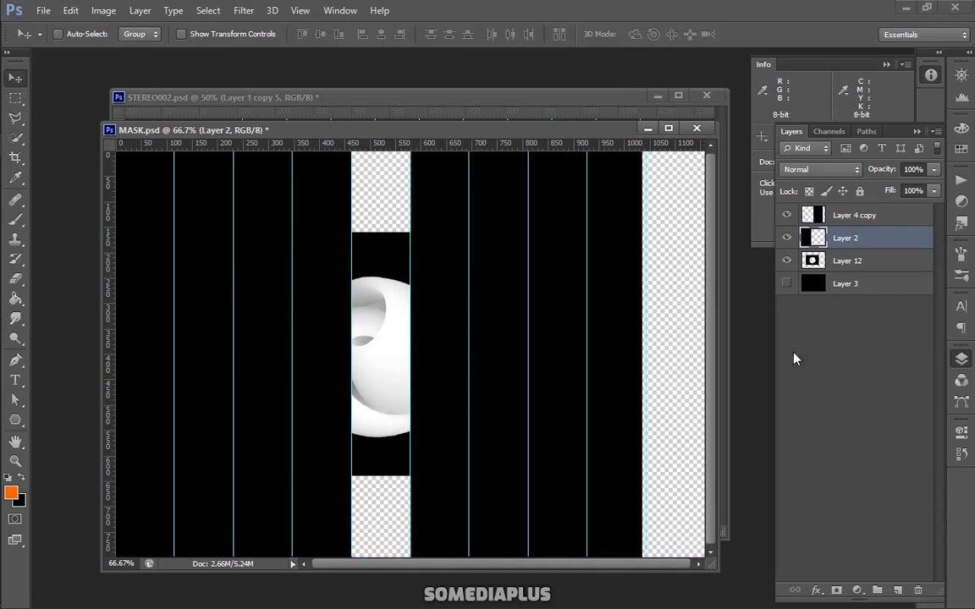
left_click(786, 283)
left_click(43, 10)
left_click(126, 181)
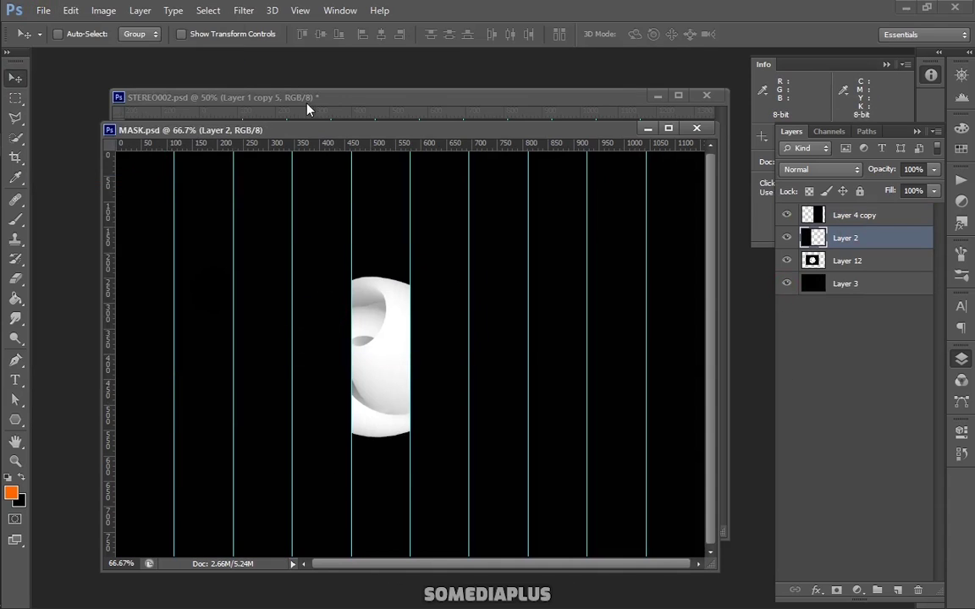
- Reapply the Displace filter to the floral pattern layer in STEREO002.psd and check it without guides
left_click(276, 95)
left_click(243, 10)
left_click(327, 26)
key("ctrl+;")
key("ctrl+plus")
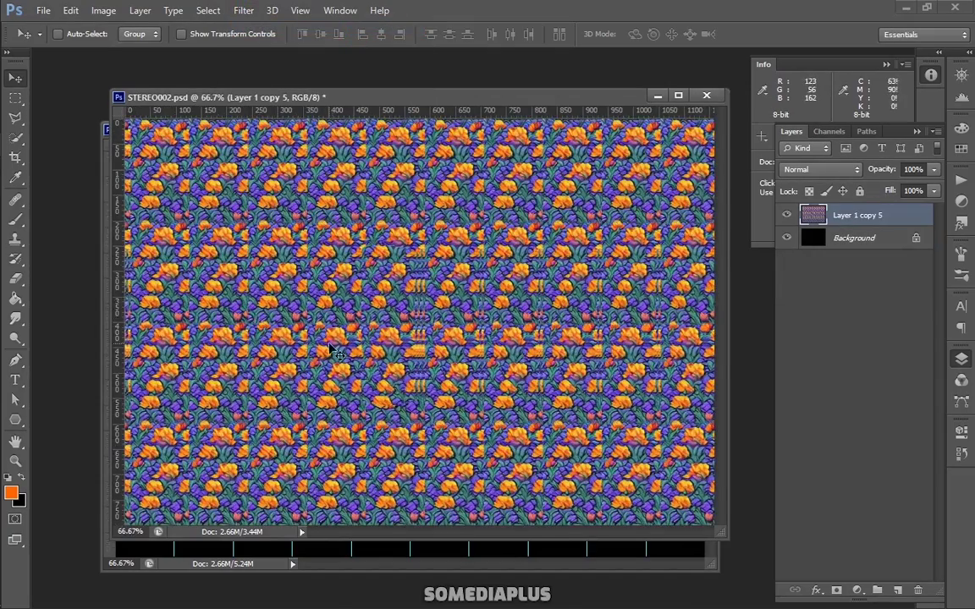
- Copy the displaced fifth floral strip to a new layer and move it one strip width to the right
key("ctrl+minus")
key("ctrl+semicolon")
key("m")
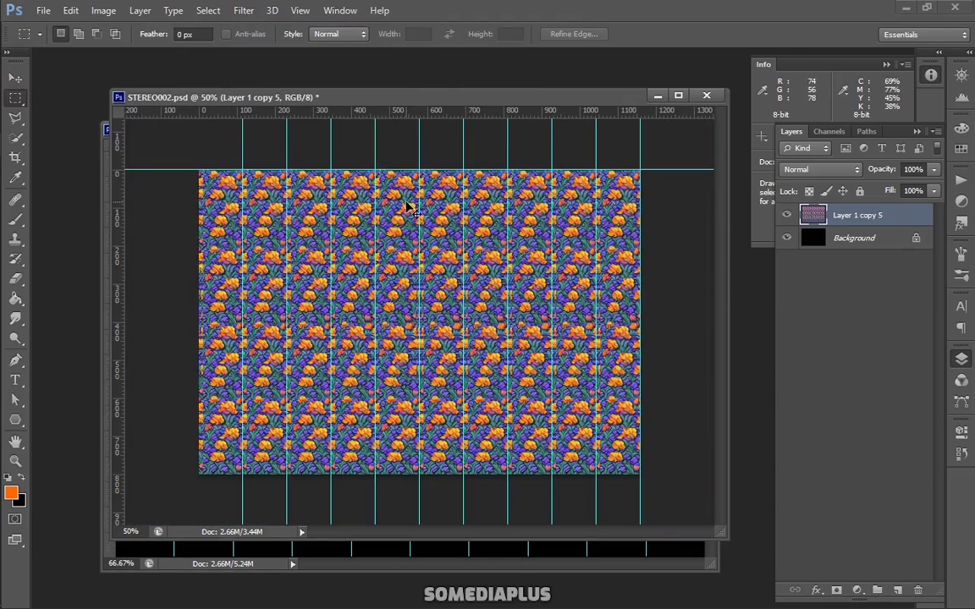
left_click_drag(375, 169, 423, 479)
key("ctrl+j")
key("ctrl+t")
left_click_drag(403, 270, 447, 269)
key("Return")
- Repeat the fifth strip with four further copies up to the canvas edge, merge them with the pattern layer, and hide the guides
key("ctrl+alt+shift+t")
key("ctrl+alt+shift+t")
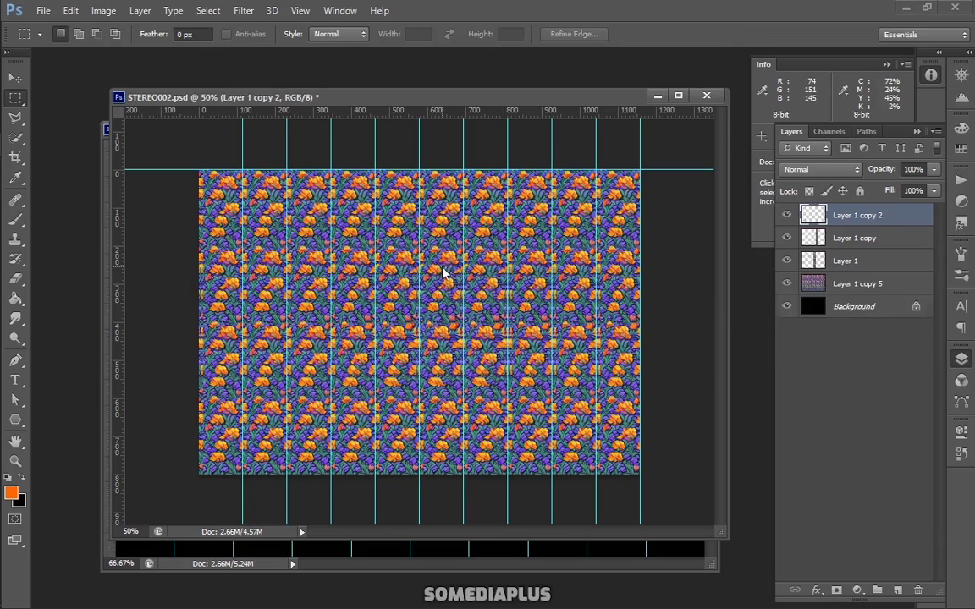
key("ctrl+alt+shift+t")
key("ctrl+alt+shift+t")
left_click(884, 68)
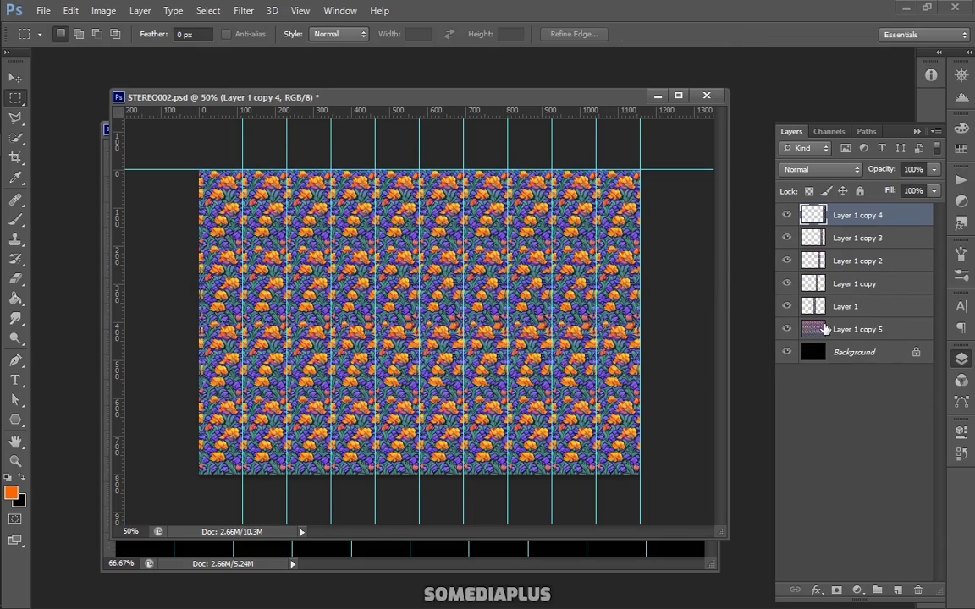
left_click(826, 329)
left_click(855, 222, "shift")
key("ctrl+e")
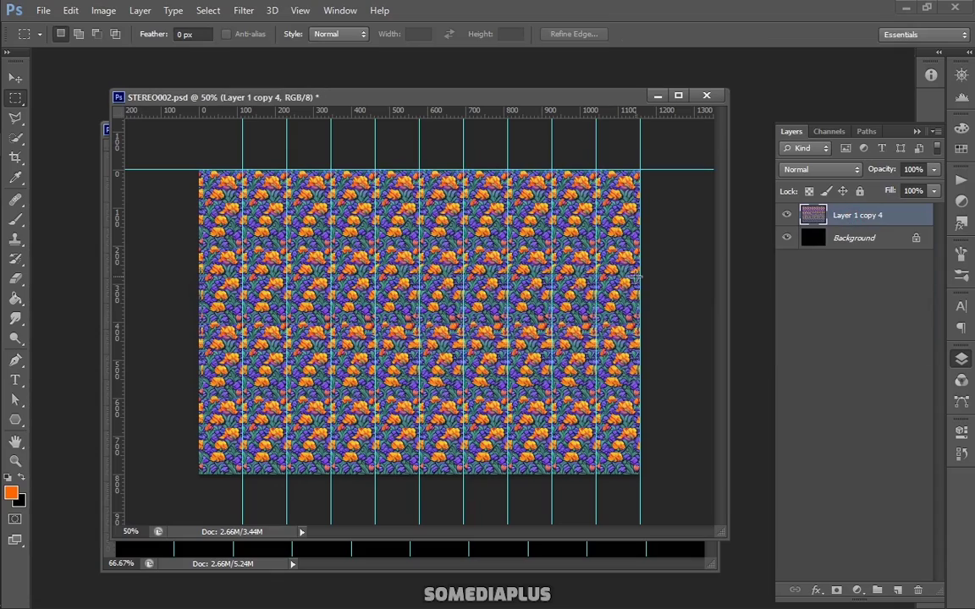
key("ctrl+semicolon")
key("ctrl+plus")
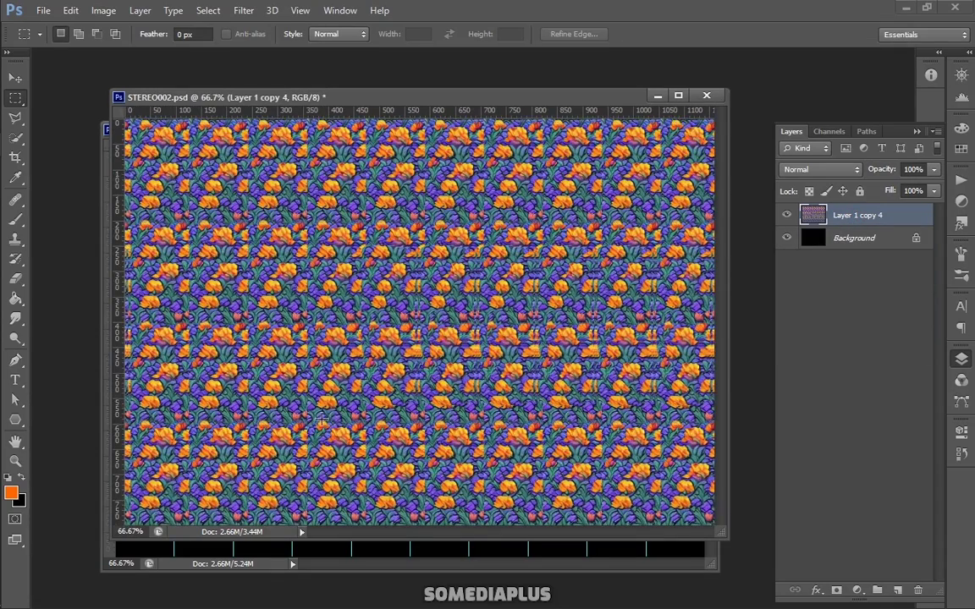
- In MASK.psd, shift the black cover layers Layer 4 copy and Layer 2 one strip right to expose only the sixth strip
key("ctrl+minus")
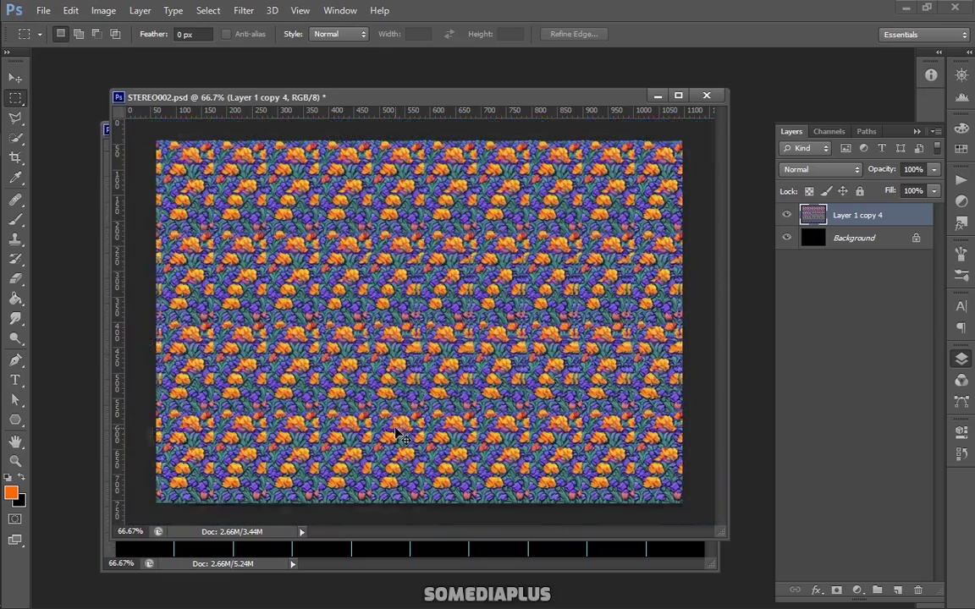
key("ctrl+semicolon")
left_click(399, 548)
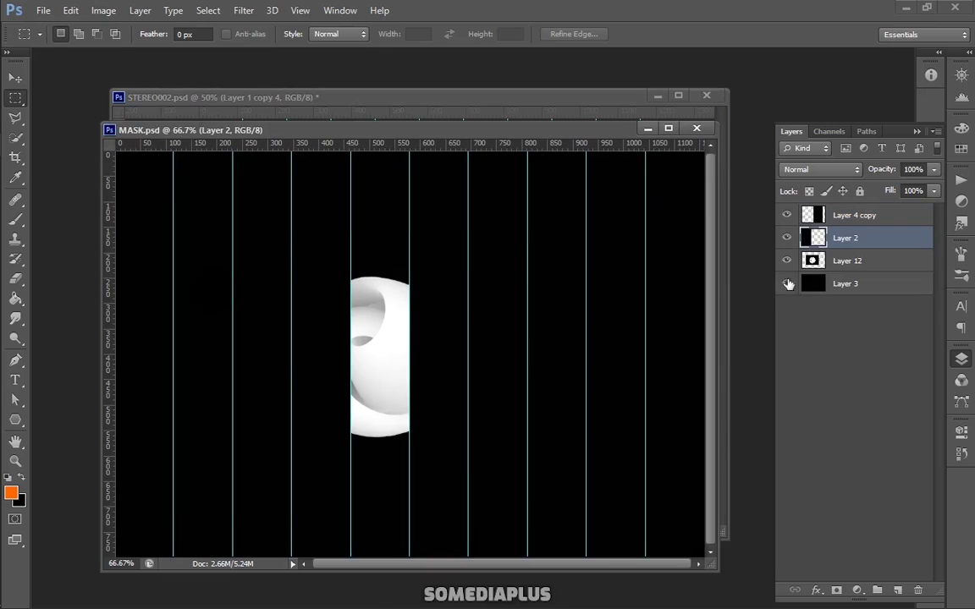
left_click(786, 284)
left_click(851, 215)
key("v")
left_click_drag(431, 290, 490, 289)
left_click(845, 238)
left_click_drag(324, 269, 375, 274)
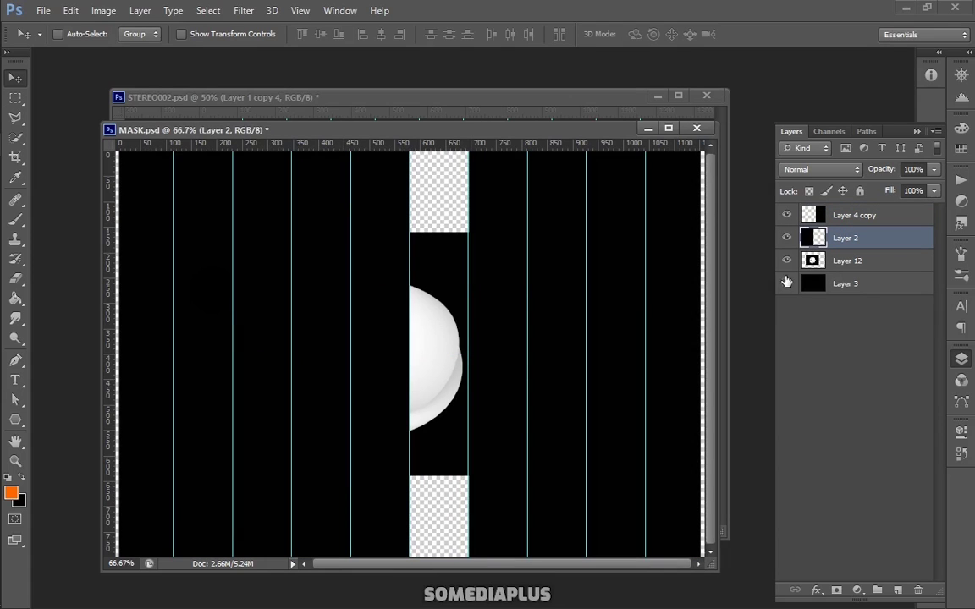
left_click(787, 283)
left_click(43, 10)
key("Escape")
- Move the mask window out of the way, bring the floral pattern to the front, and run the Displace filter on it again
left_click_drag(375, 129, 425, 441)
left_click(407, 349)
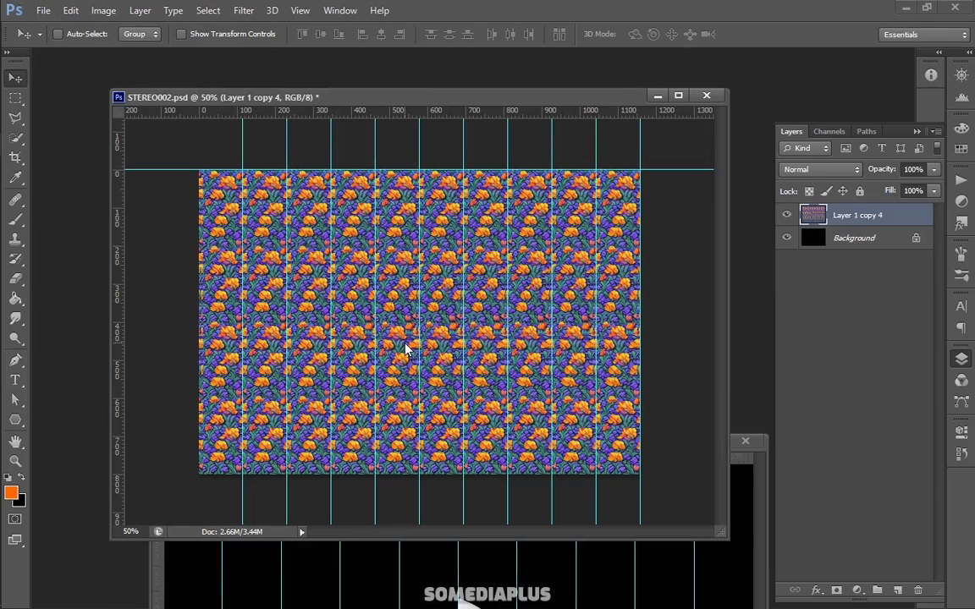
left_click(242, 10)
left_click(254, 27)
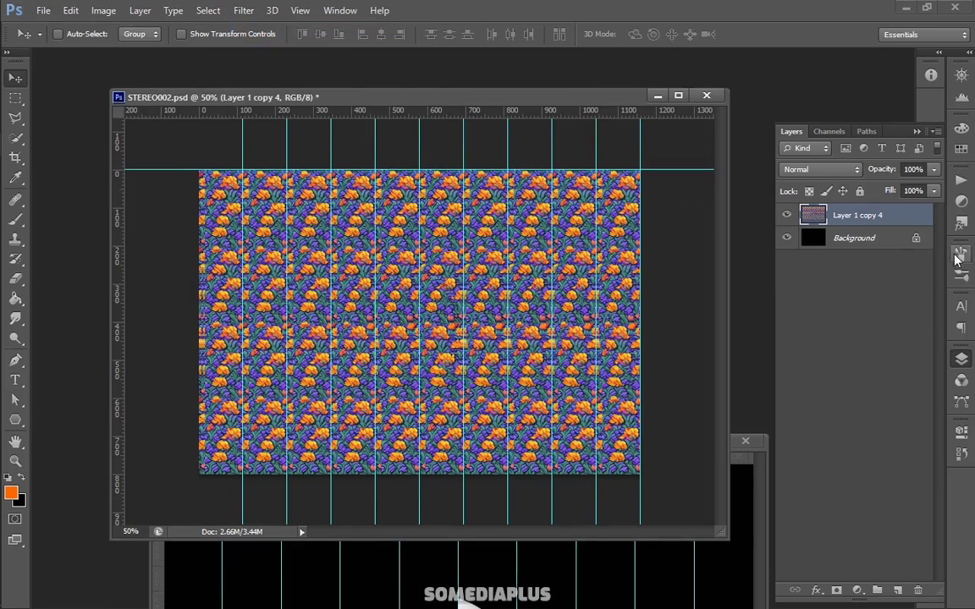
- Copy the displaced sixth floral strip to a new layer and move it one strip width to the right
left_click(15, 97)
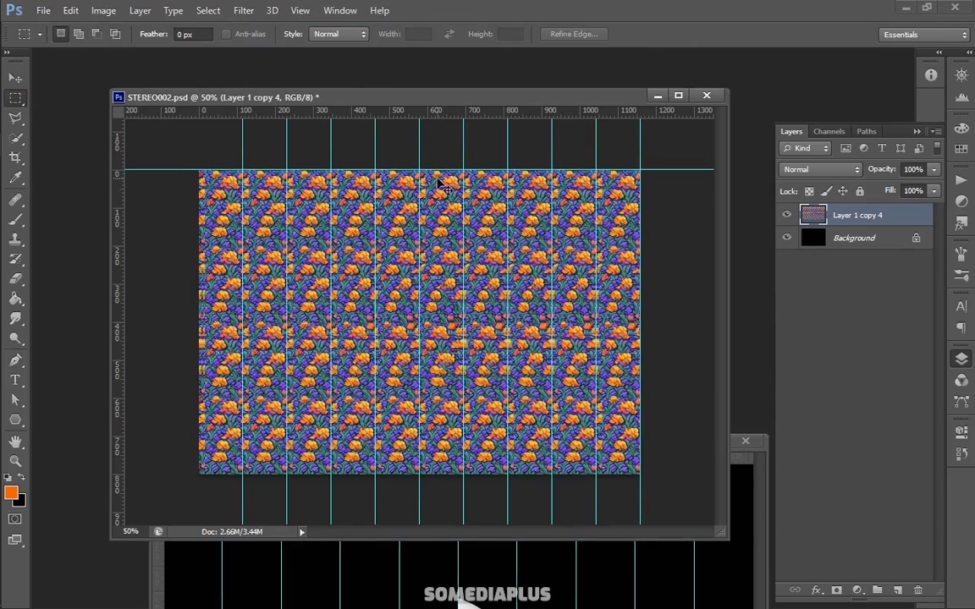
left_click_drag(419, 169, 463, 474)
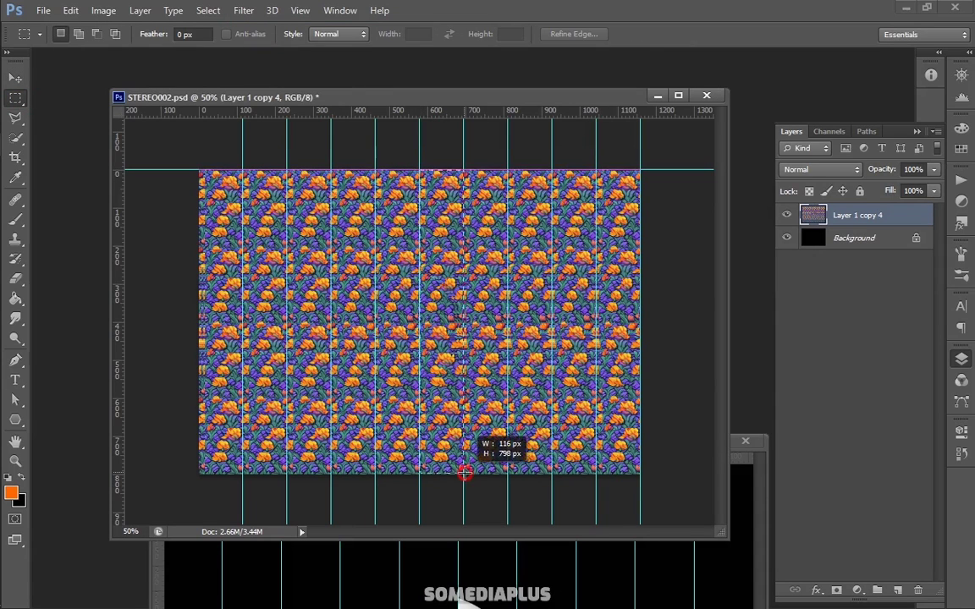
key("ctrl+j")
key("ctrl+t")
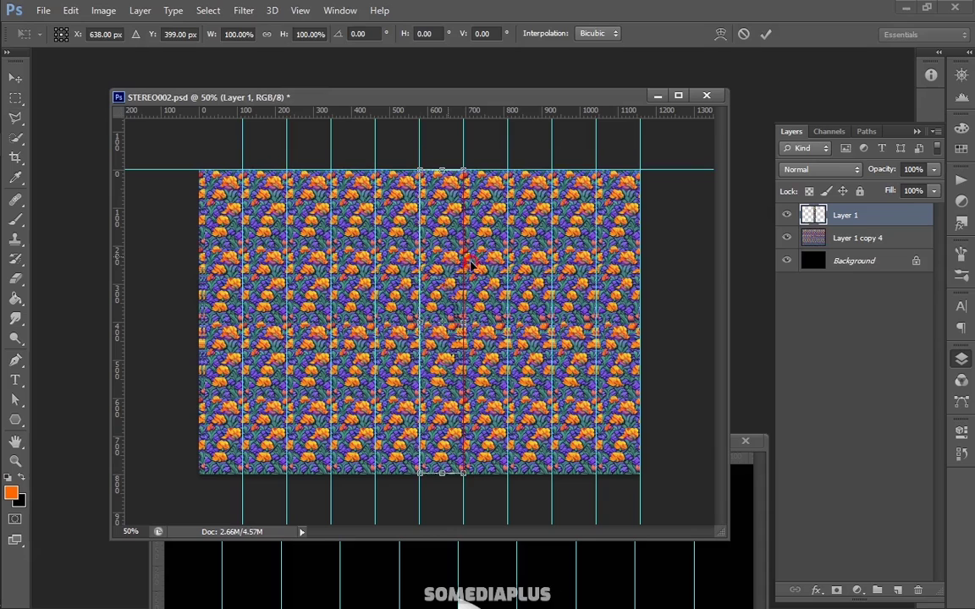
left_click_drag(472, 265, 508, 258)
key("Return")
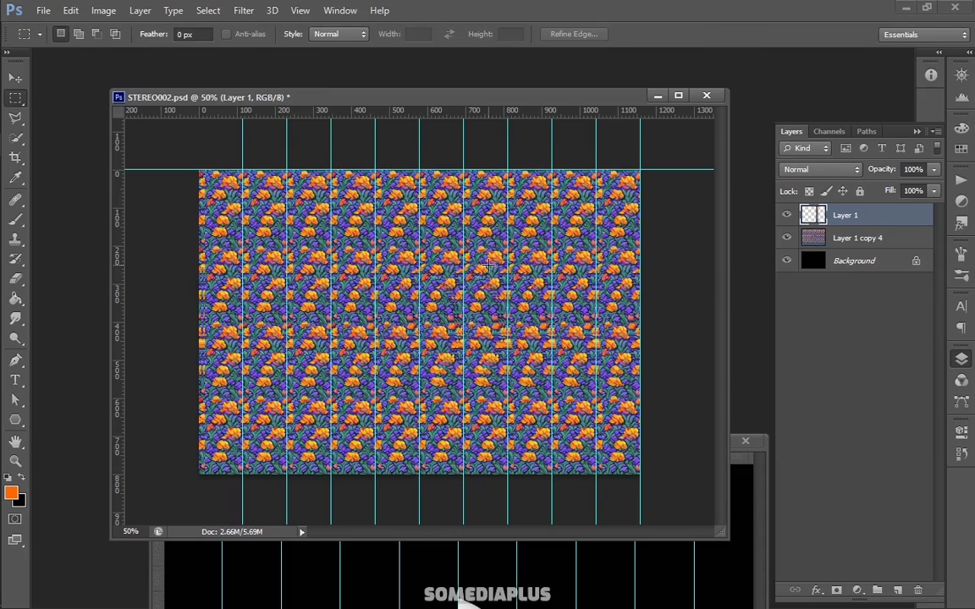
- Repeat the sixth strip with three further copies up to the canvas edge, merge them into the pattern layer, and hide the guides
key("ctrl+alt+shift+t")
key("ctrl+alt+shift+t")
key("ctrl+alt+shift+t")
left_click(842, 307, "shift")
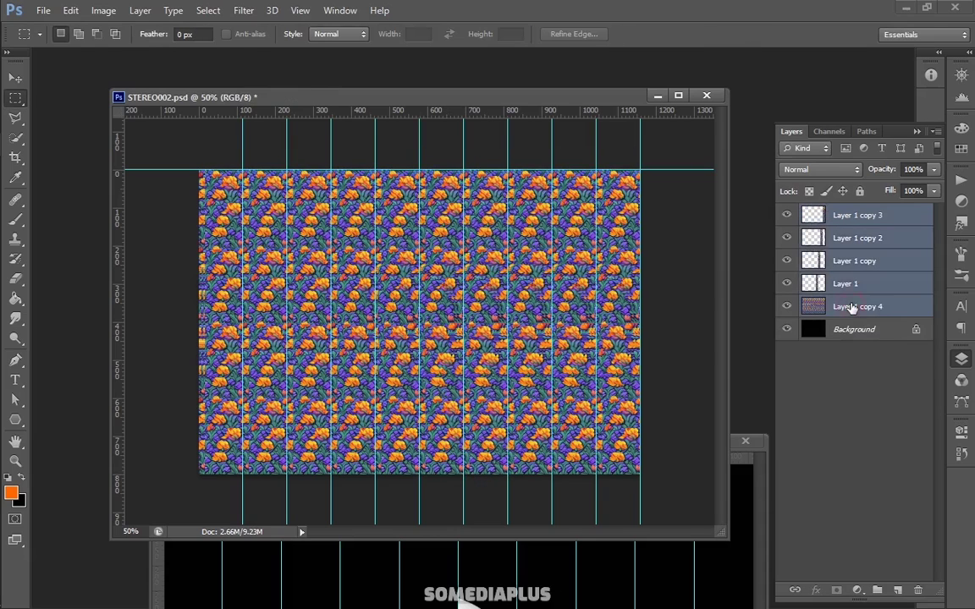
key("ctrl+e")
key("ctrl+semicolon")
key("ctrl+plus")
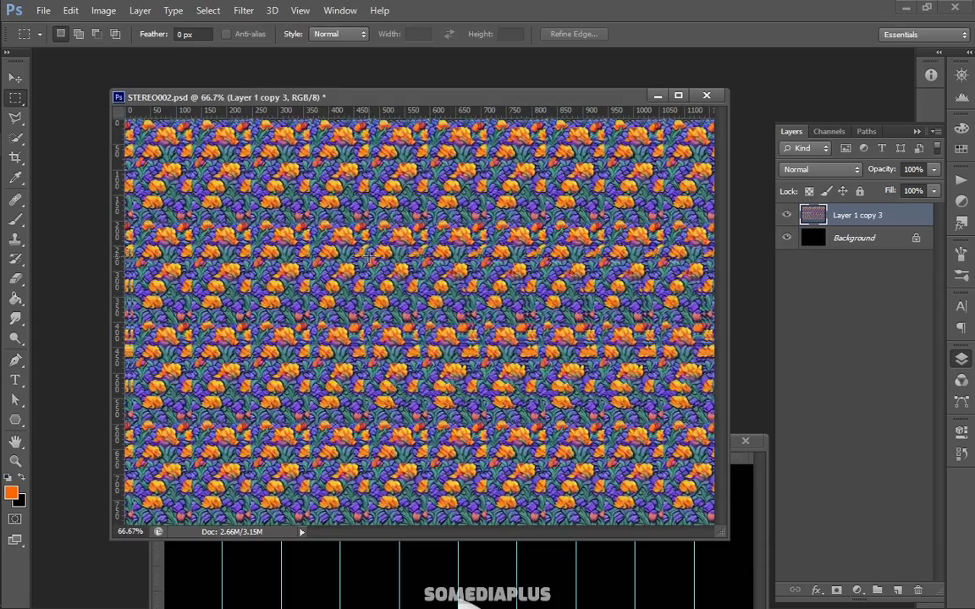
left_click(243, 10)
left_click(436, 237)
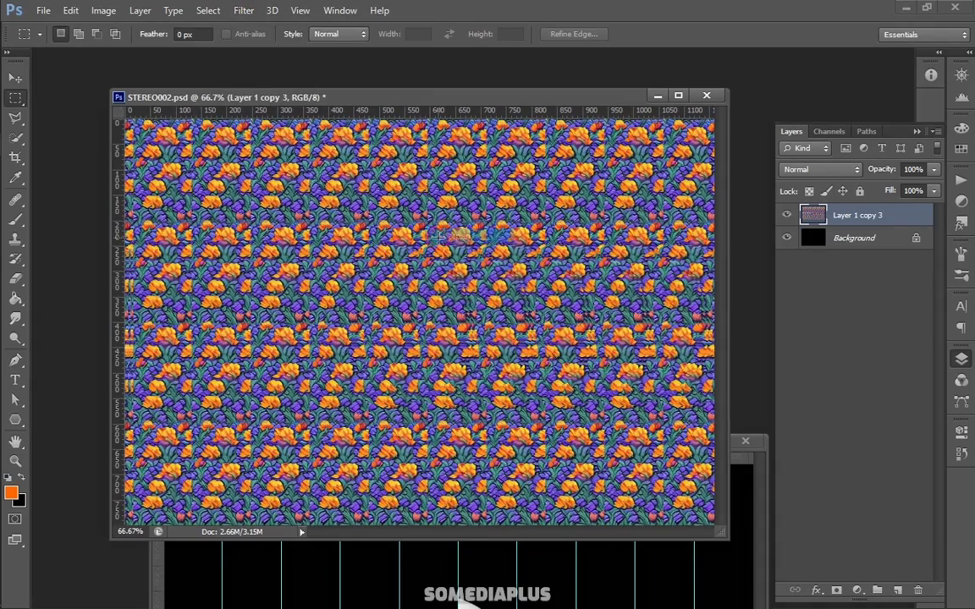
- Examine the floral stereogram at 100% in maximized and full-screen views with the panels hidden, then return to the normal view
left_click(677, 94)
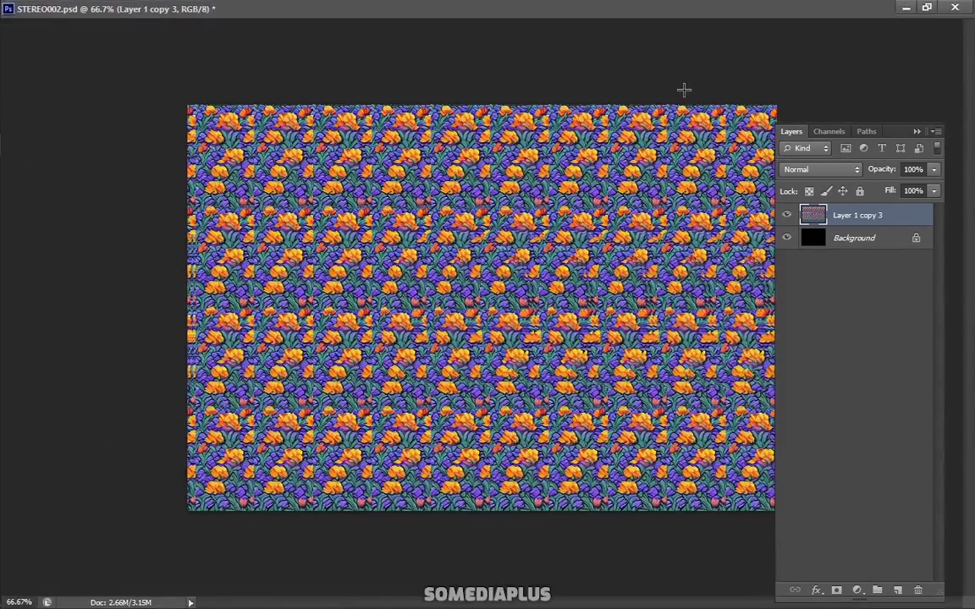
key("ctrl+plus")
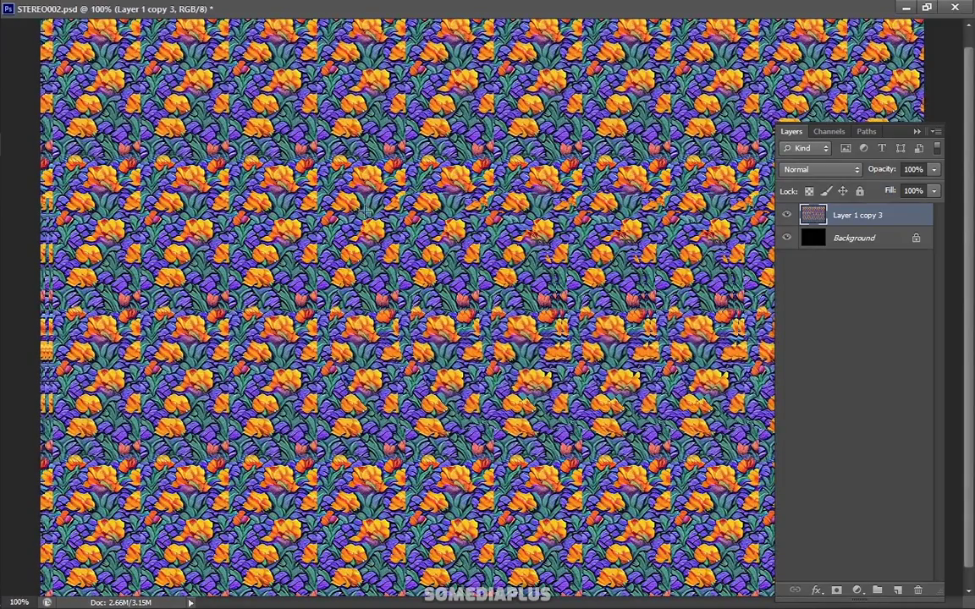
key("Tab")
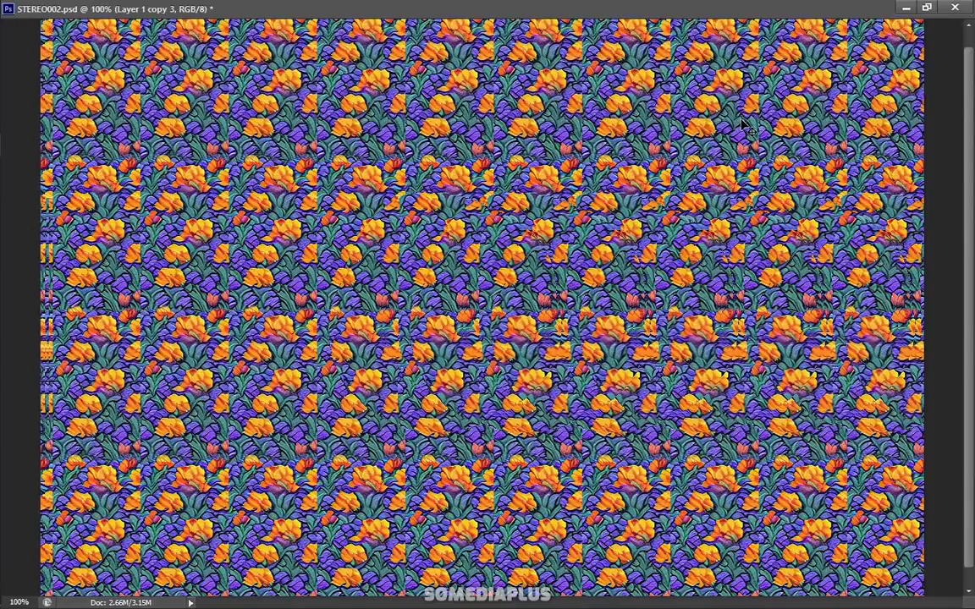
key("f")
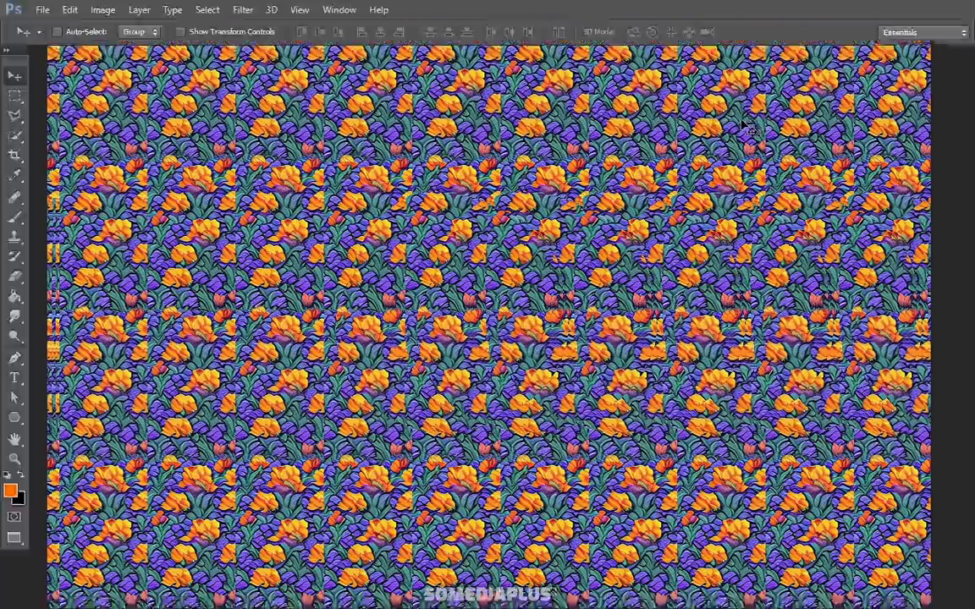
key("f")
key("f")
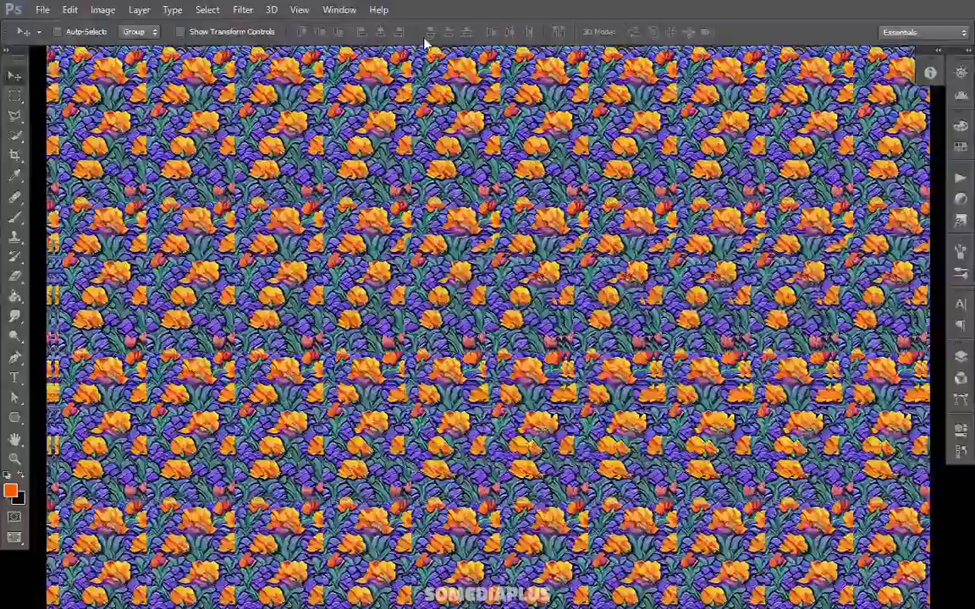
key("f")
key("f")
- Hide the black cover layers in MASK.psd to view the whole 3D shape, then return to the floral stereogram for comparison
left_click(618, 559)
left_click_drag(616, 444, 588, 192)
key("F7")
left_click(787, 238)
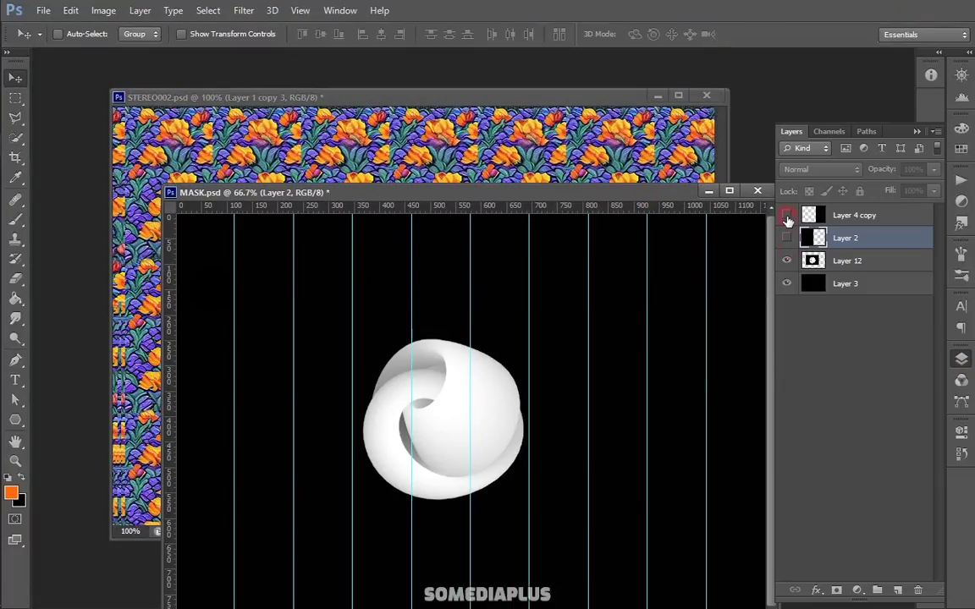
left_click(539, 156)
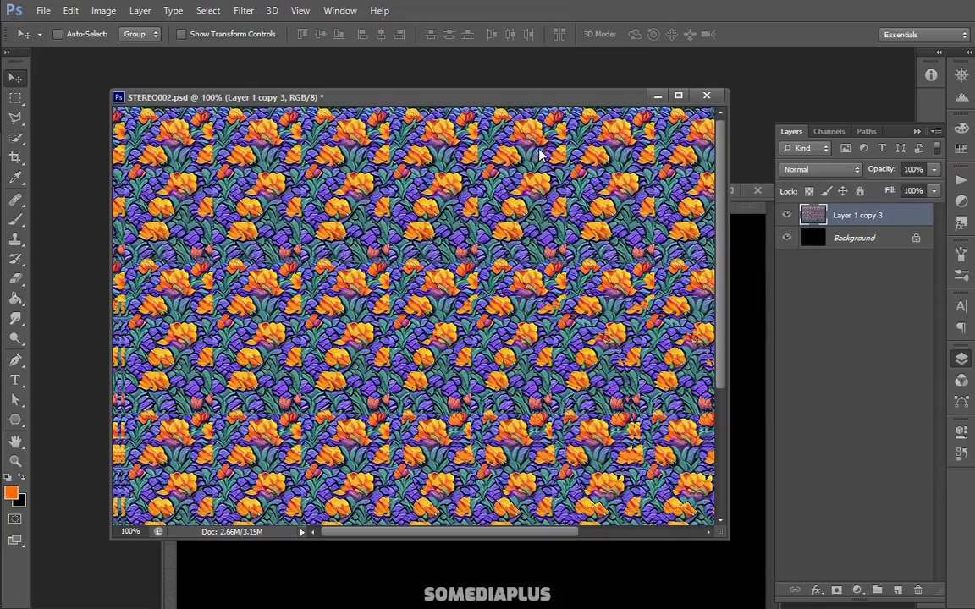
left_click_drag(540, 156, 553, 358)
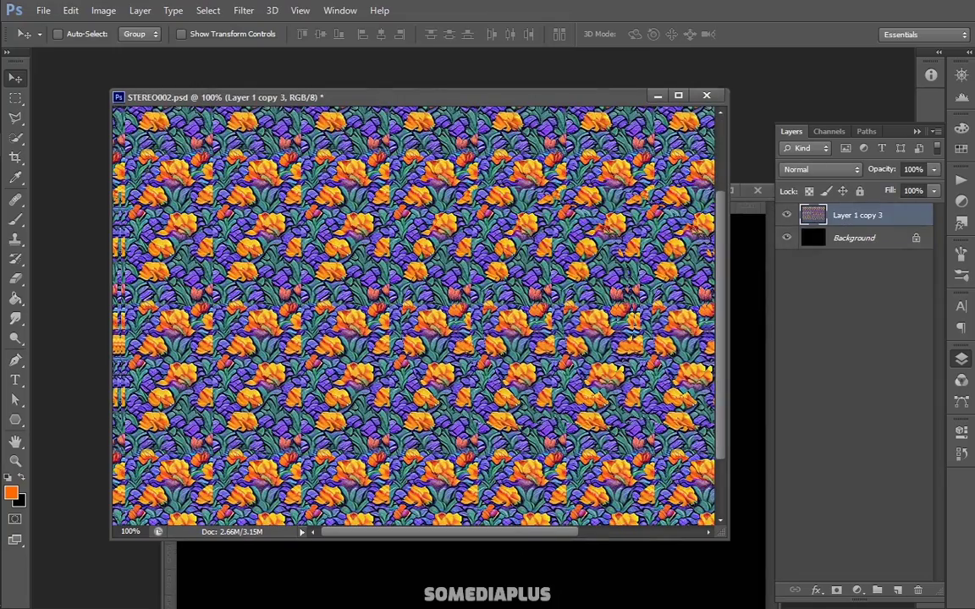